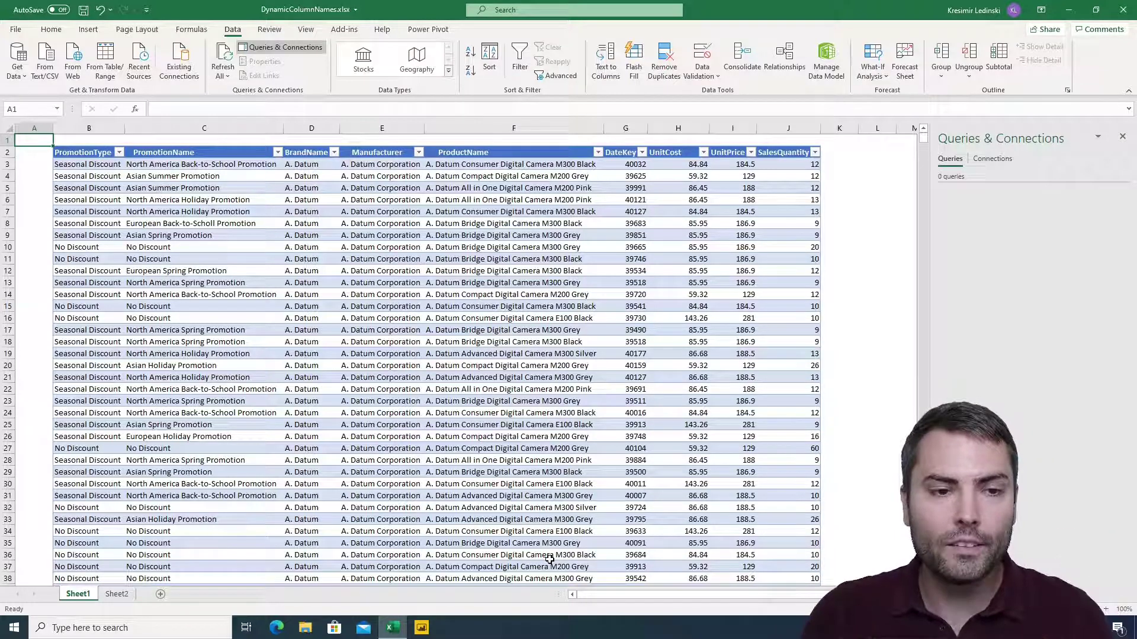
- Inspect the table's data range and the ProductName and Manufacturer header text for leading spaces
click(449, 152)
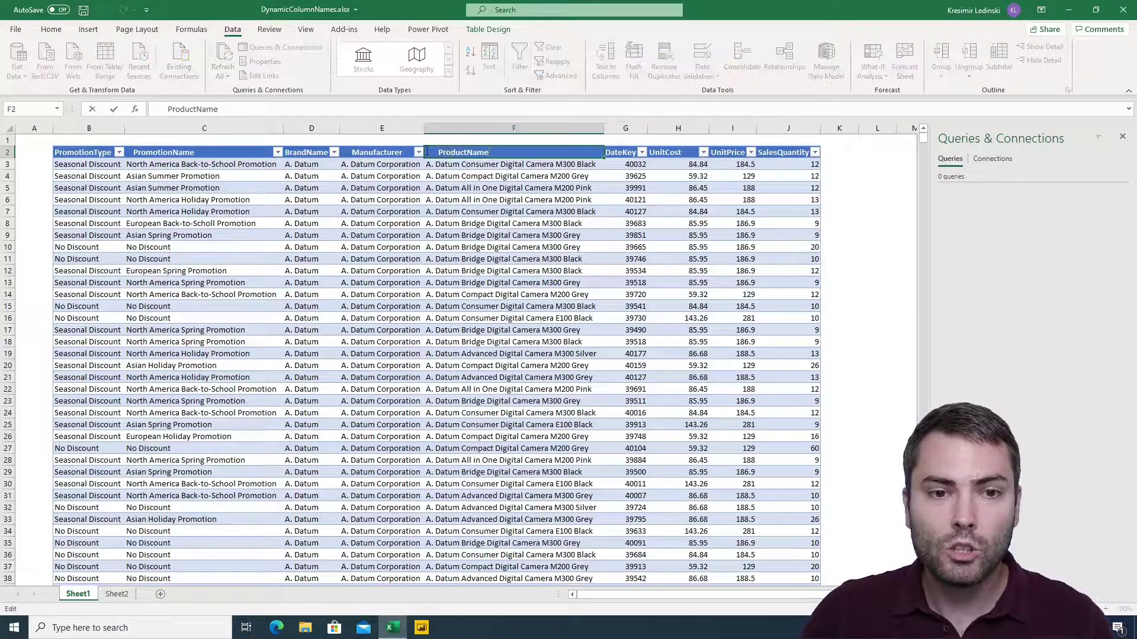
click(436, 188)
drag(89, 164, 817, 479)
click(293, 255)
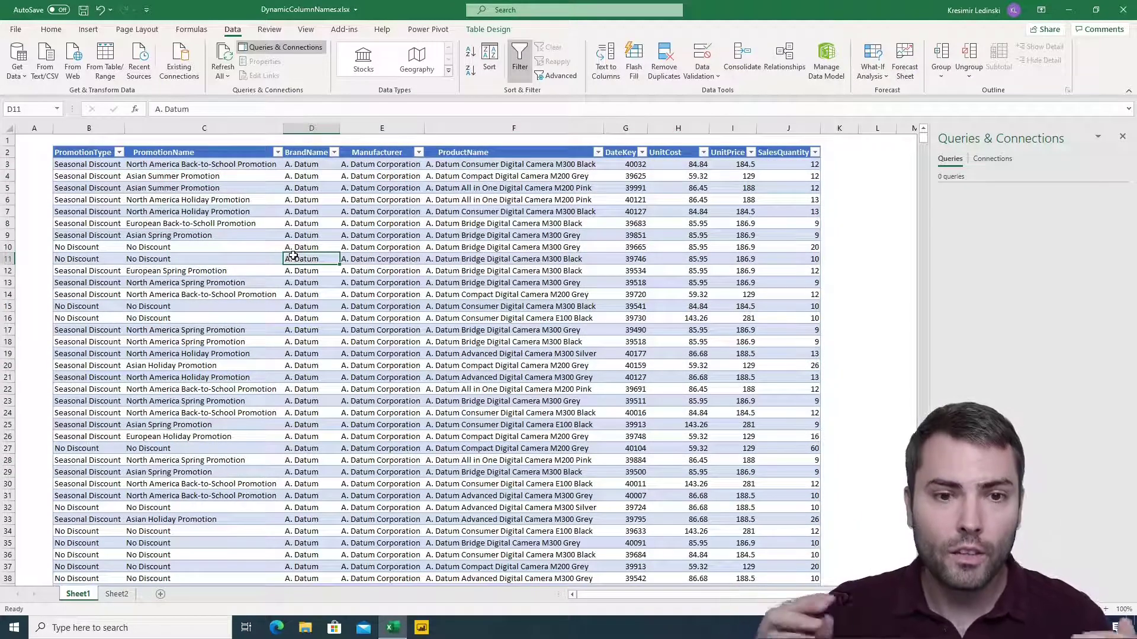
key(ctrl+a)
key(ctrl+a)
double_click(441, 155)
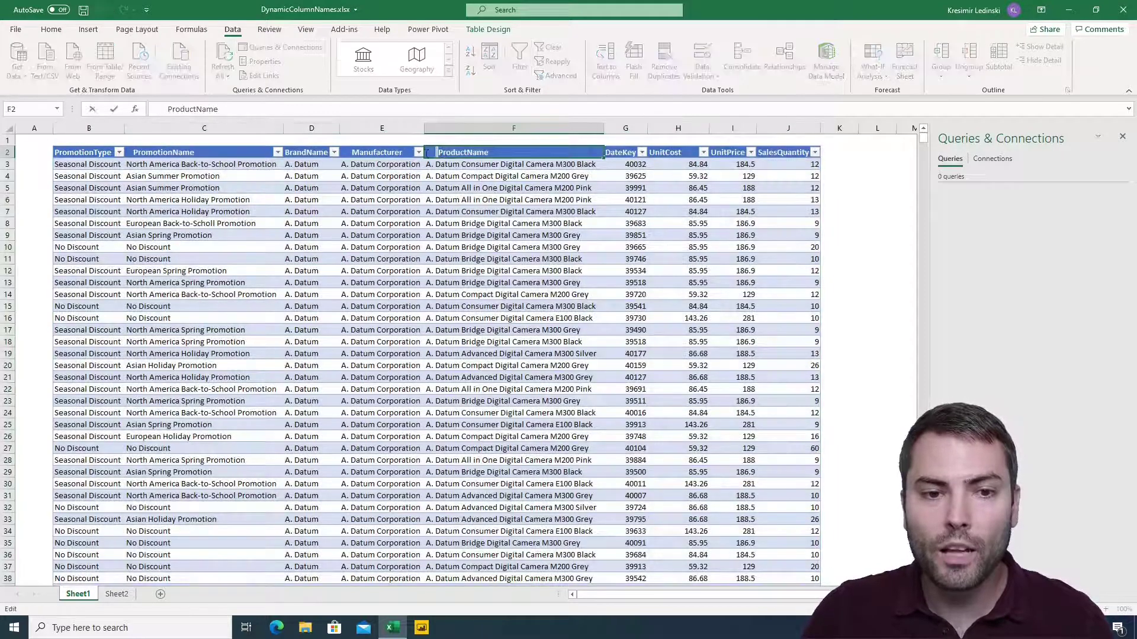
double_click(431, 152)
key(Return)
click(354, 153)
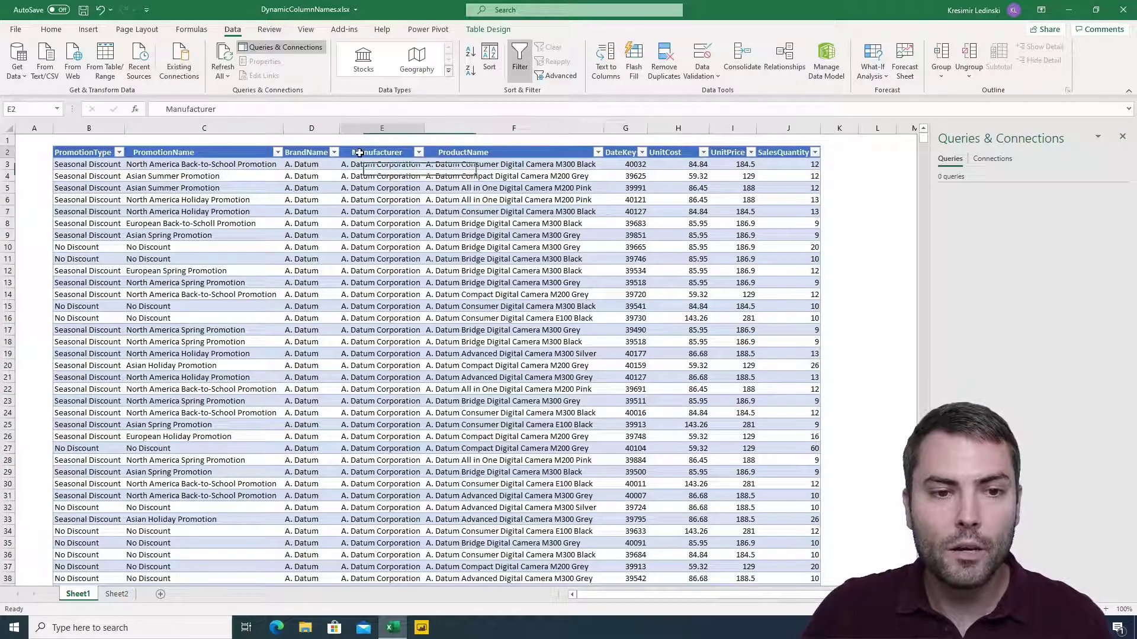
double_click(354, 152)
click(457, 222)
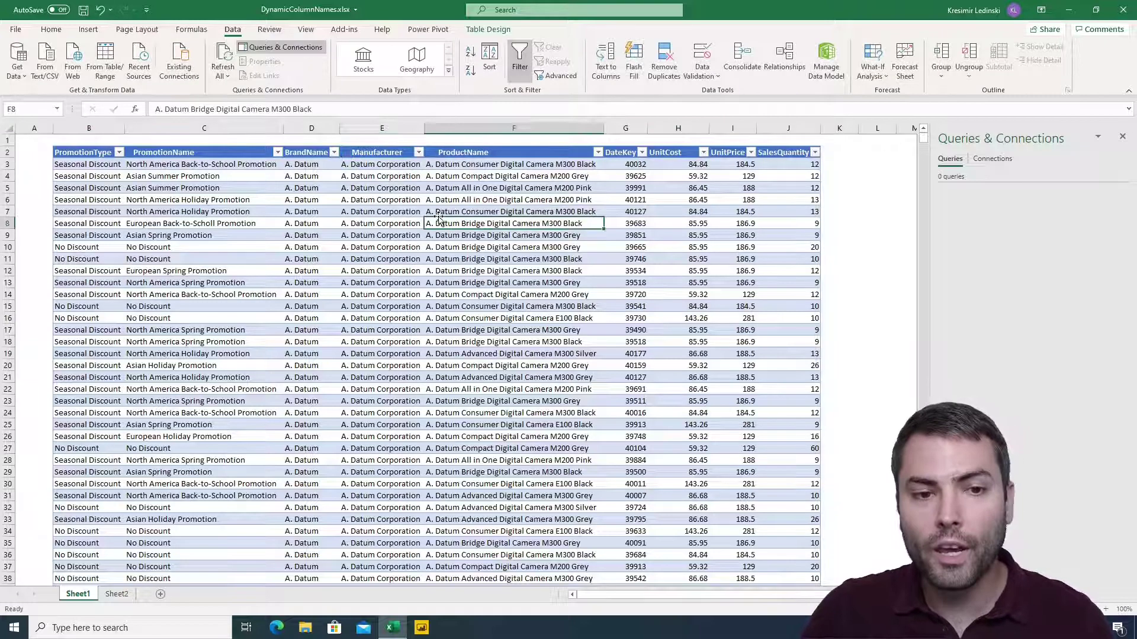
- Examine the BrandName and PromotionName headers and the extent of the PromotionName column
click(313, 153)
click(223, 152)
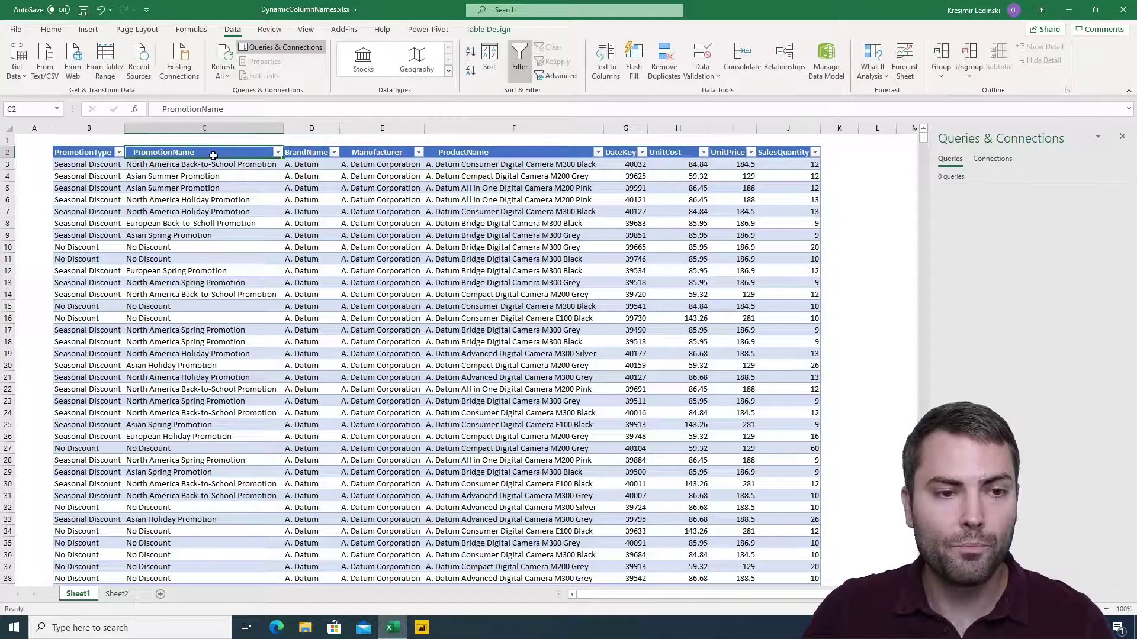
key(ctrl+Down)
key(ctrl+Up)
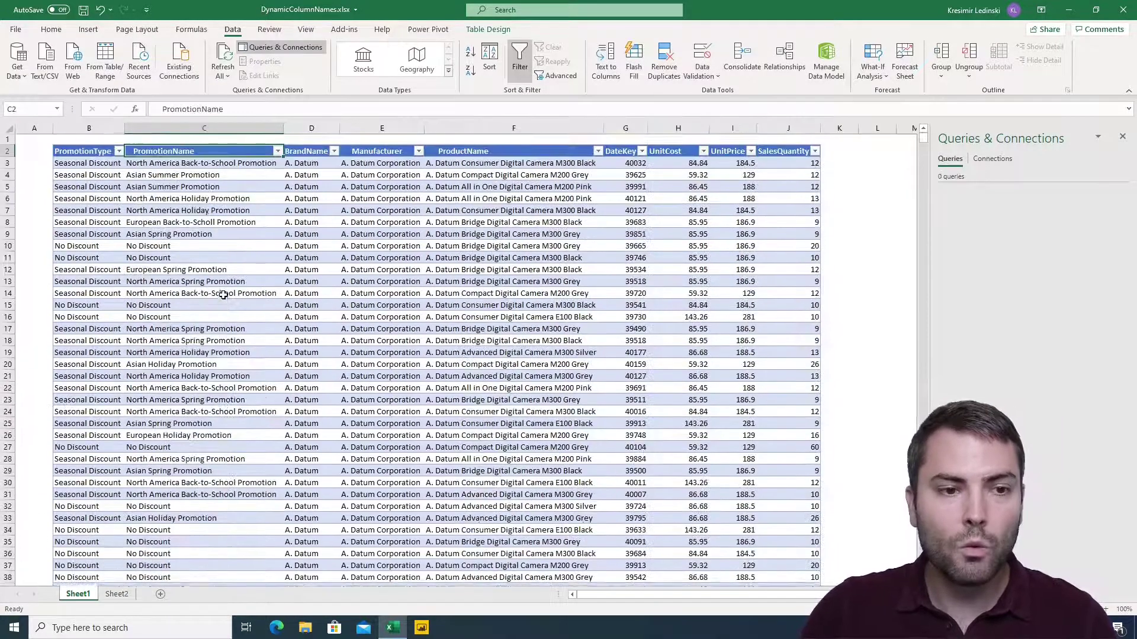
click(213, 270)
click(189, 176)
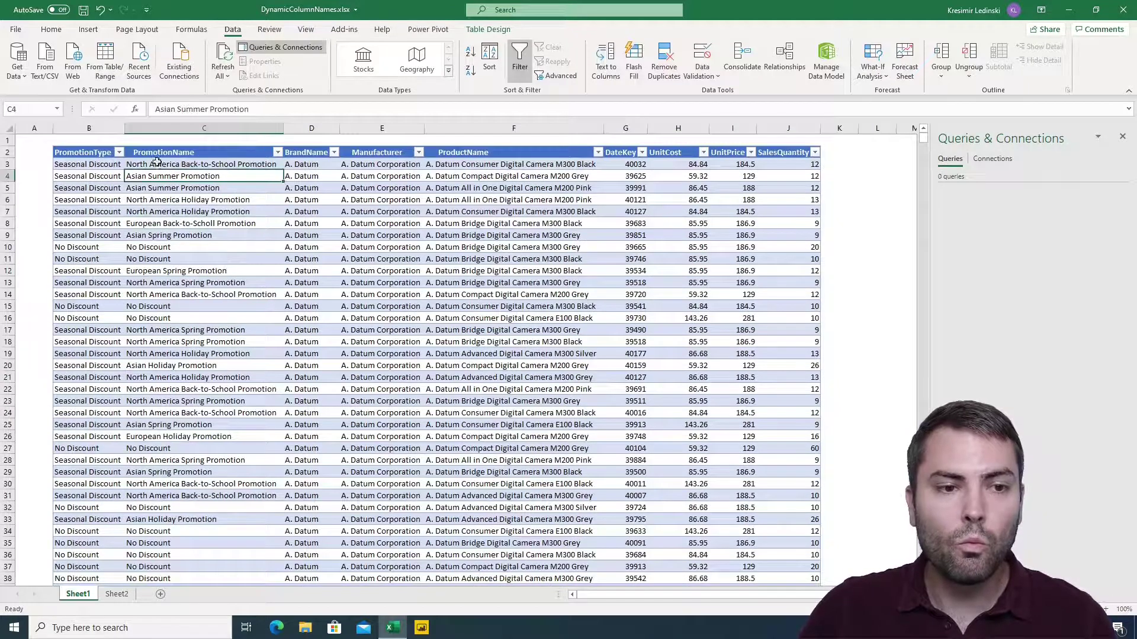
click(25, 138)
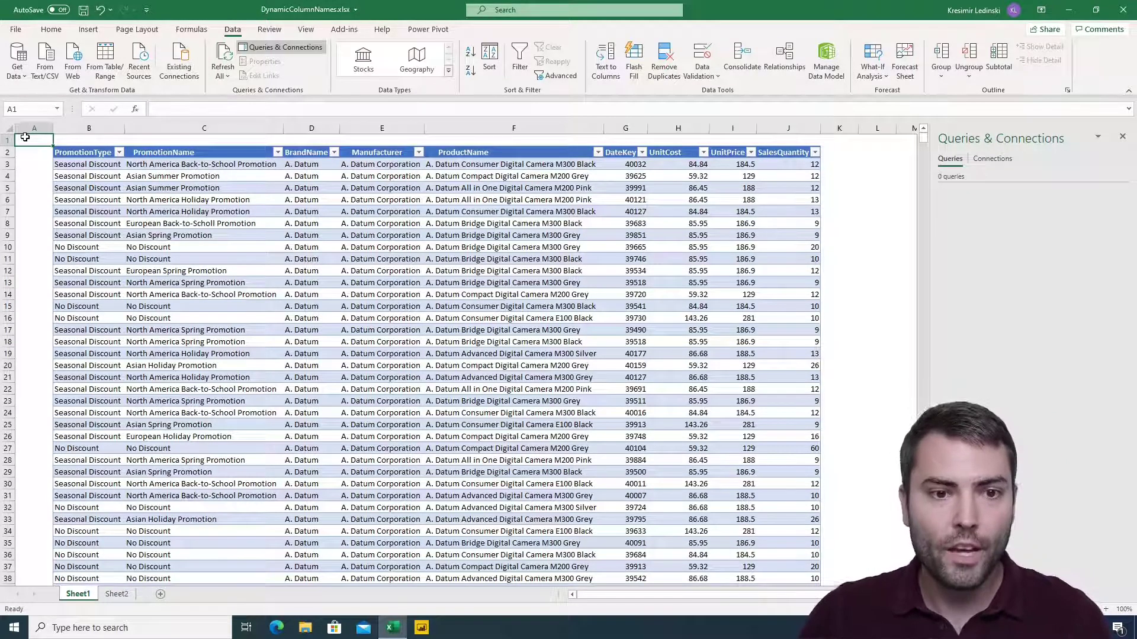
- Review the table's data rows and recheck the spacing in the ProductName and Manufacturer headers
click(519, 234)
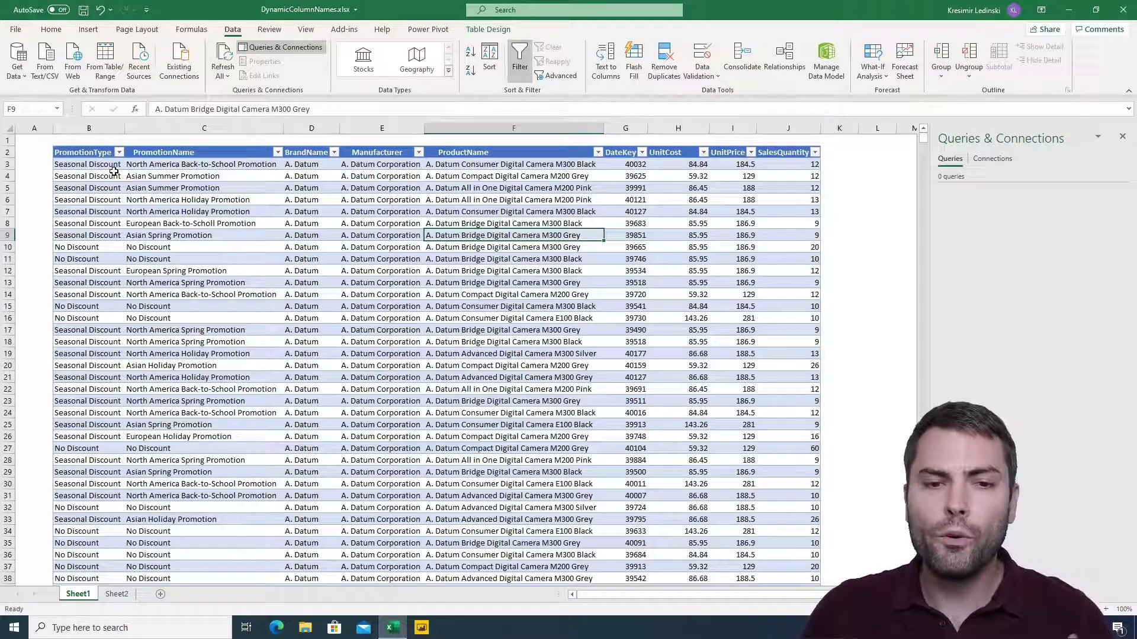
drag(109, 168, 702, 370)
click(444, 232)
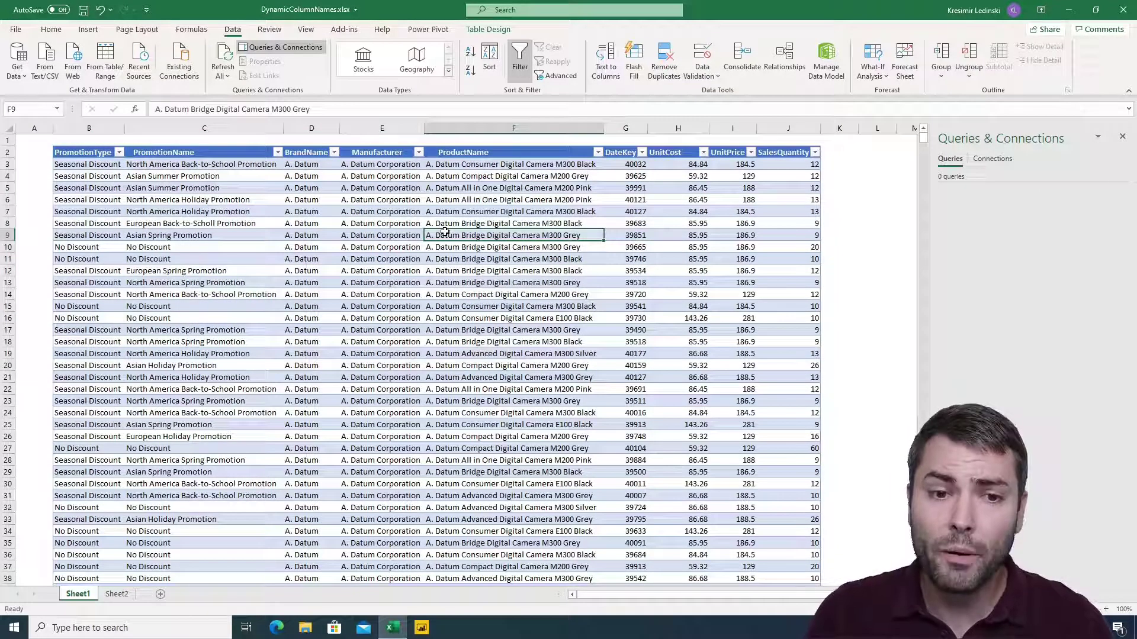
double_click(438, 155)
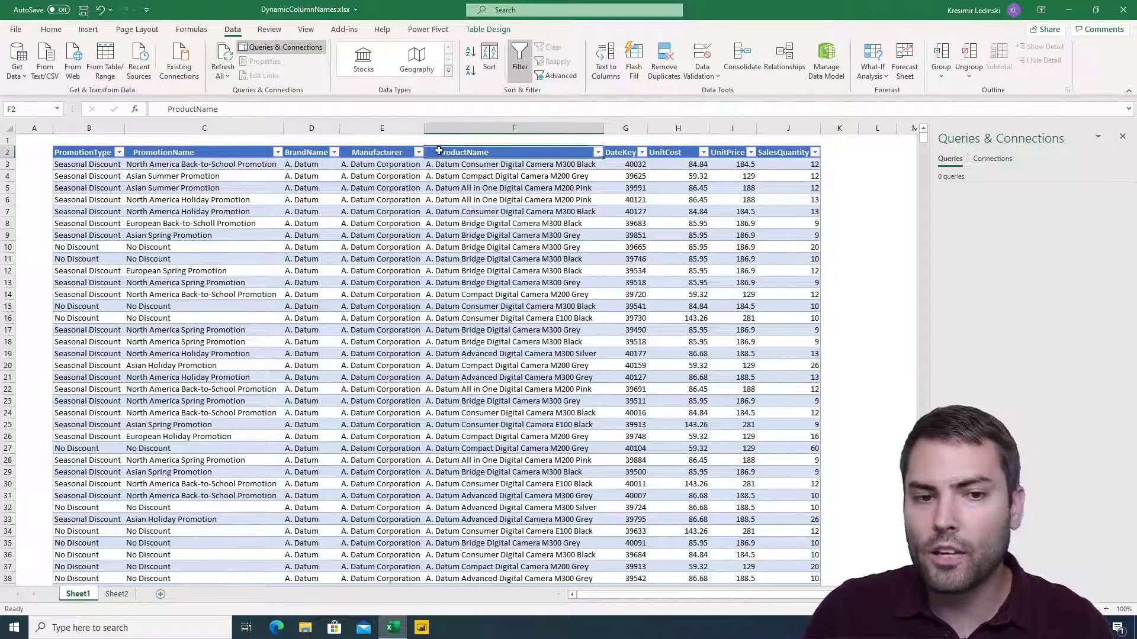
key(Return)
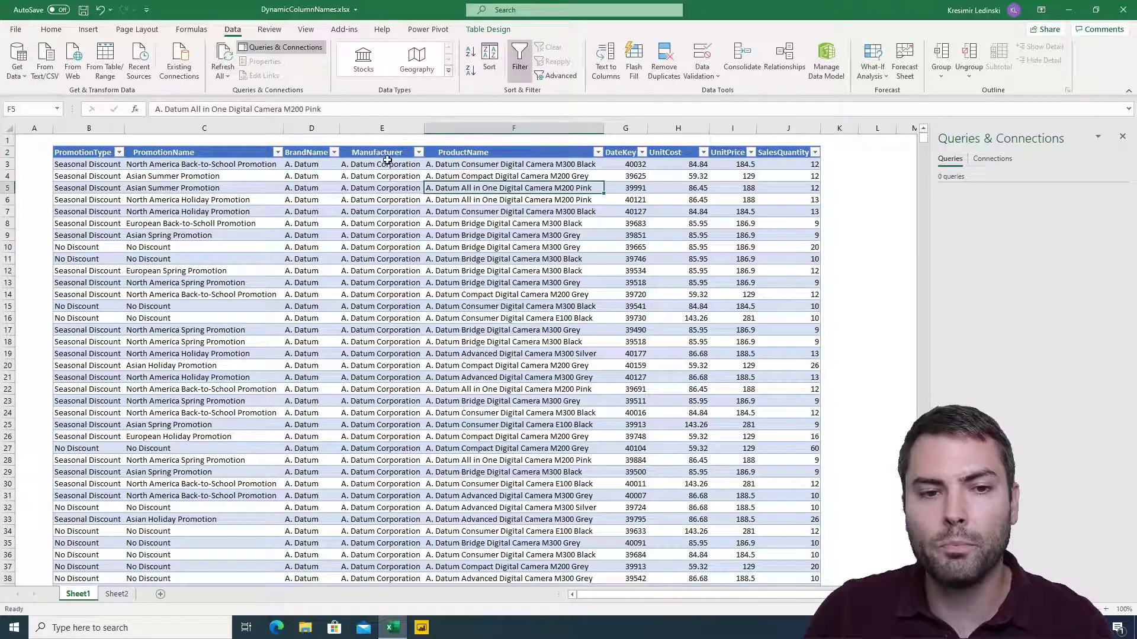
click(348, 152)
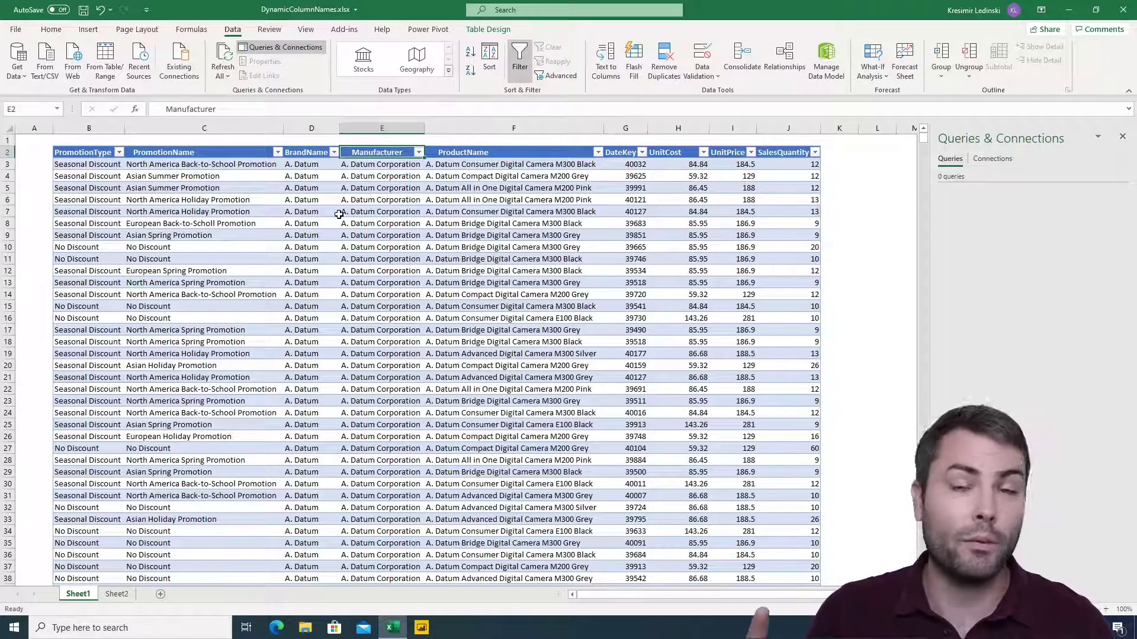
click(314, 225)
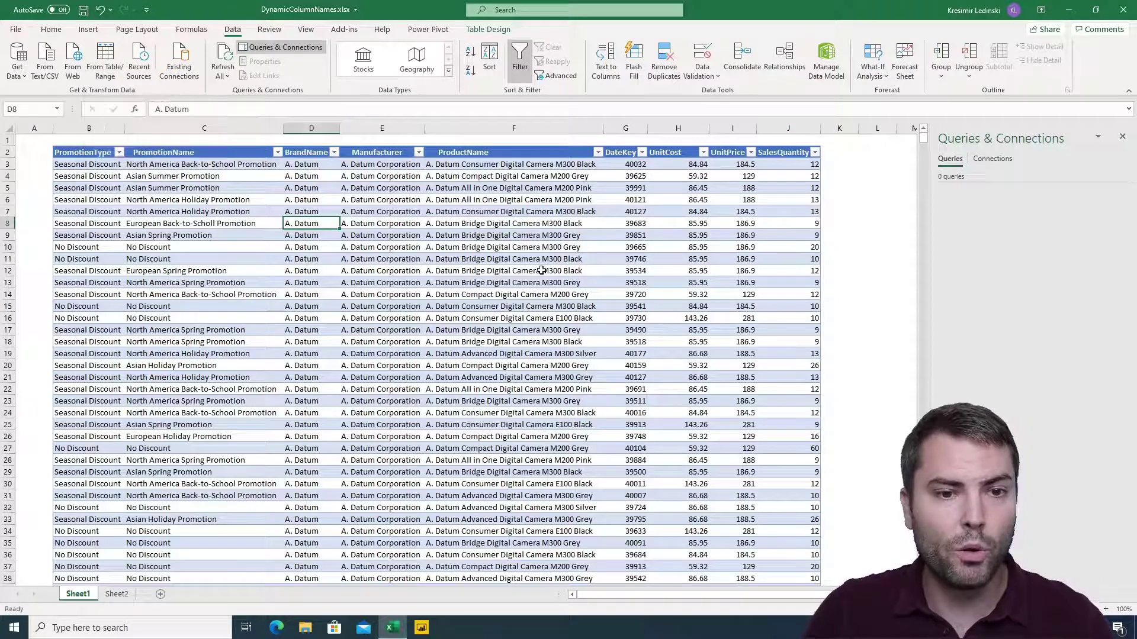
- Load the sales table into the Power Query Editor and name the query RawInput
click(477, 223)
click(107, 64)
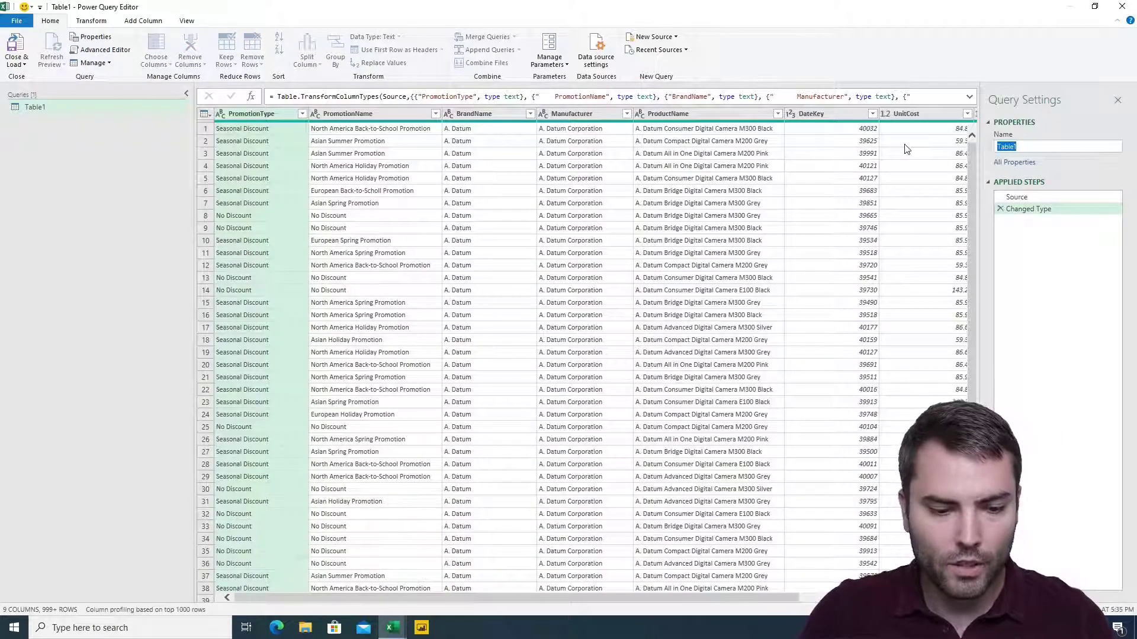
text(F)
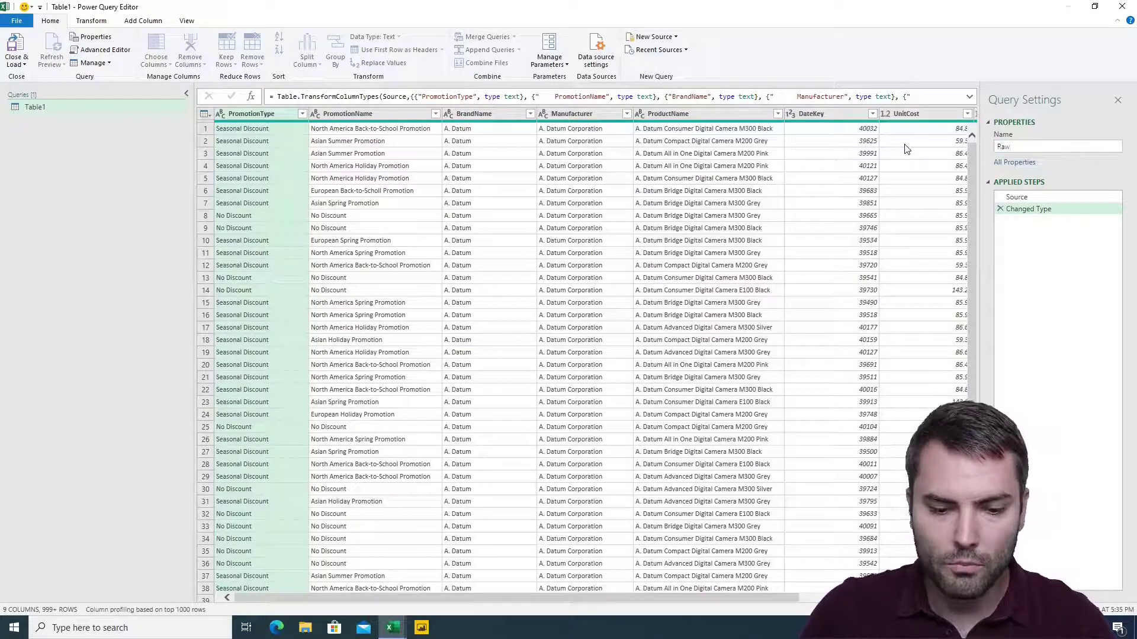
text(awInput)
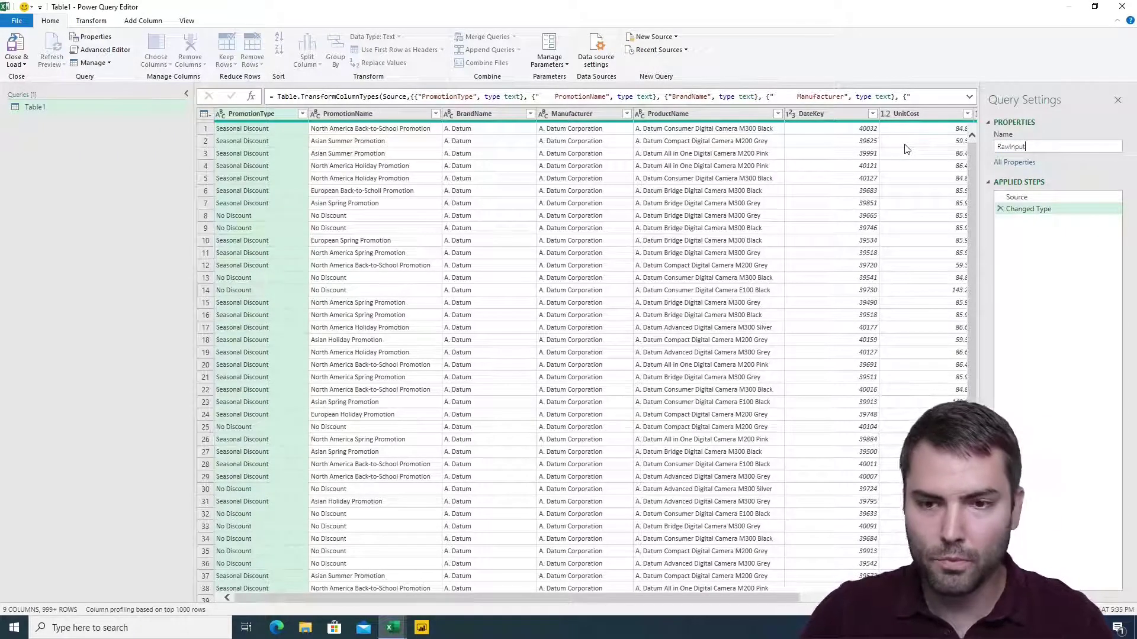
key(Return)
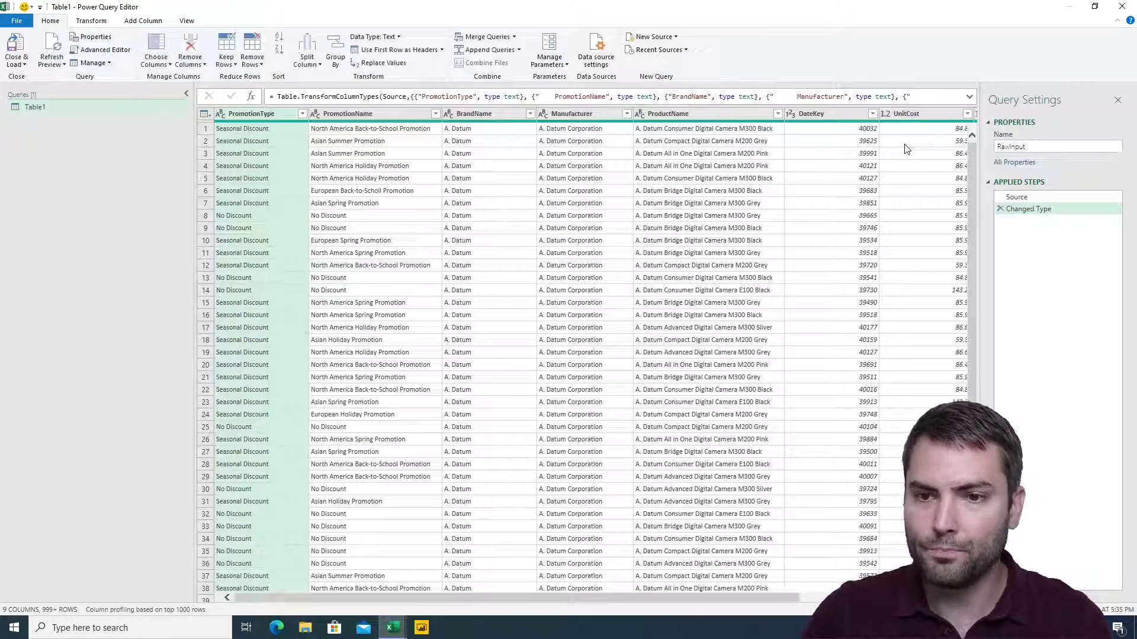
click(88, 107)
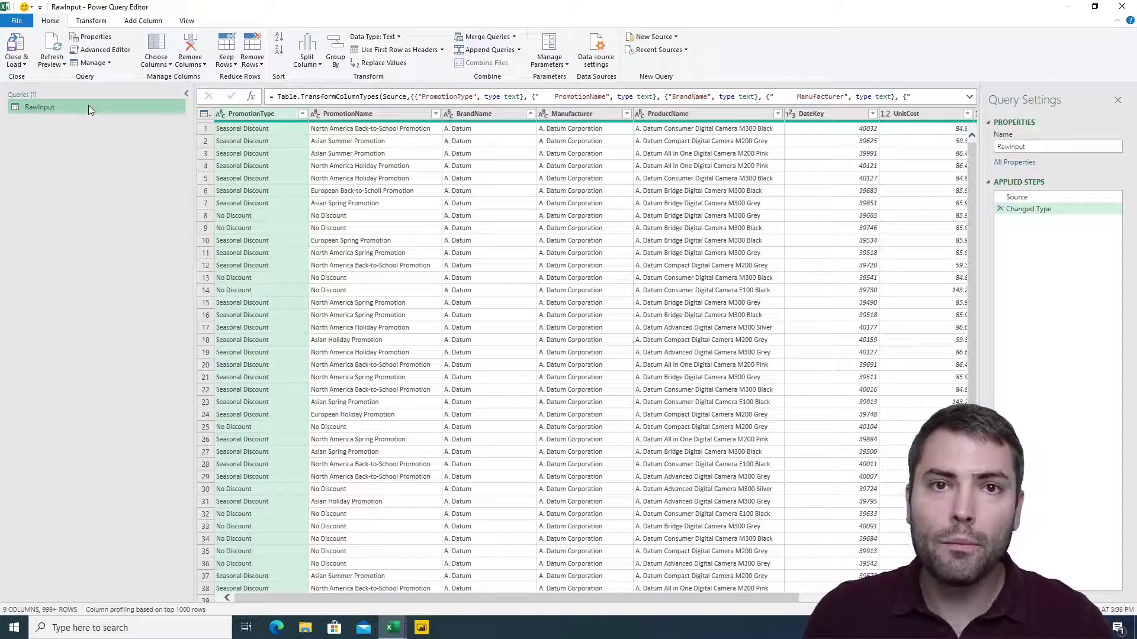
- Remove the leading spaces from the Manufacturer column name in the RawInput query
click(462, 118)
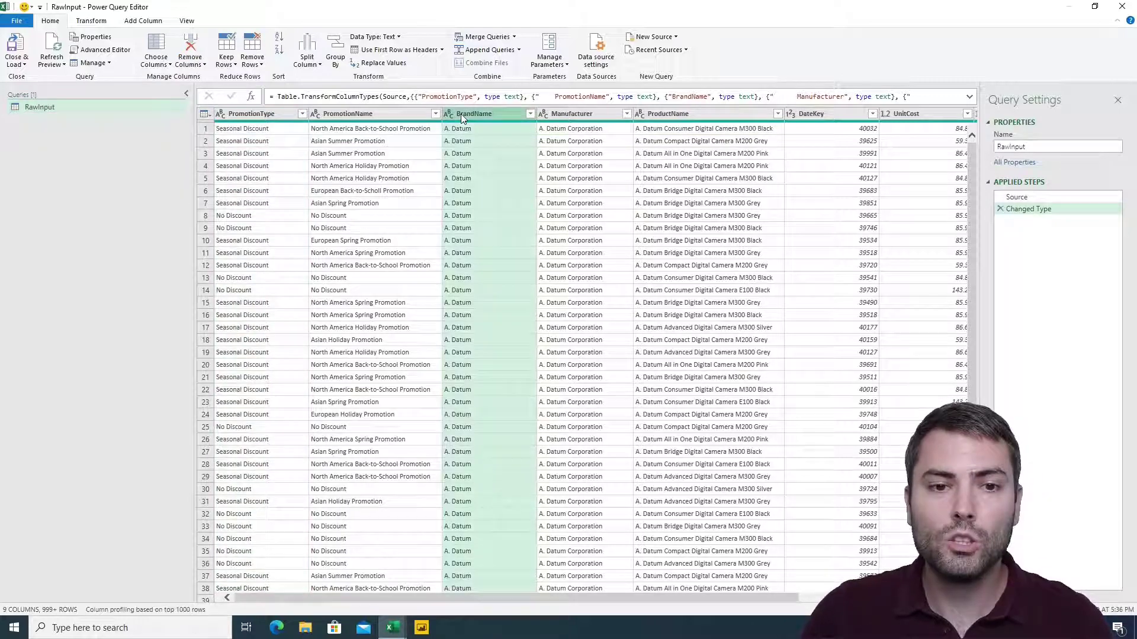
double_click(562, 114)
key(Escape)
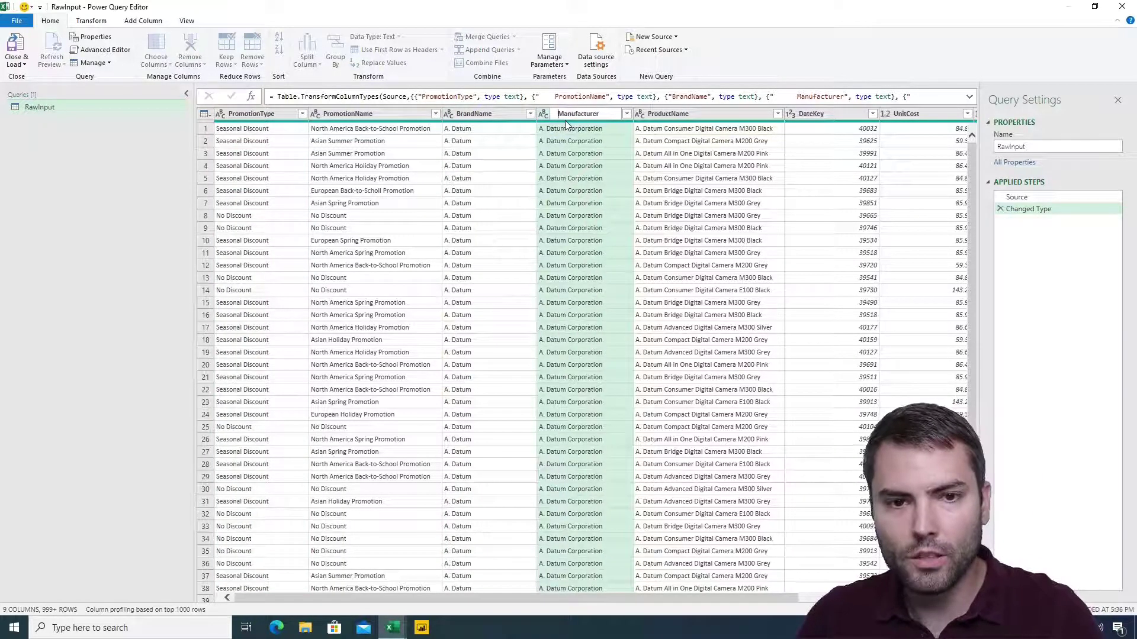
key(Return)
- Remove the leading spaces from the ProductName and PromotionName column names
double_click(661, 111)
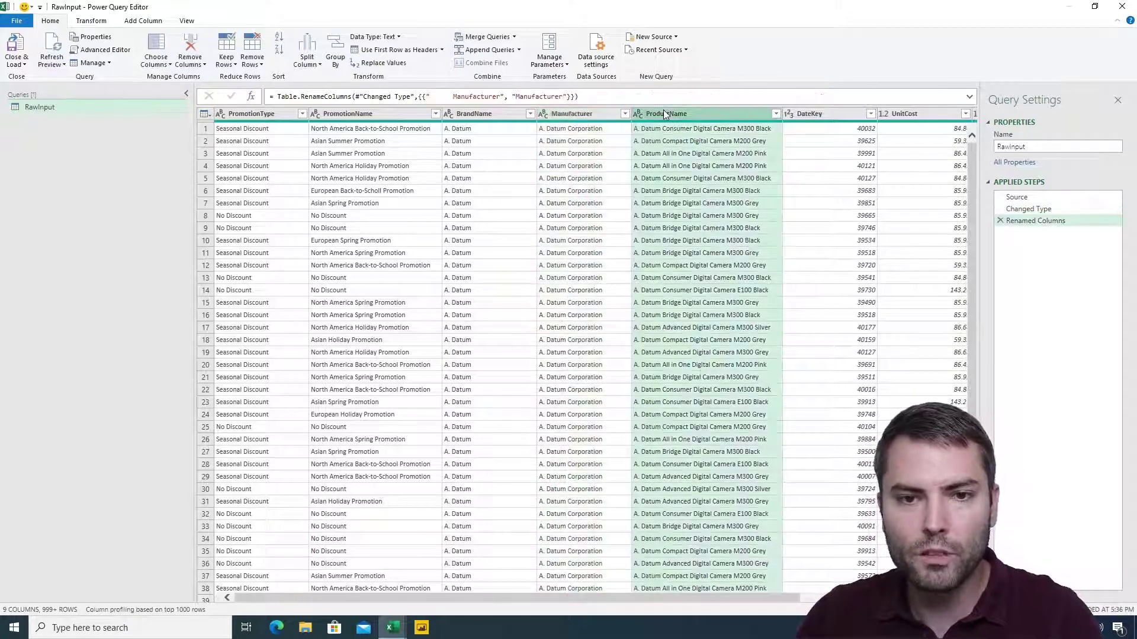
key(Home)
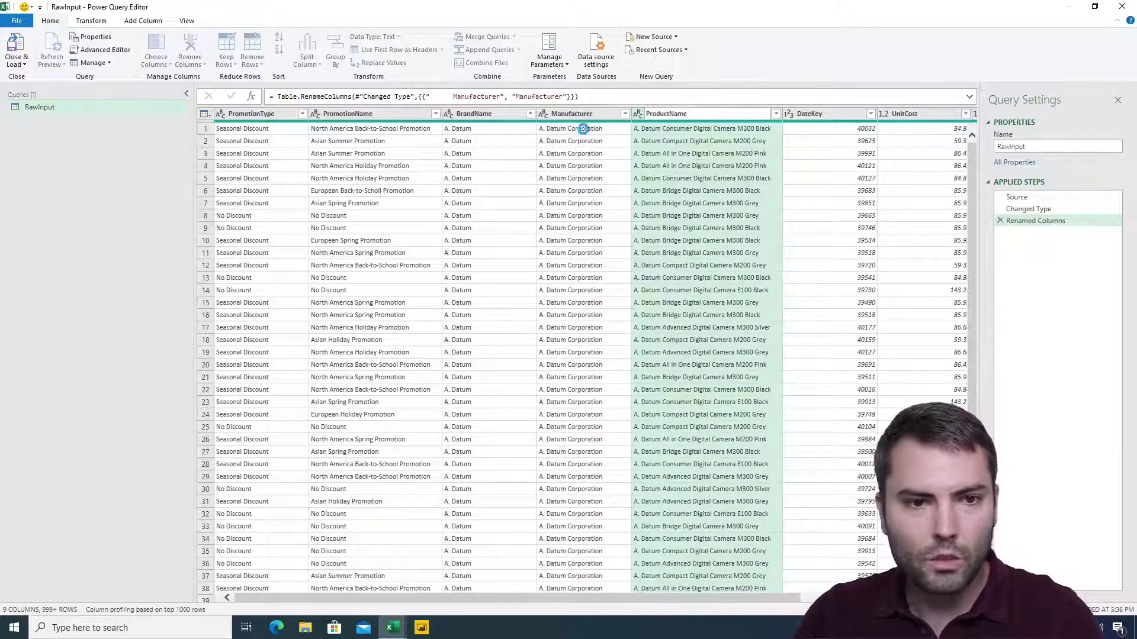
key(Return)
double_click(325, 114)
key(Home)
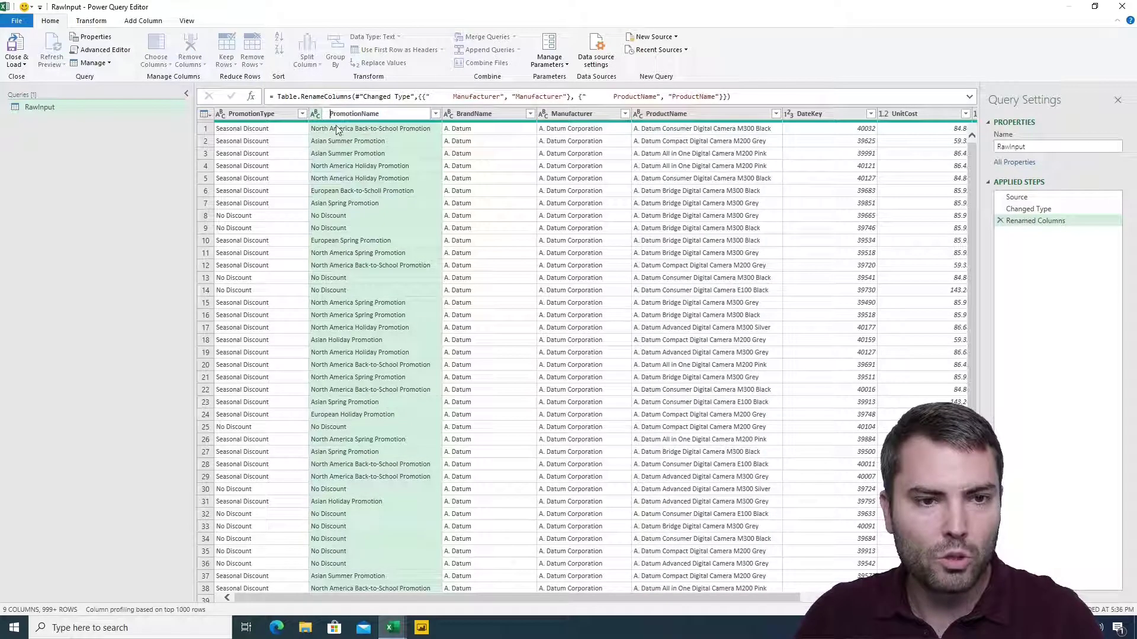
key(Return)
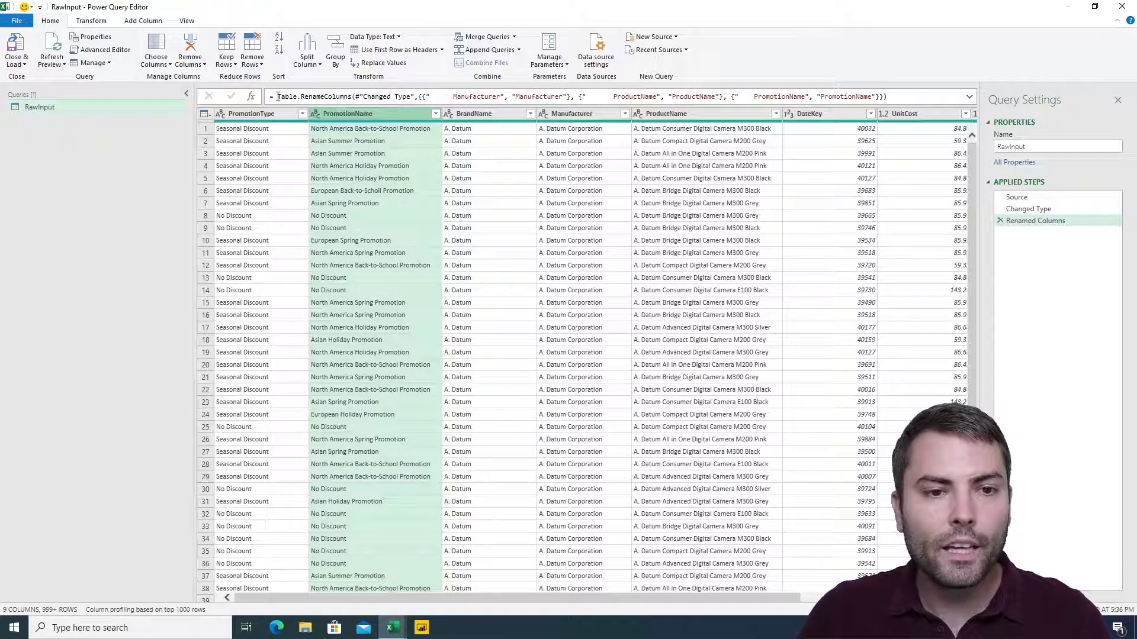
- Examine the Table.RenameColumns function and its first argument, #"Changed Type", in the Renamed Columns formula
drag(277, 96, 349, 101)
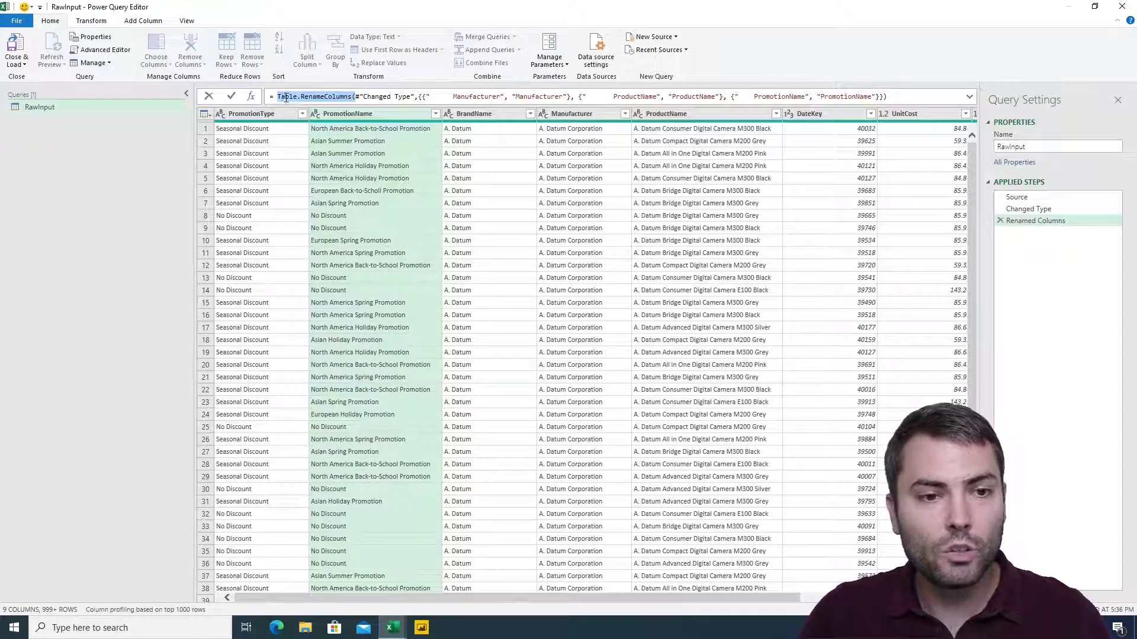
drag(277, 96, 352, 96)
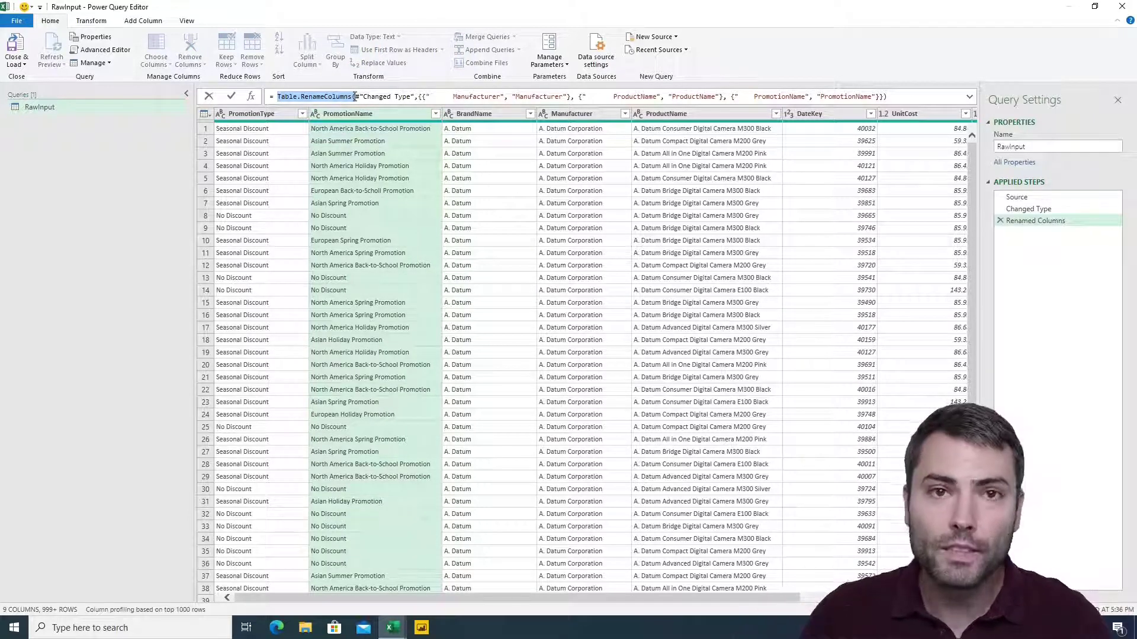
drag(354, 96, 414, 98)
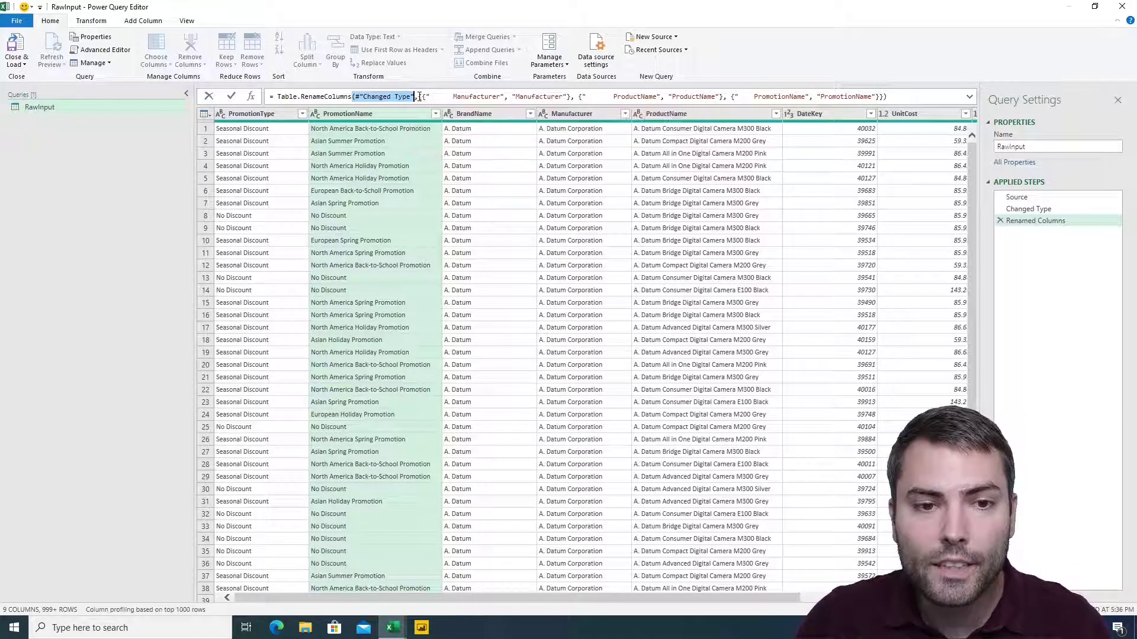
- Create a blank query from the nested old-and-new name list copied out of the Renamed Columns formula, and preview its second inner list
drag(418, 96, 883, 97)
key(ctrl+c)
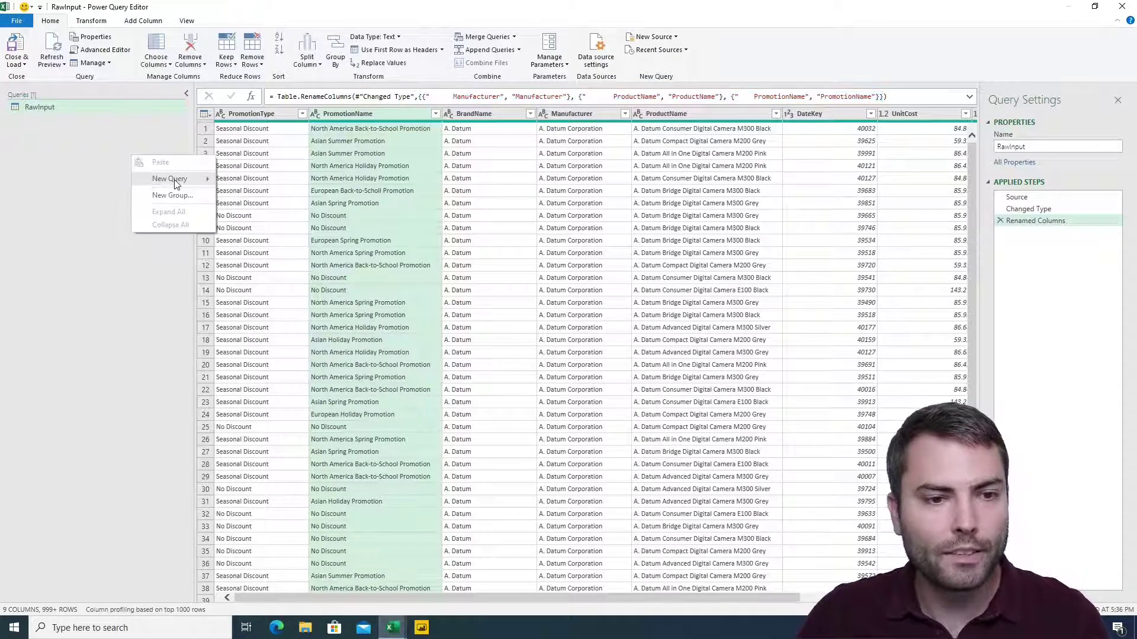
mouse_move(192, 179)
mouse_move(256, 226)
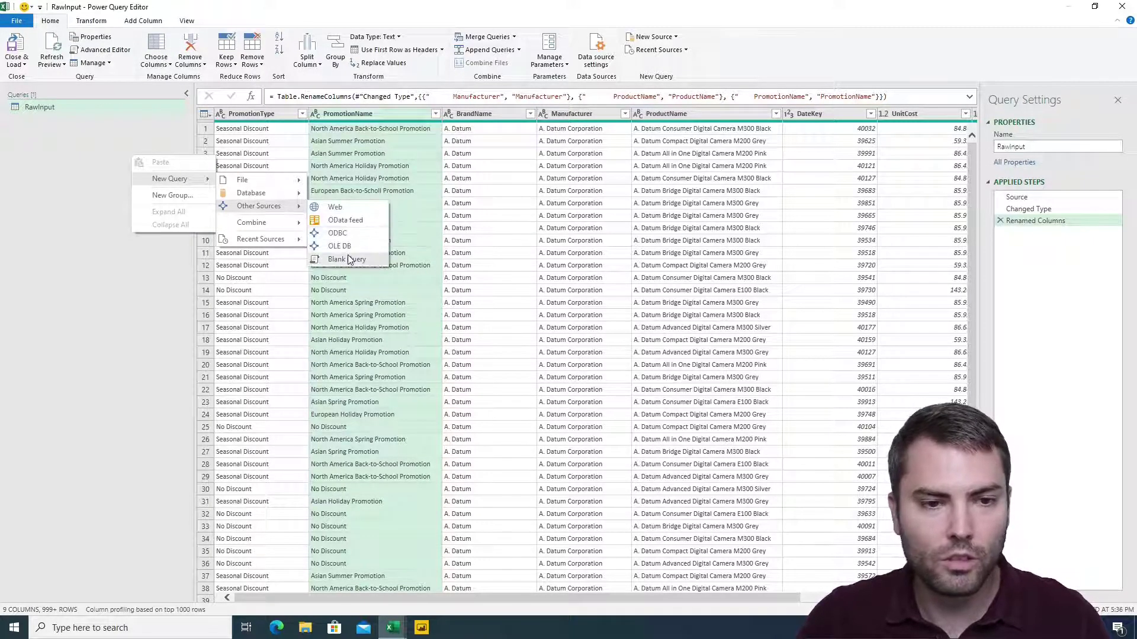
click(354, 263)
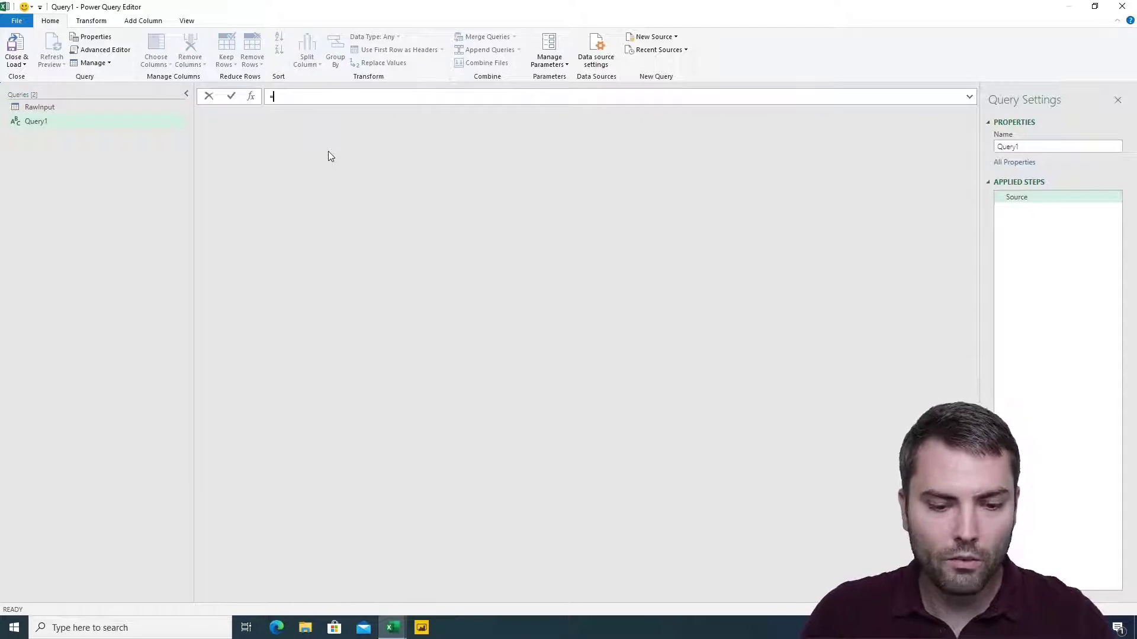
key(ctrl+v)
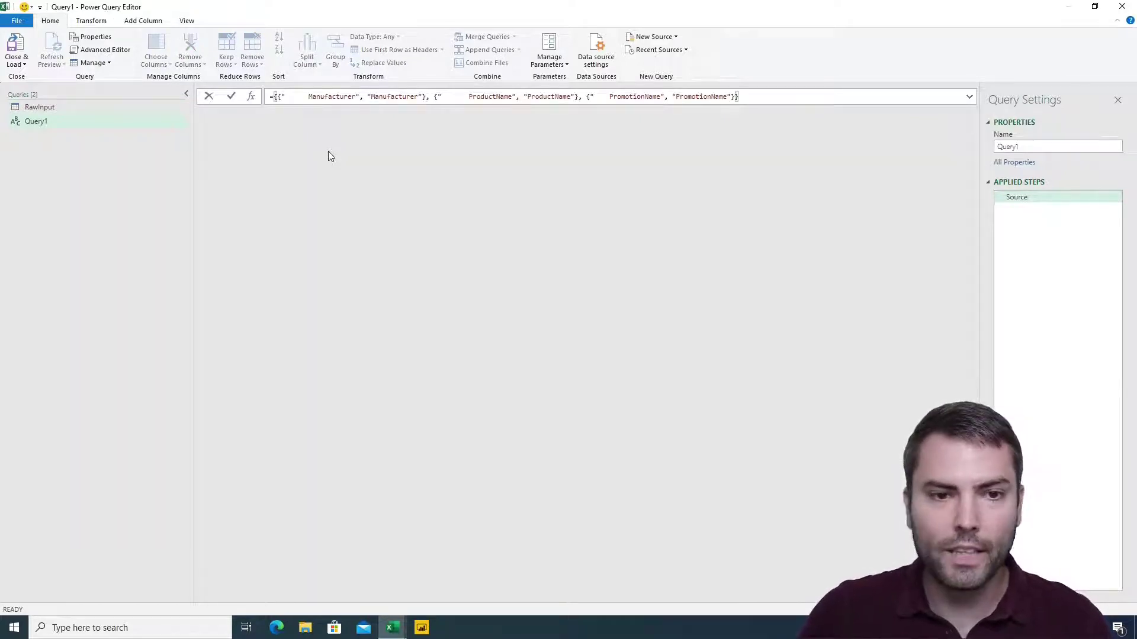
key(Return)
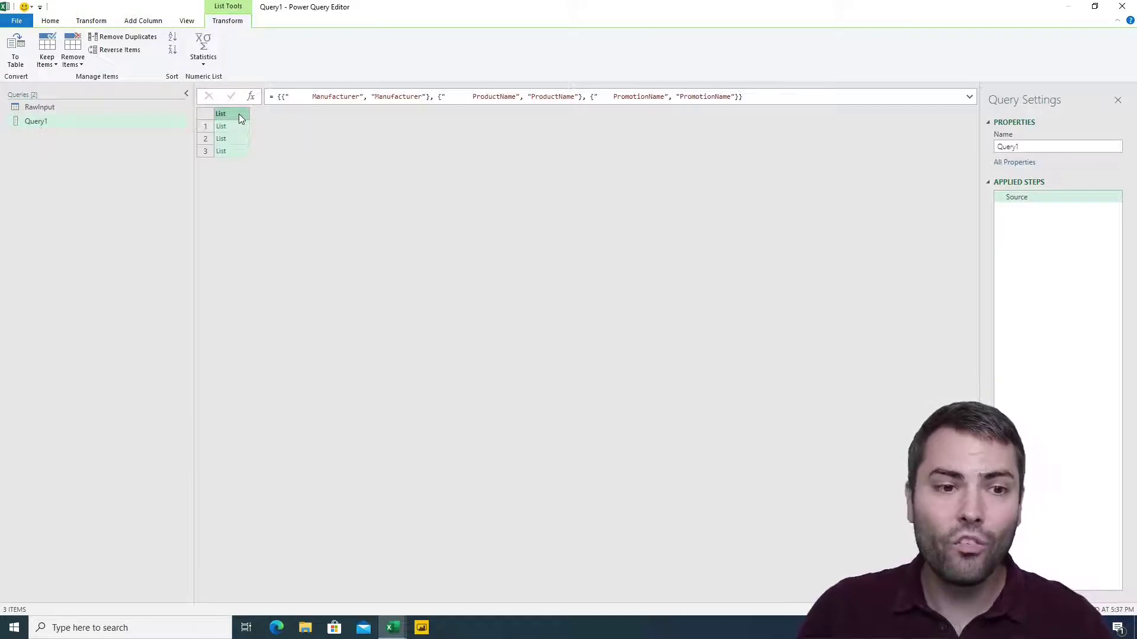
click(236, 138)
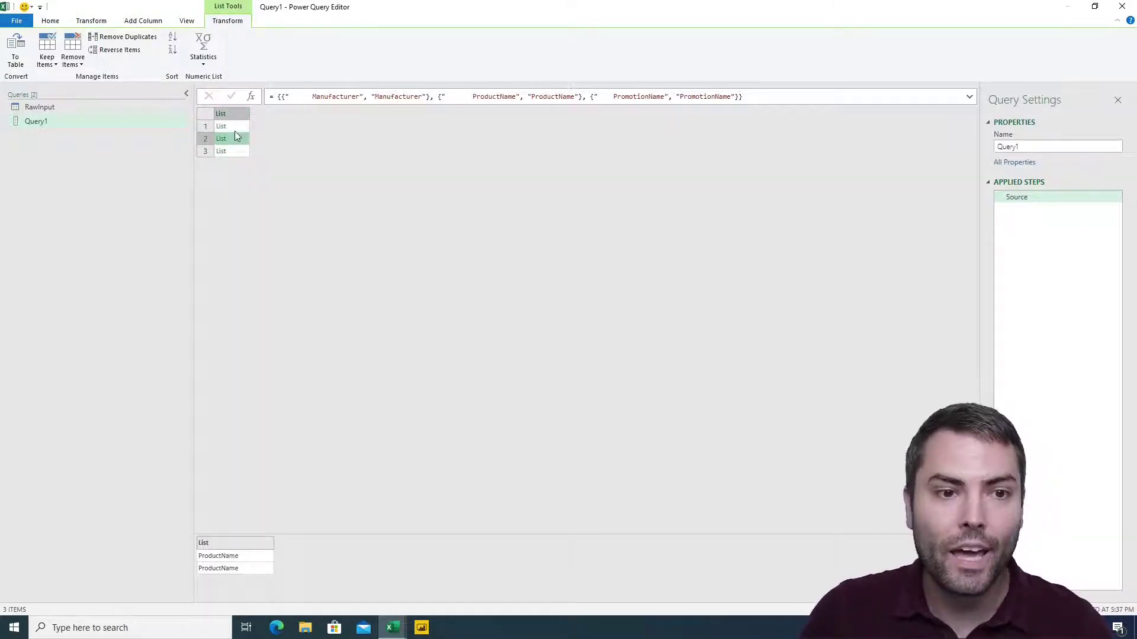
- Preview Query1's third and first inner lists, drill into the first to inspect both name entries, and remove the navigation step
click(234, 150)
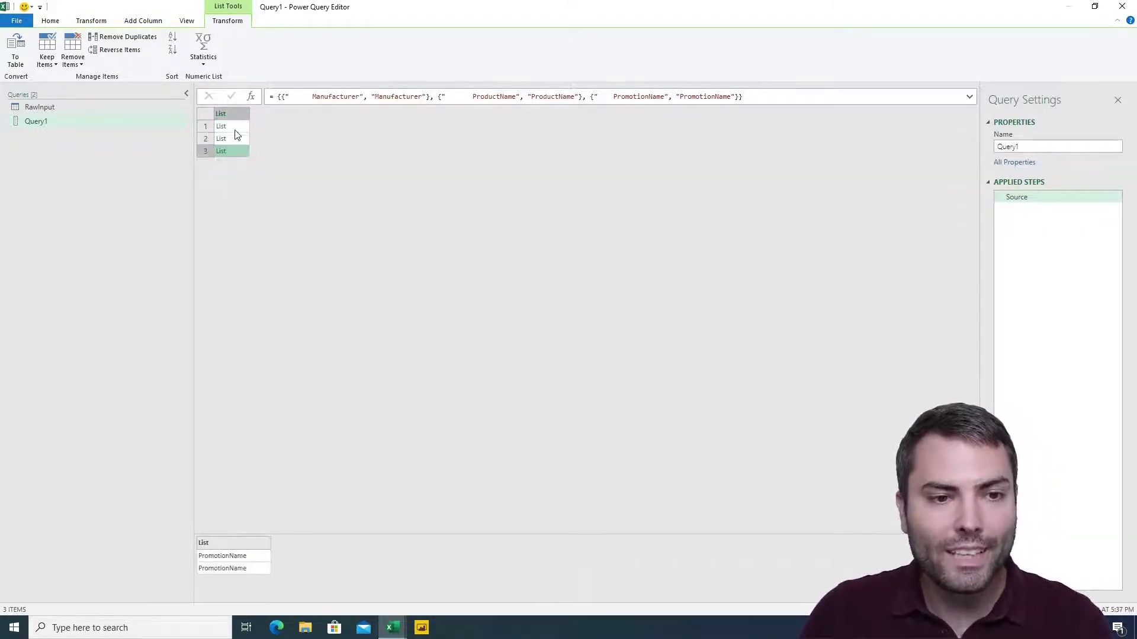
click(236, 128)
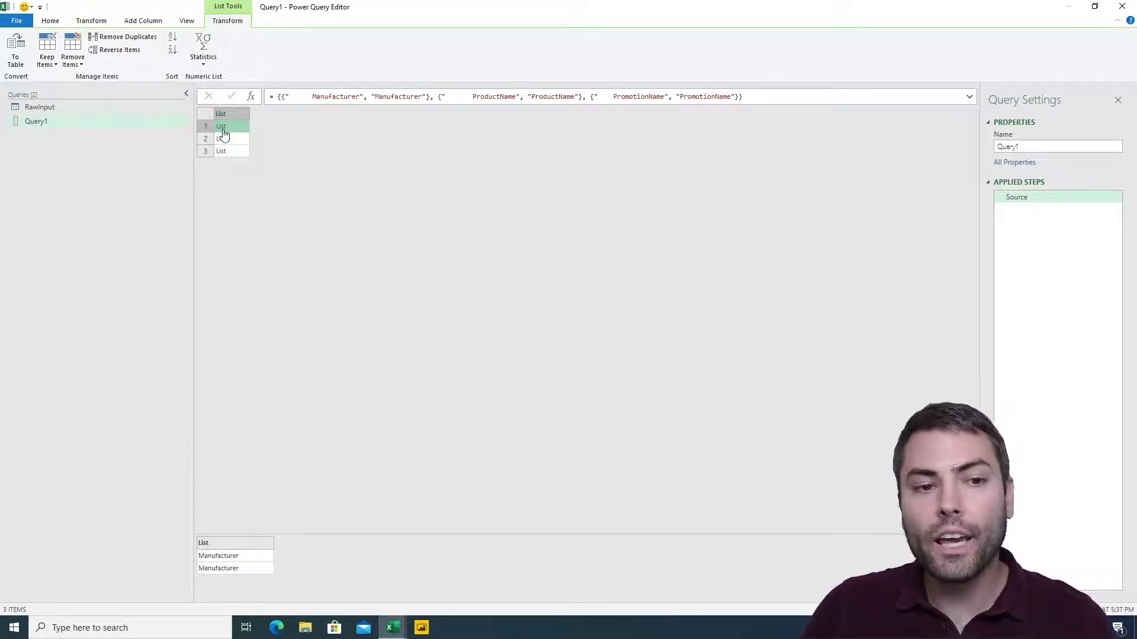
click(223, 129)
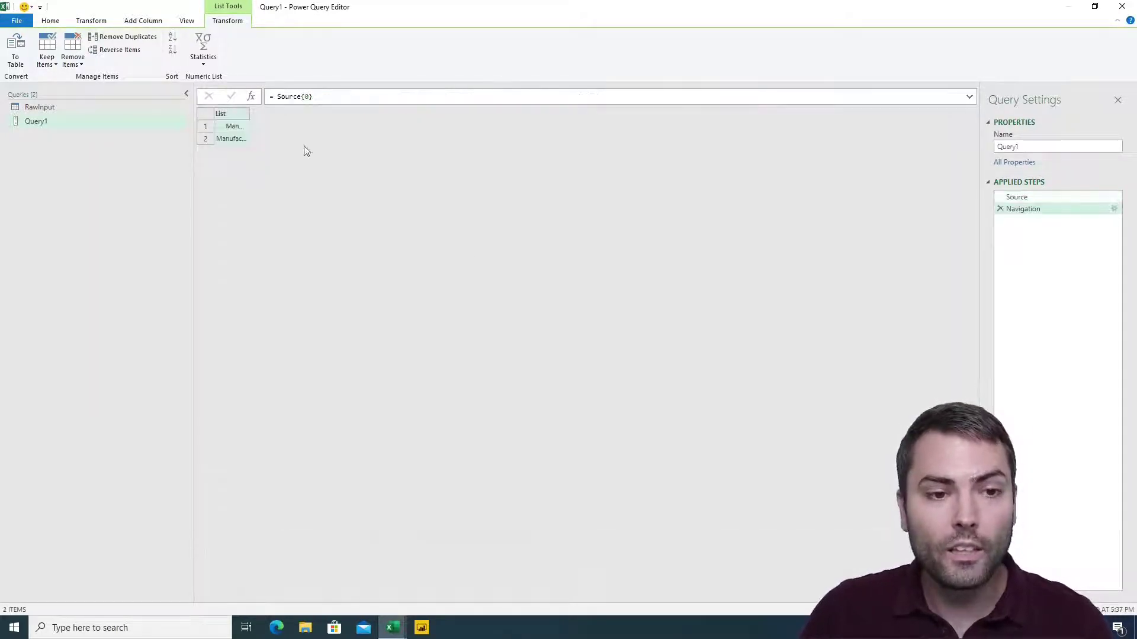
drag(249, 113, 324, 113)
click(261, 125)
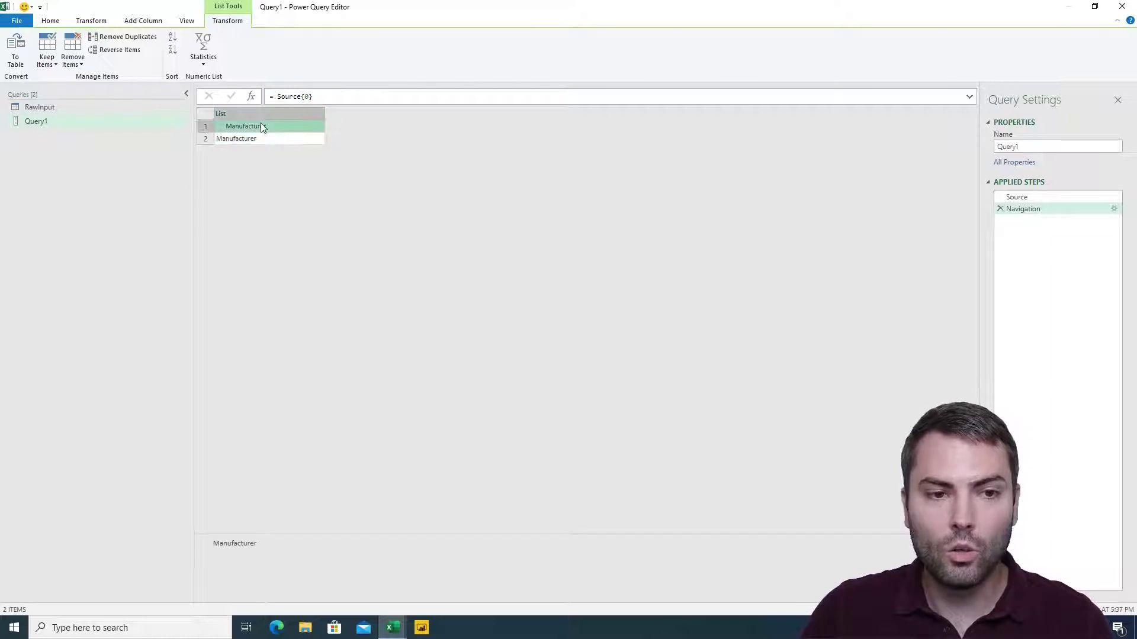
click(254, 138)
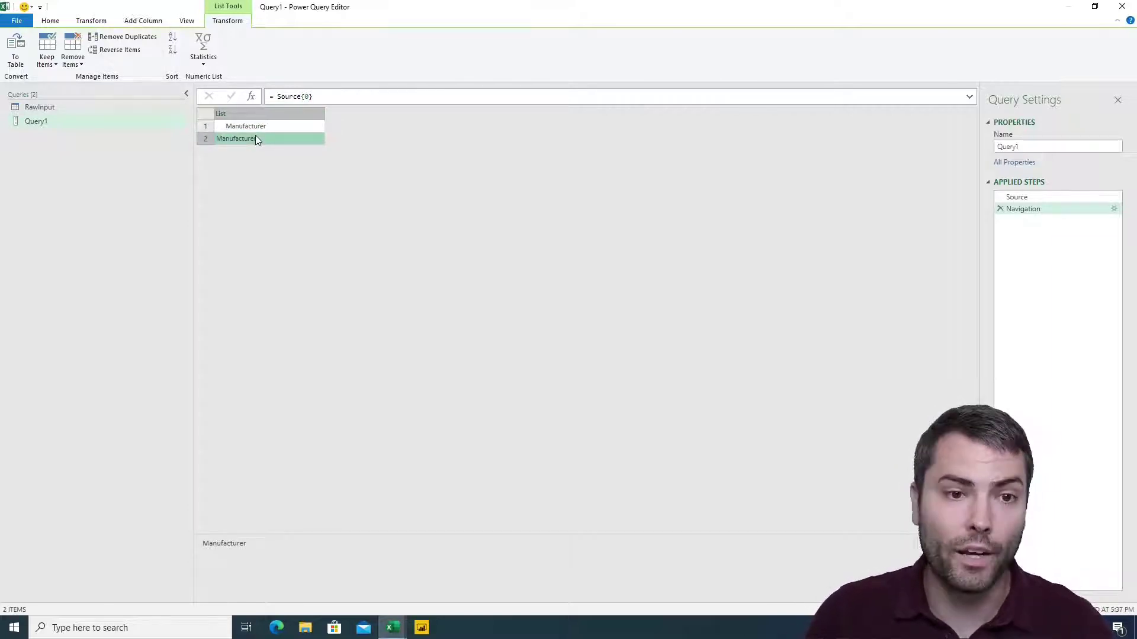
click(1000, 209)
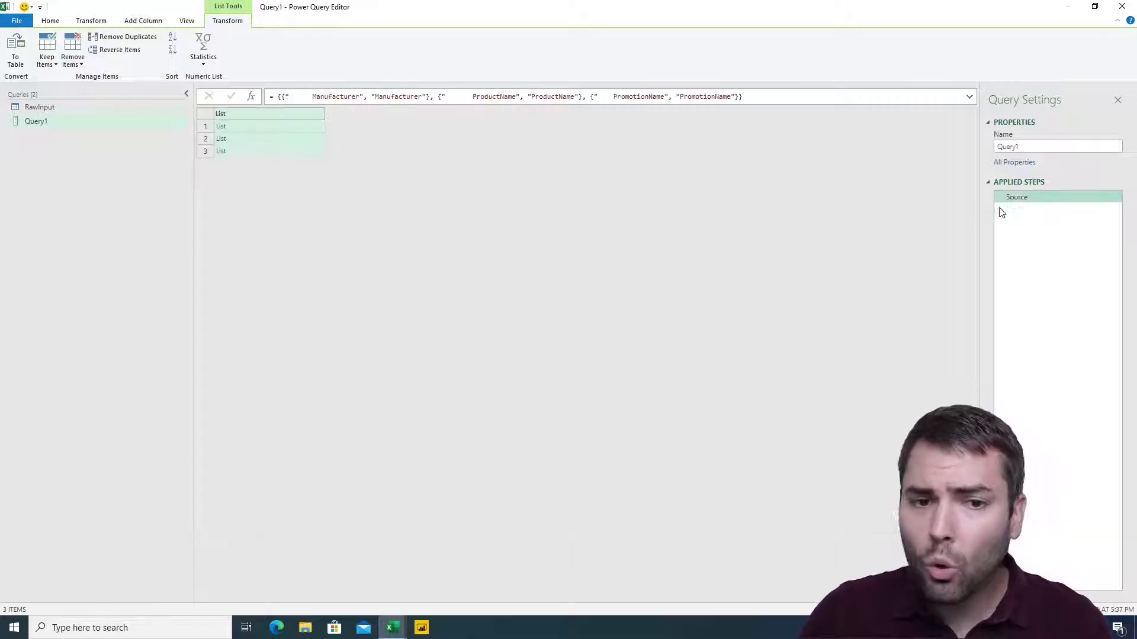
- Highlight the nested list argument in the RawInput query's Renamed Columns formula
click(53, 107)
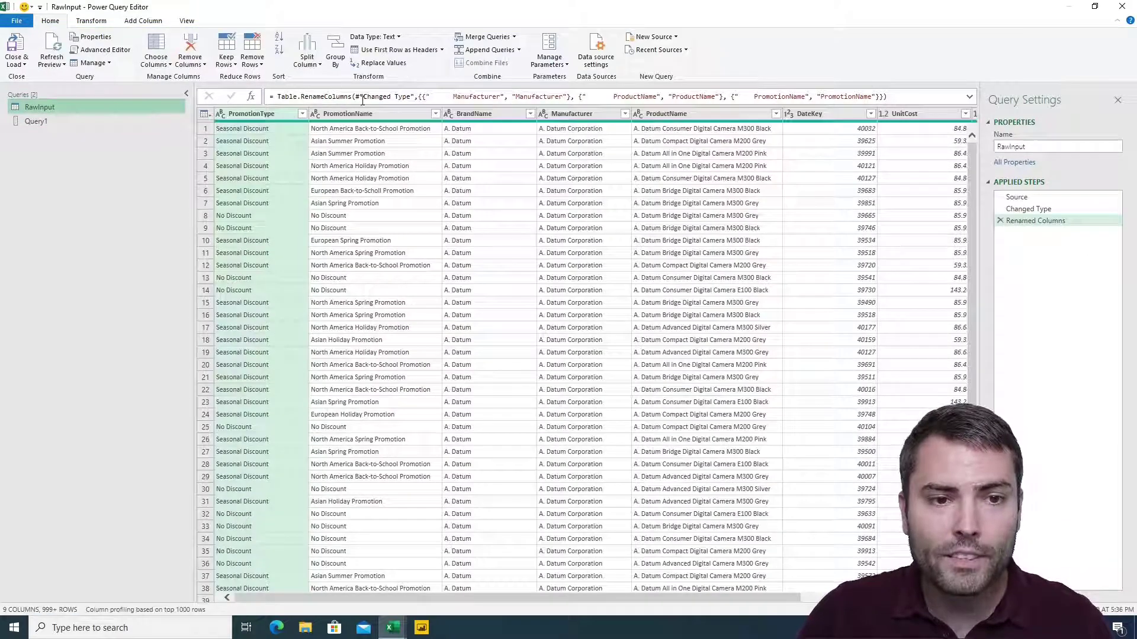
drag(885, 97, 412, 96)
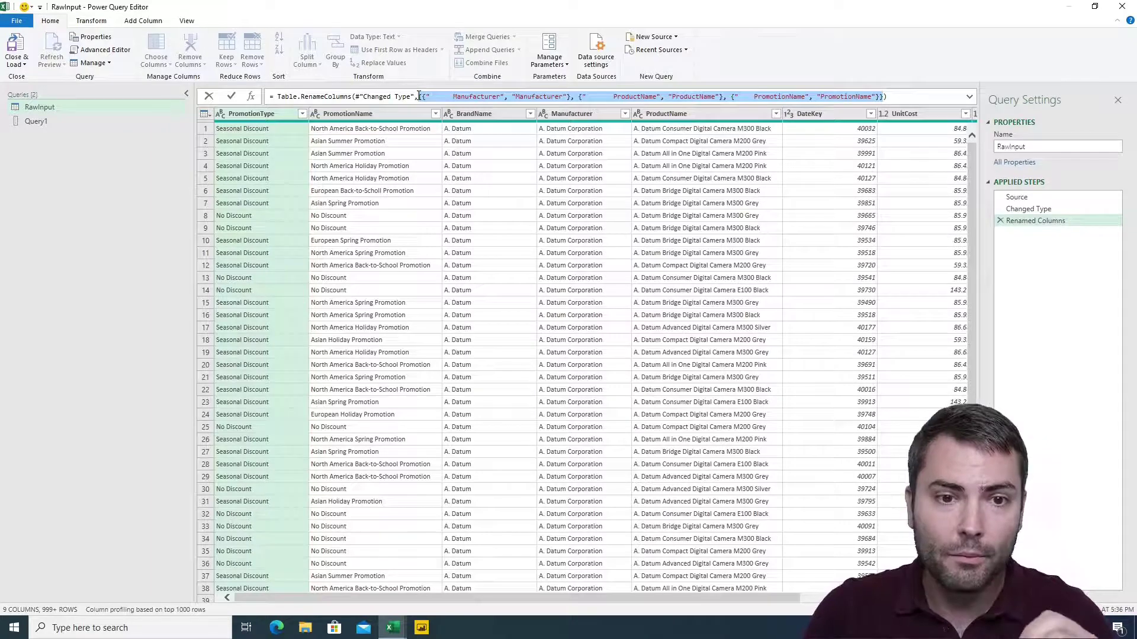
click(418, 96)
mouse_move(418, 96)
mouse_down()
mouse_move(888, 96)
mouse_move(272, 96)
mouse_move(416, 96)
mouse_up()
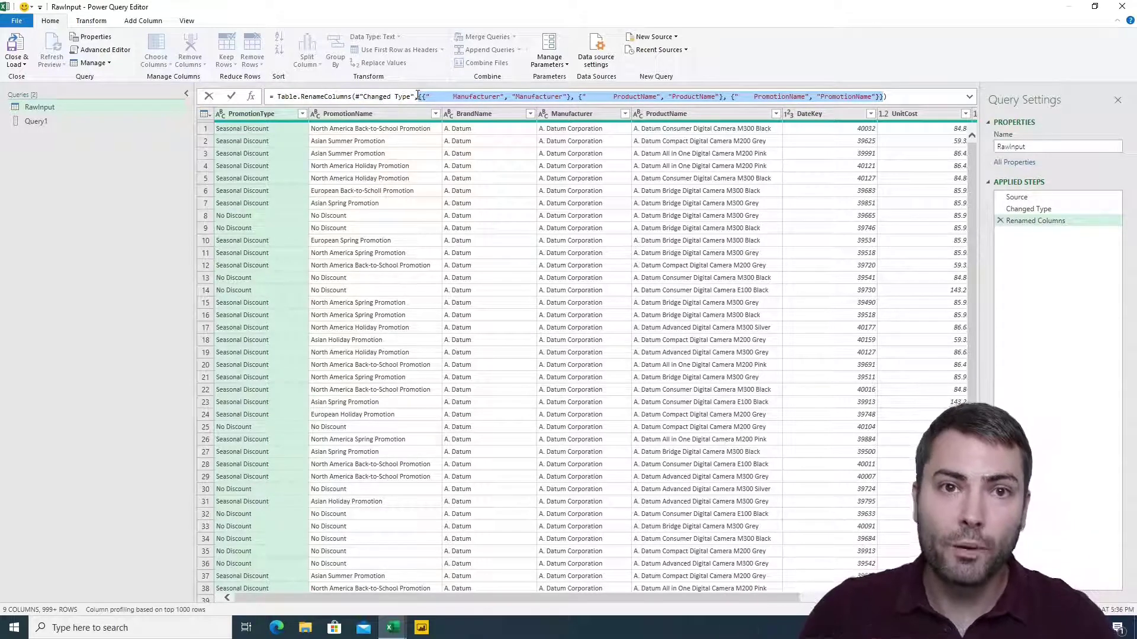
- Preview each of the three inner lists in Query1 again, with the list column narrowed
click(70, 121)
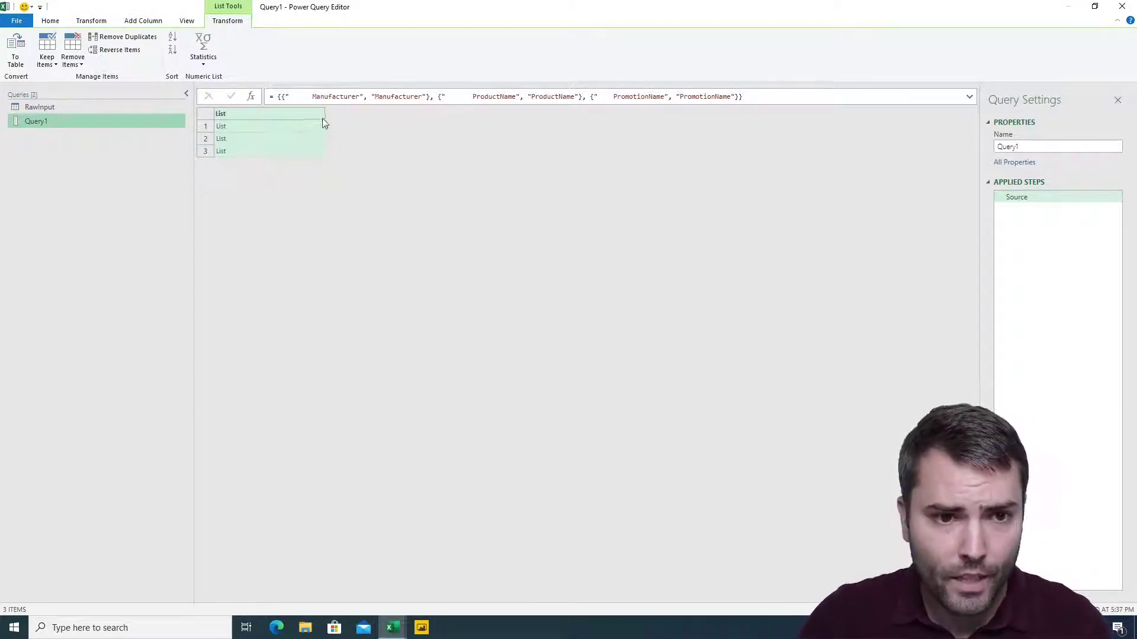
drag(324, 118, 273, 119)
click(247, 130)
click(243, 141)
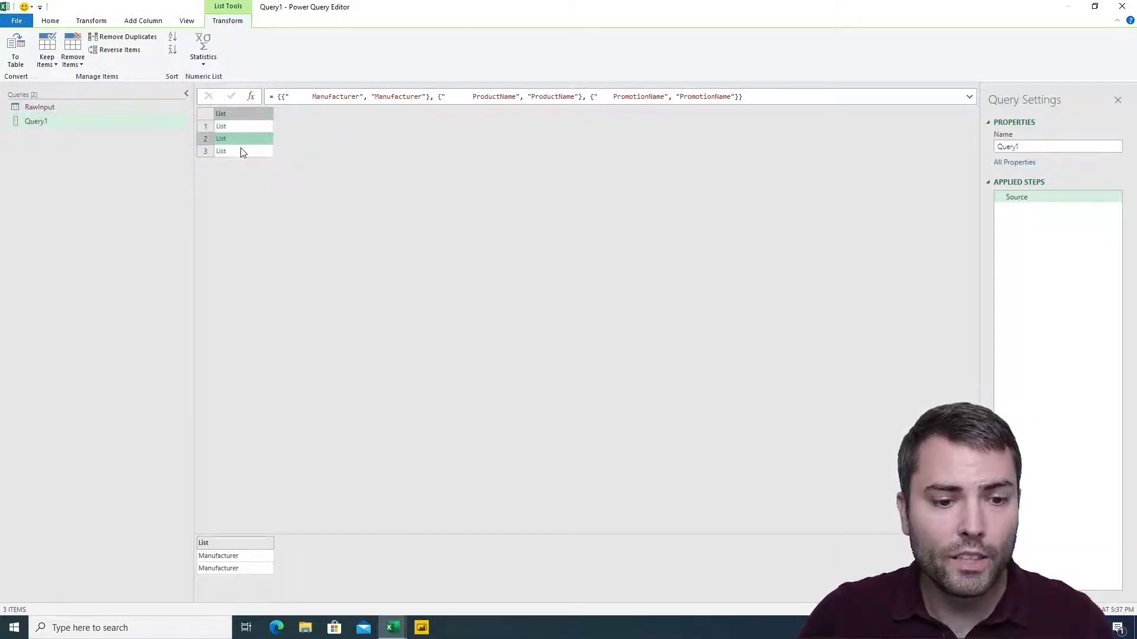
click(240, 152)
click(248, 125)
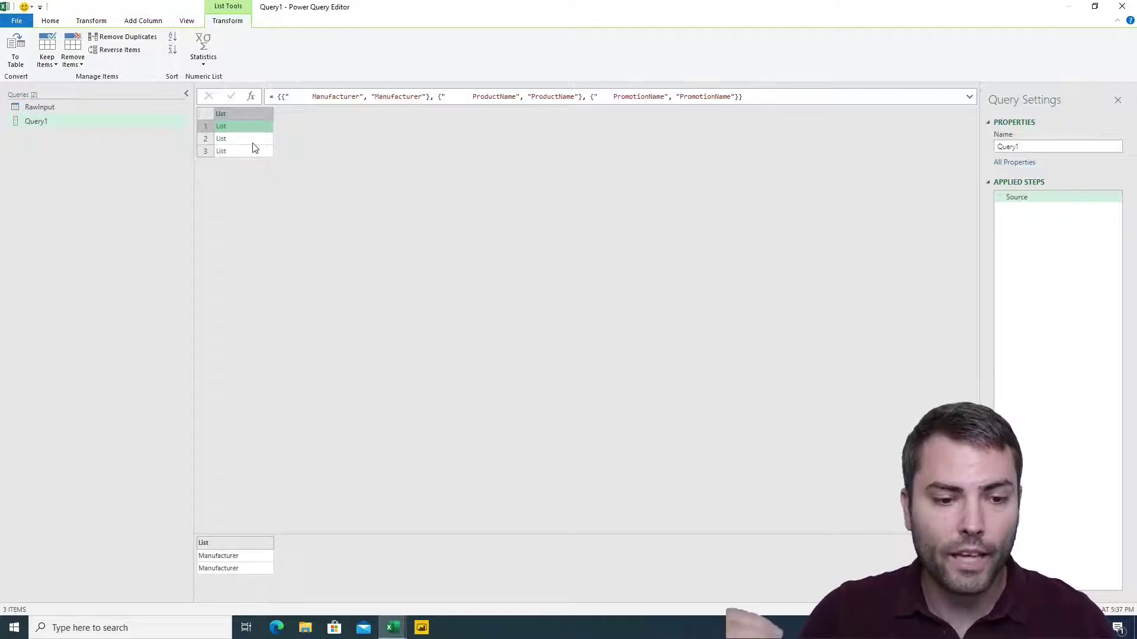
- Demote the RawInput headers to the first row and delete the automatically added Changed Type1 step
click(65, 108)
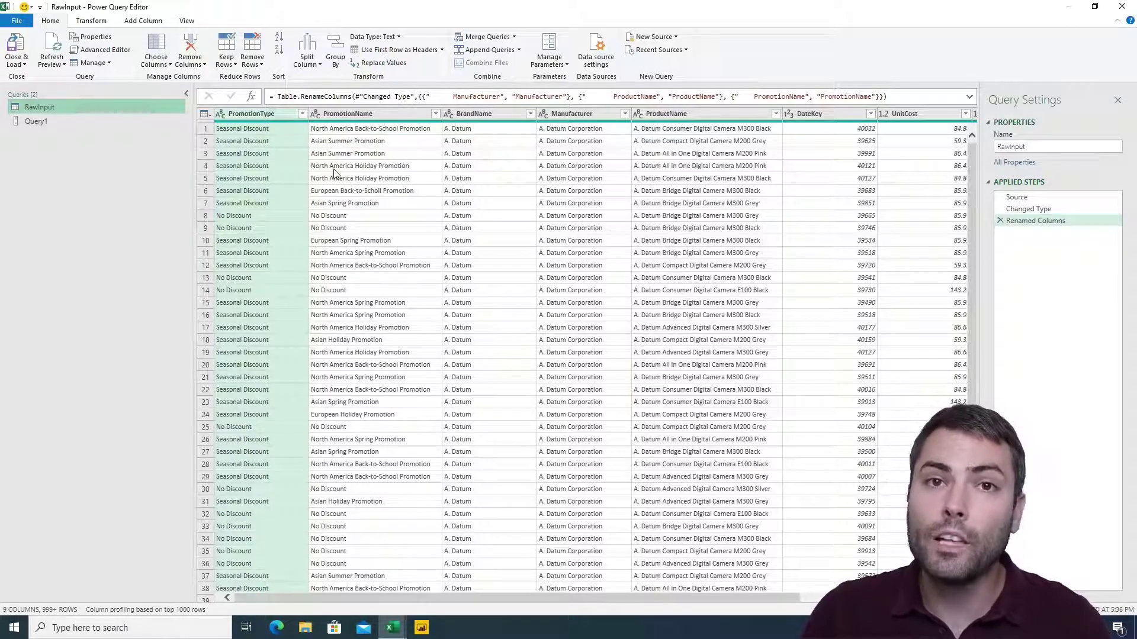
click(92, 21)
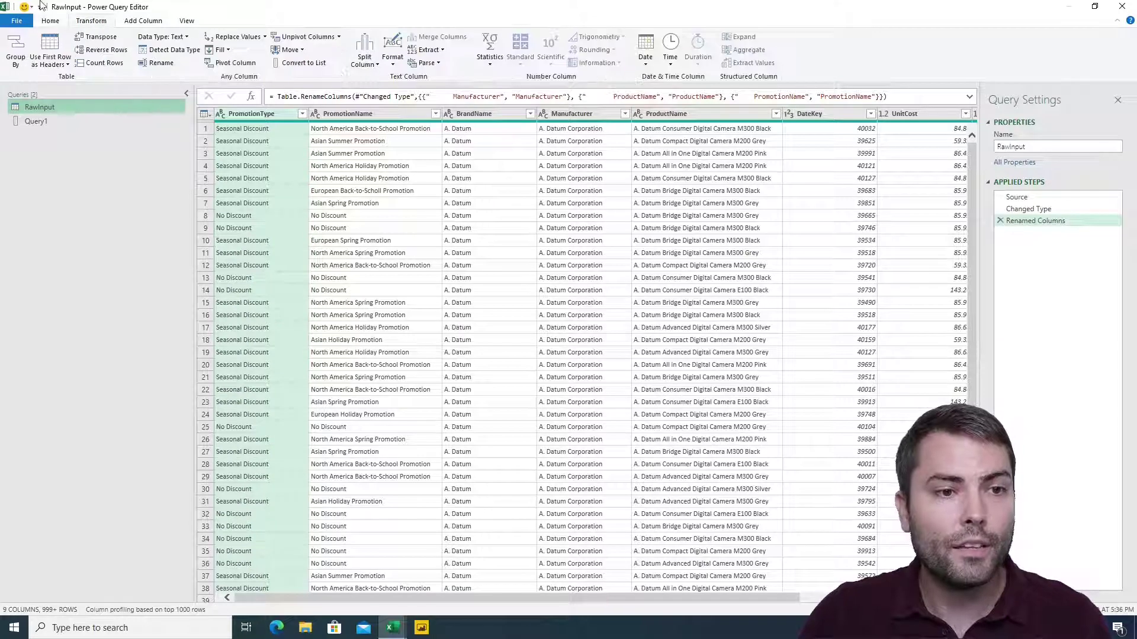
click(51, 63)
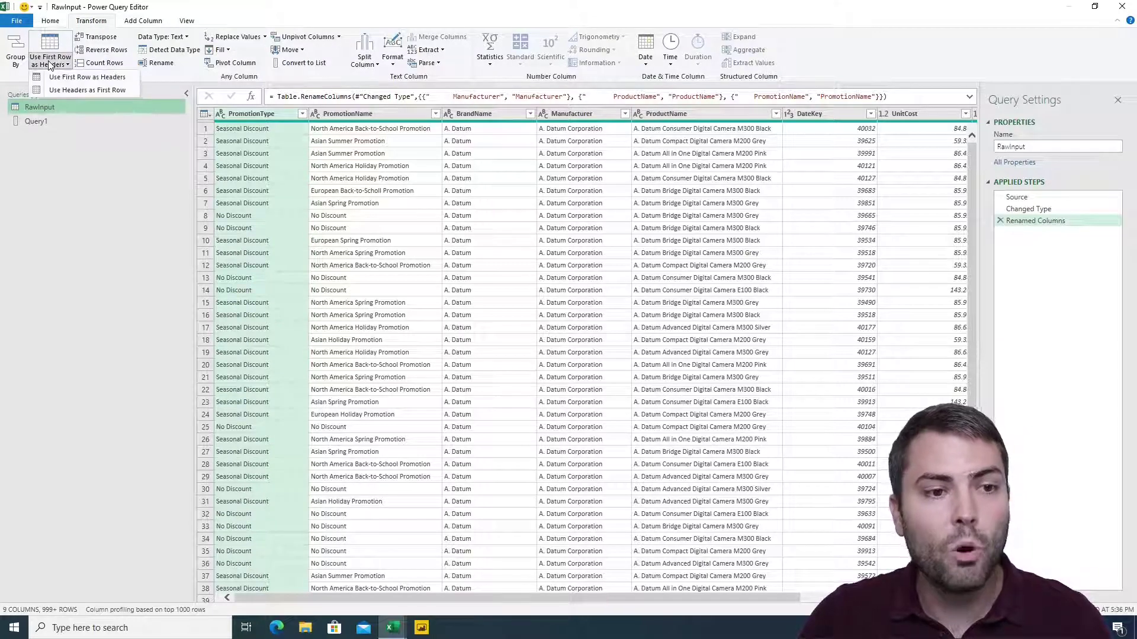
click(88, 91)
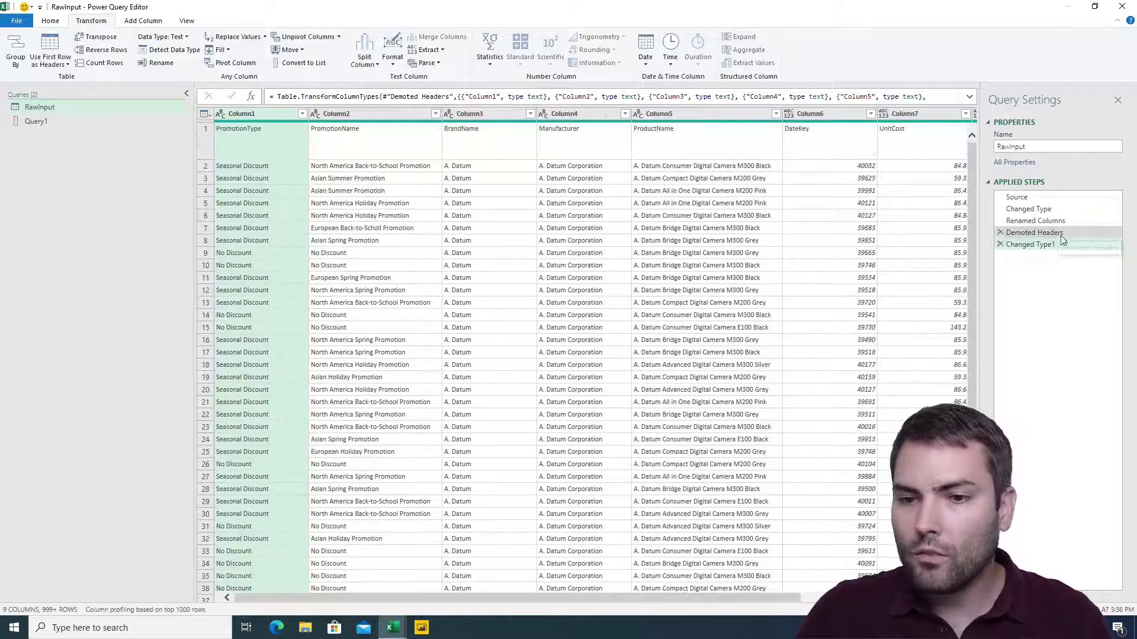
click(1000, 245)
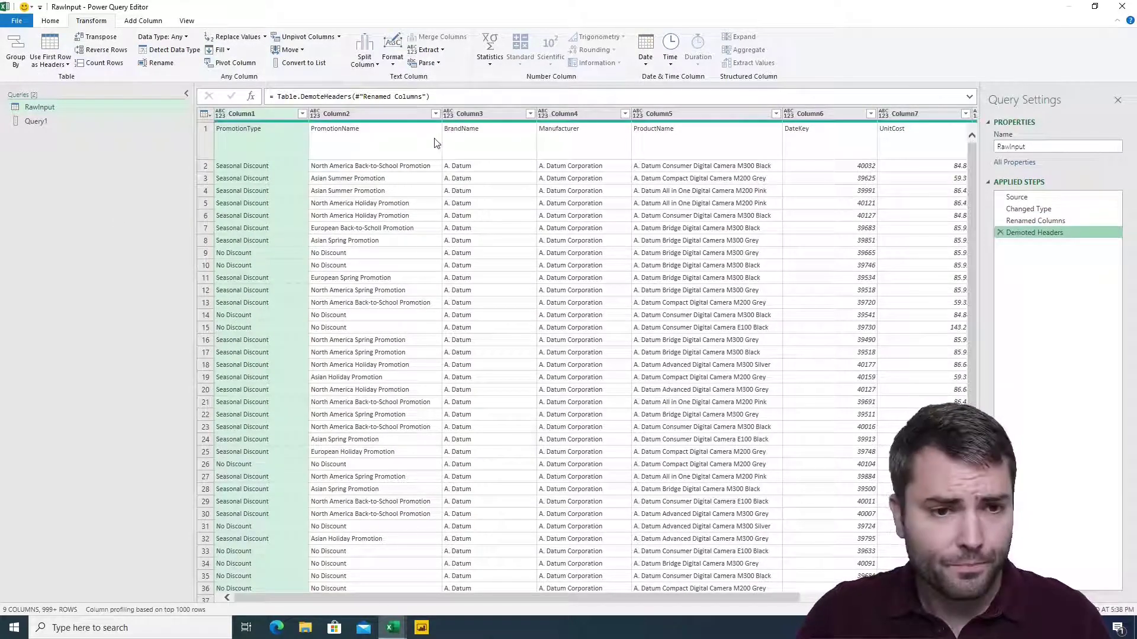
- Append {0} to the Demoted Headers formula to extract the header row as a record, and compare it with the Renamed Columns step
click(451, 94)
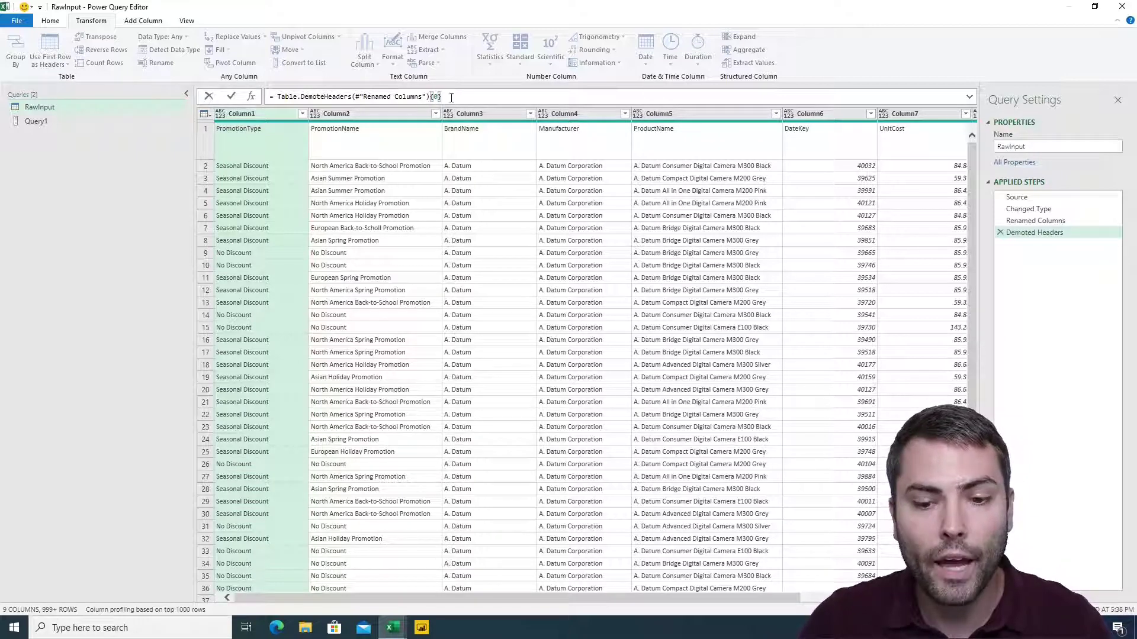
key(Return)
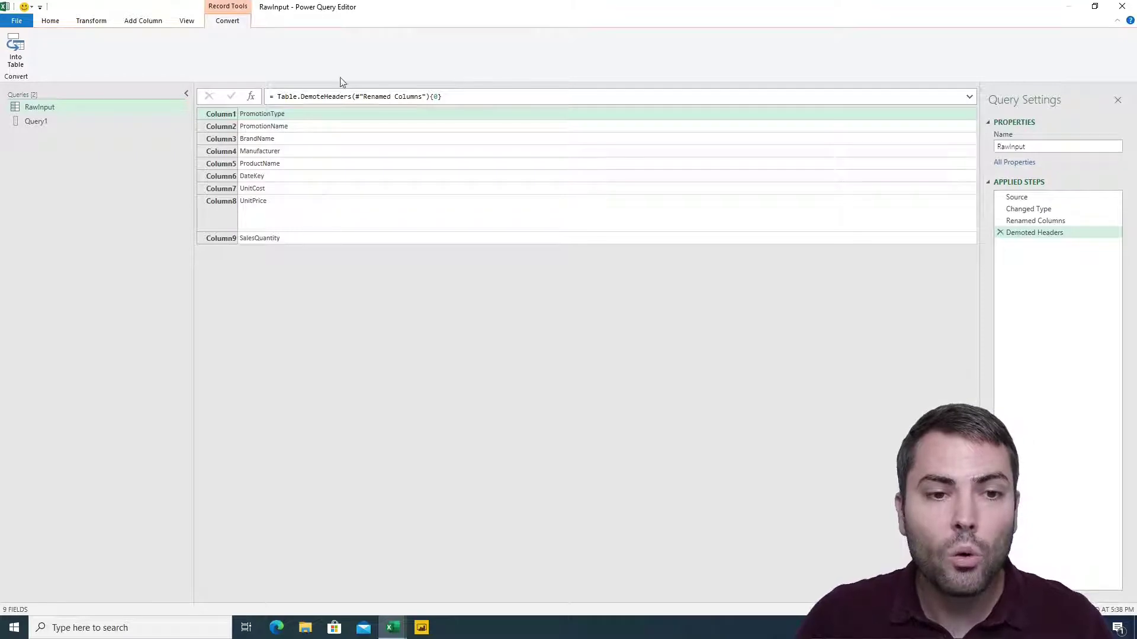
click(1041, 220)
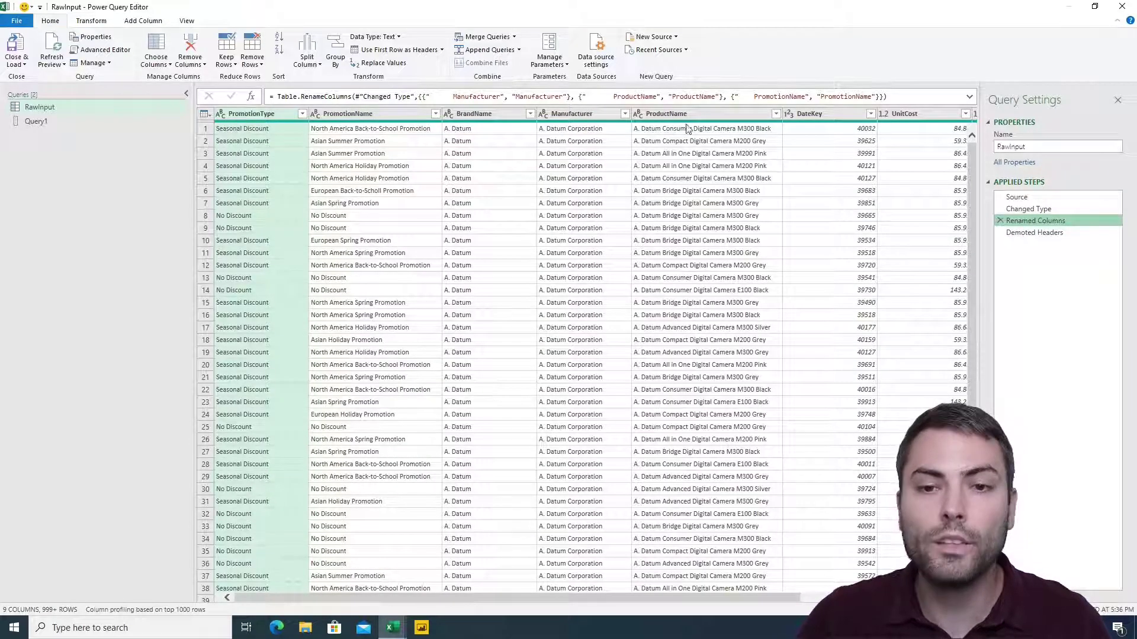
click(1059, 232)
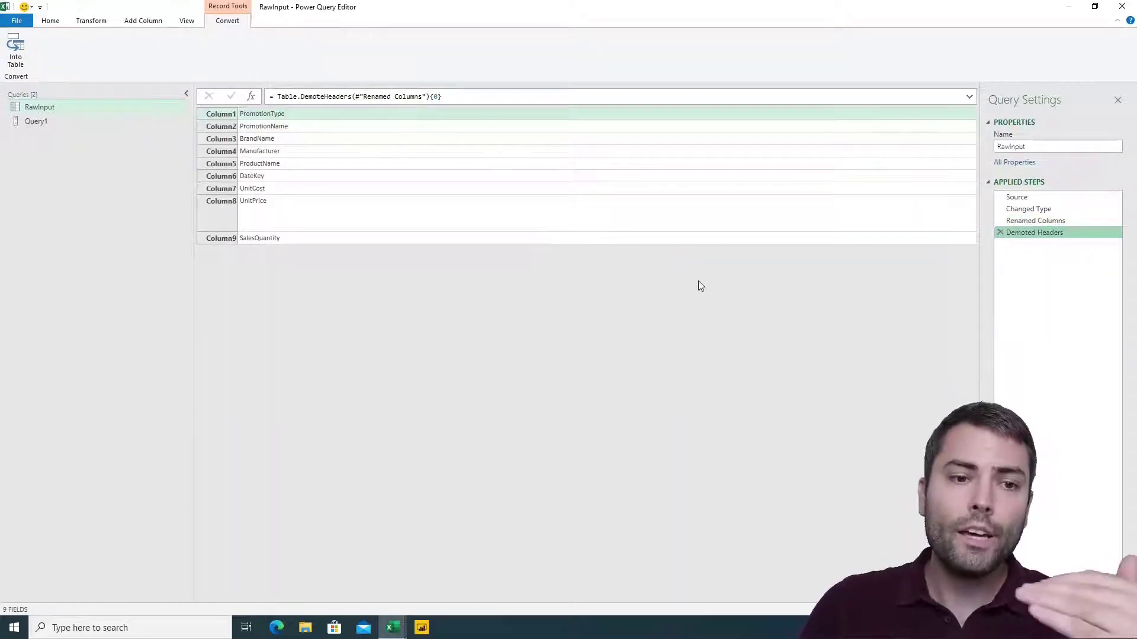
- Convert the header record into a table and duplicate its Value column
click(15, 50)
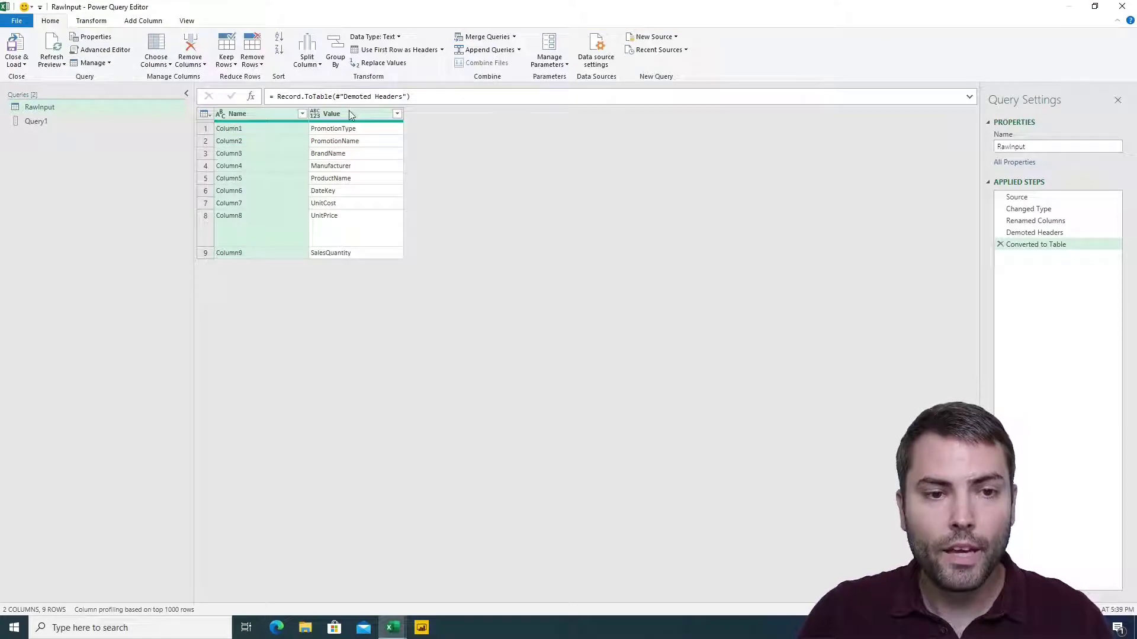
right_click(349, 112)
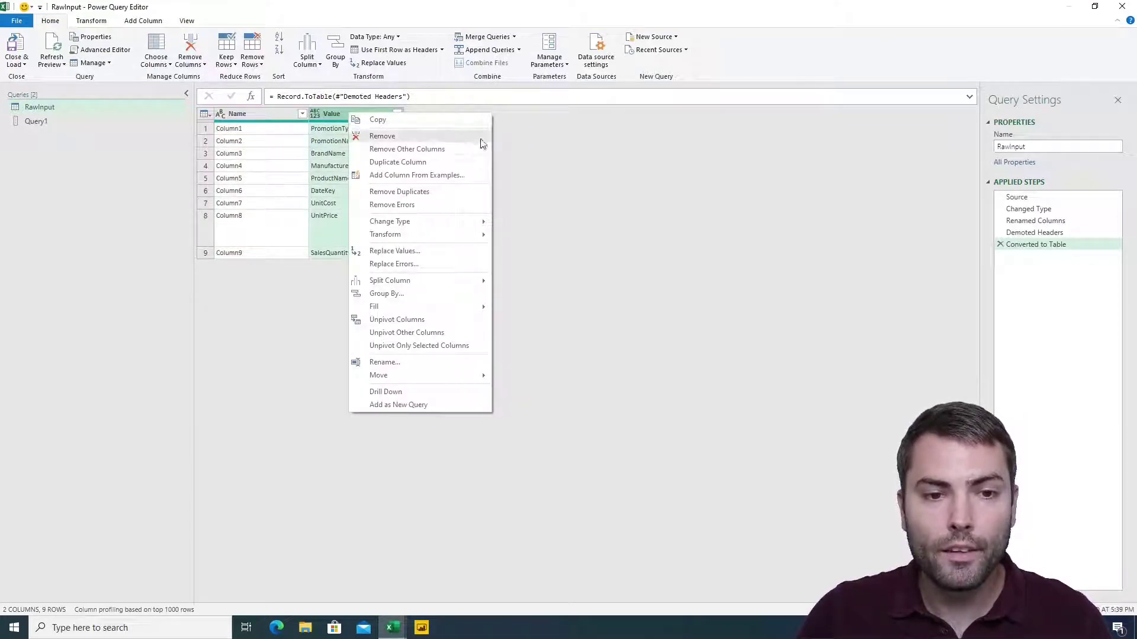
click(397, 162)
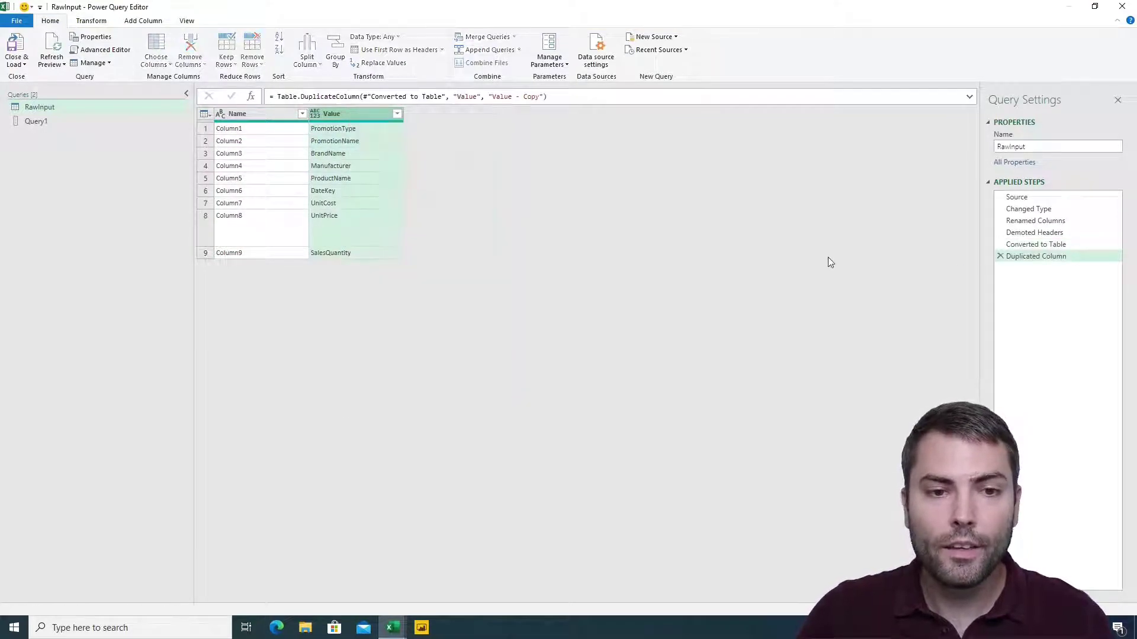
click(349, 117)
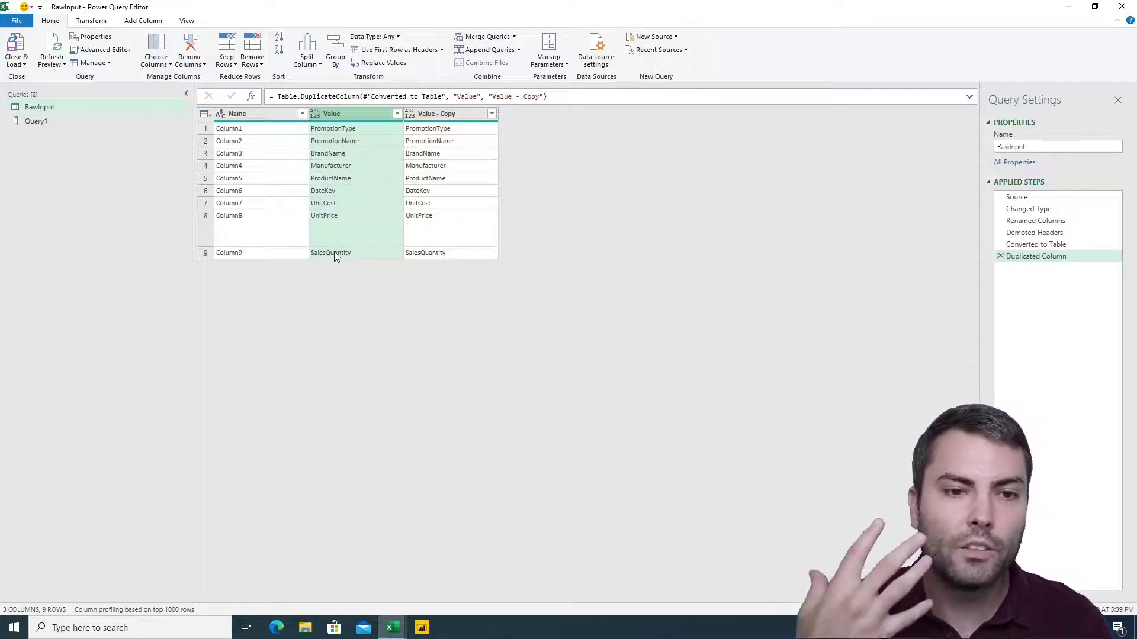
- Apply the Clean text transformation to the Value - Copy column
click(448, 115)
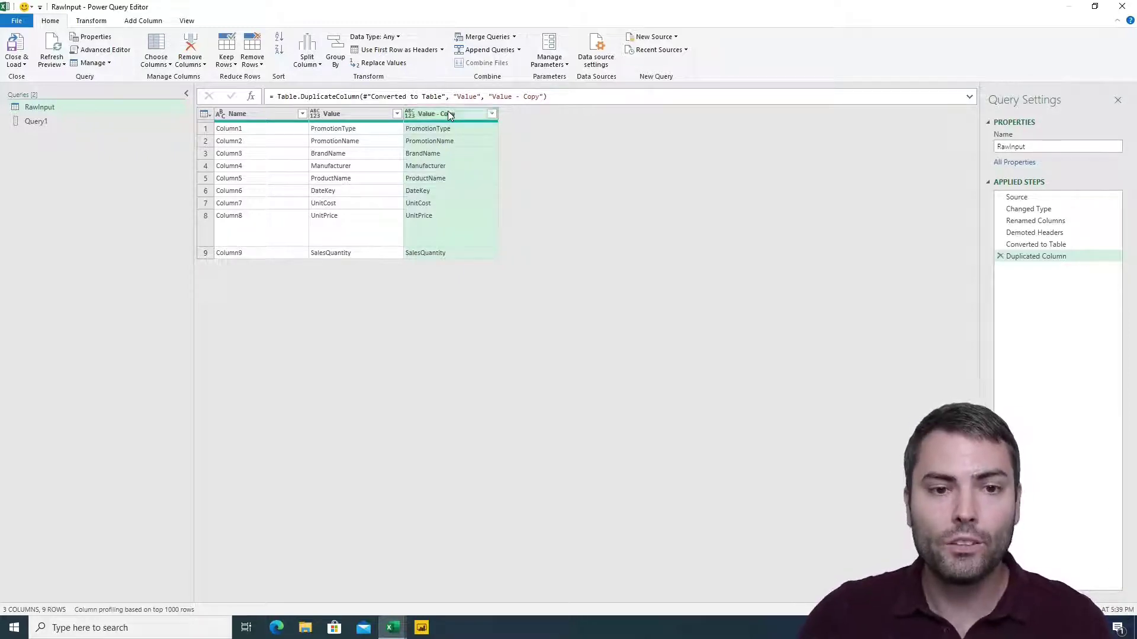
right_click(449, 114)
mouse_move(480, 233)
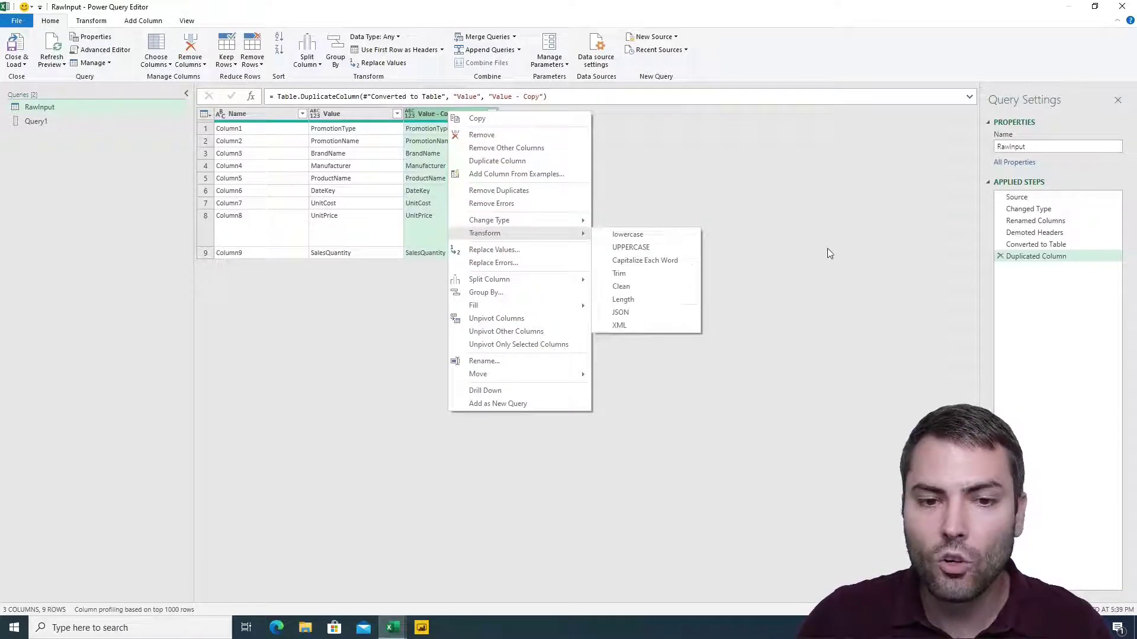
click(629, 287)
right_click(464, 114)
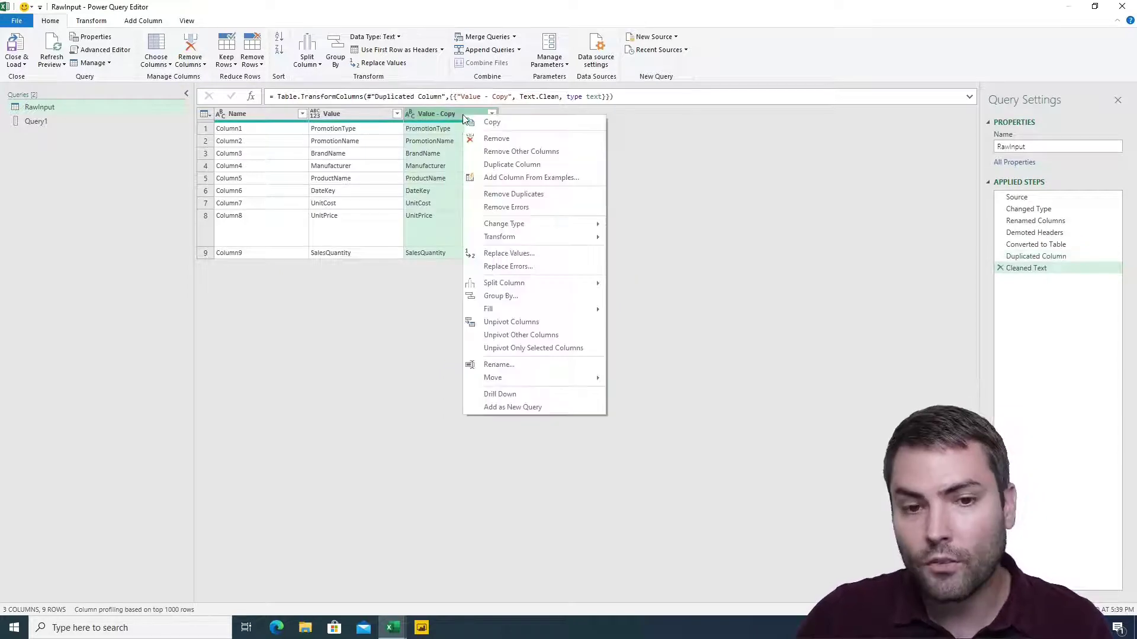
mouse_move(511, 237)
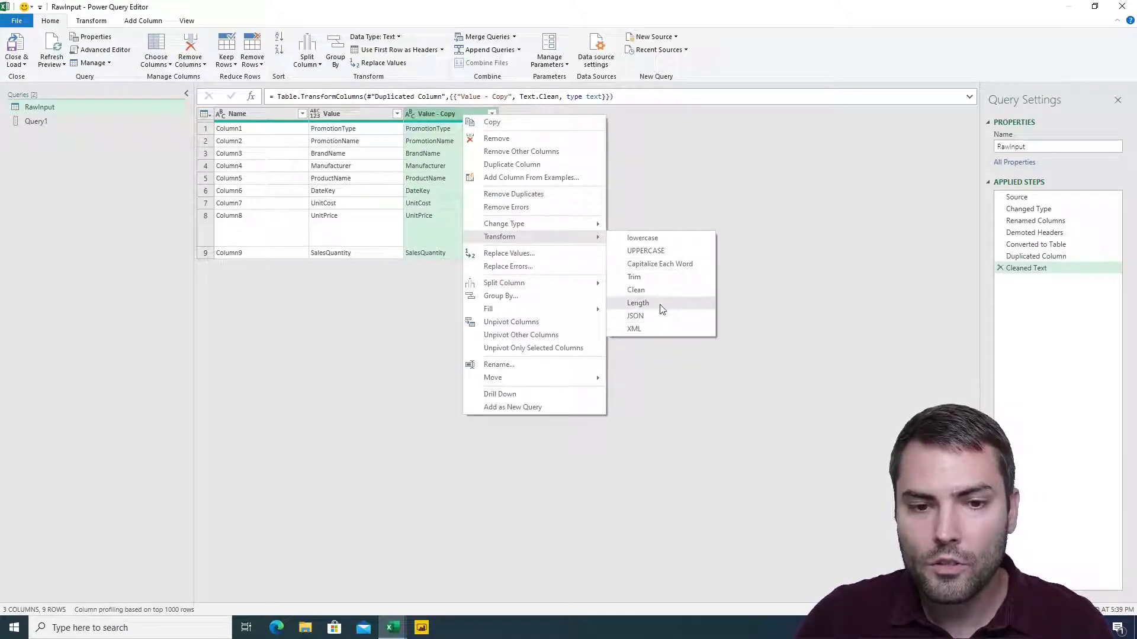
click(662, 307)
click(1000, 281)
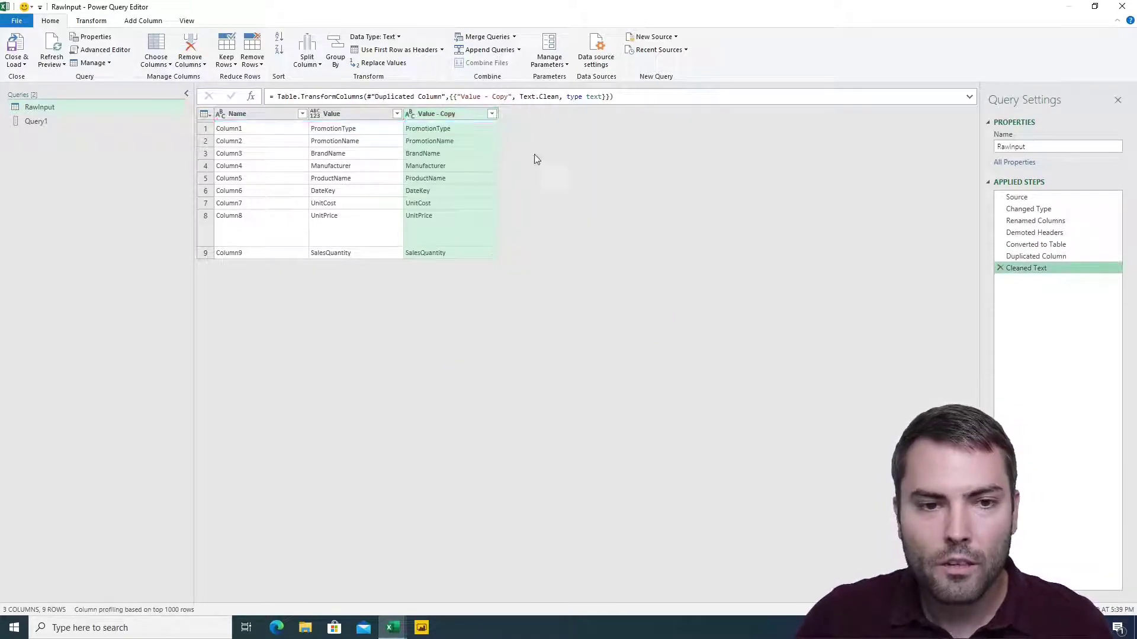
- Trim the text in the Value - Copy column and convert it to uppercase
right_click(457, 113)
mouse_move(486, 236)
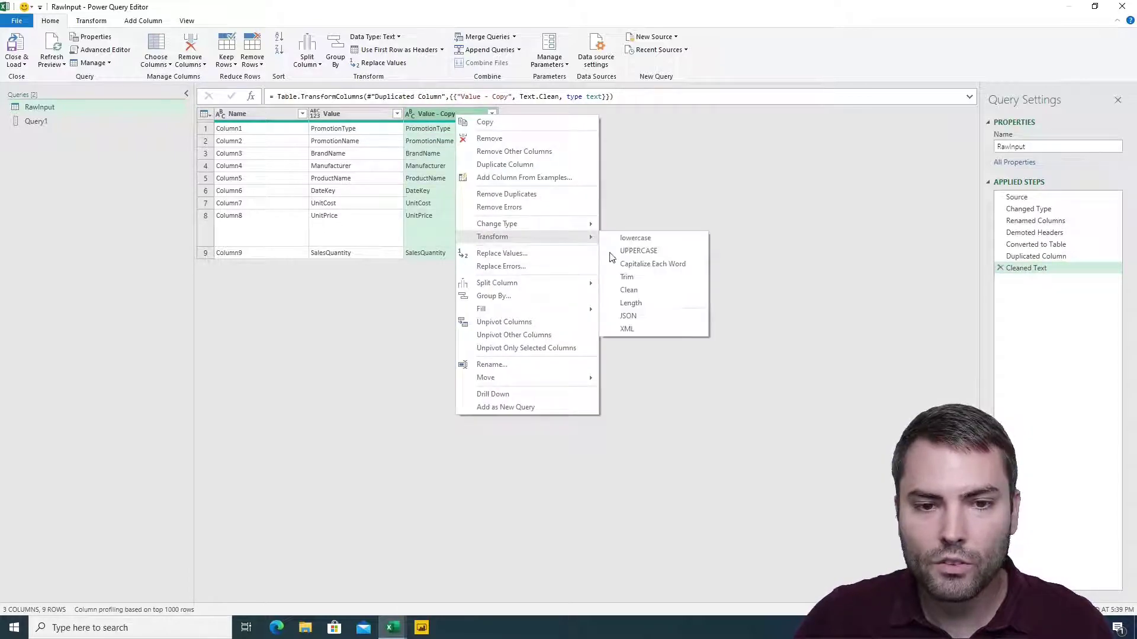
click(644, 282)
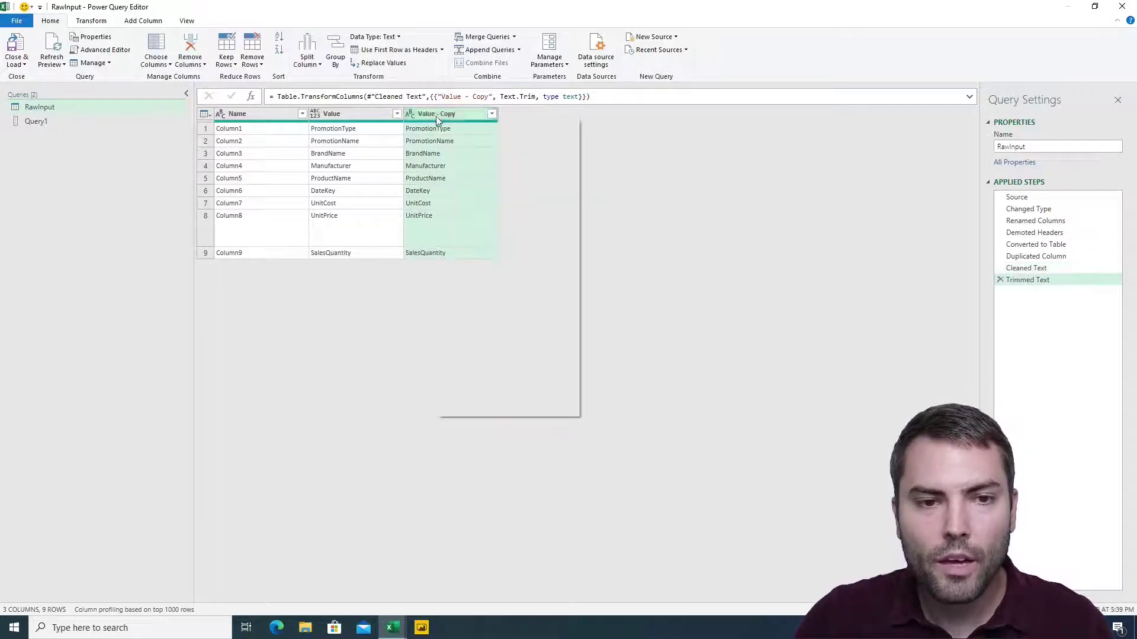
right_click(436, 116)
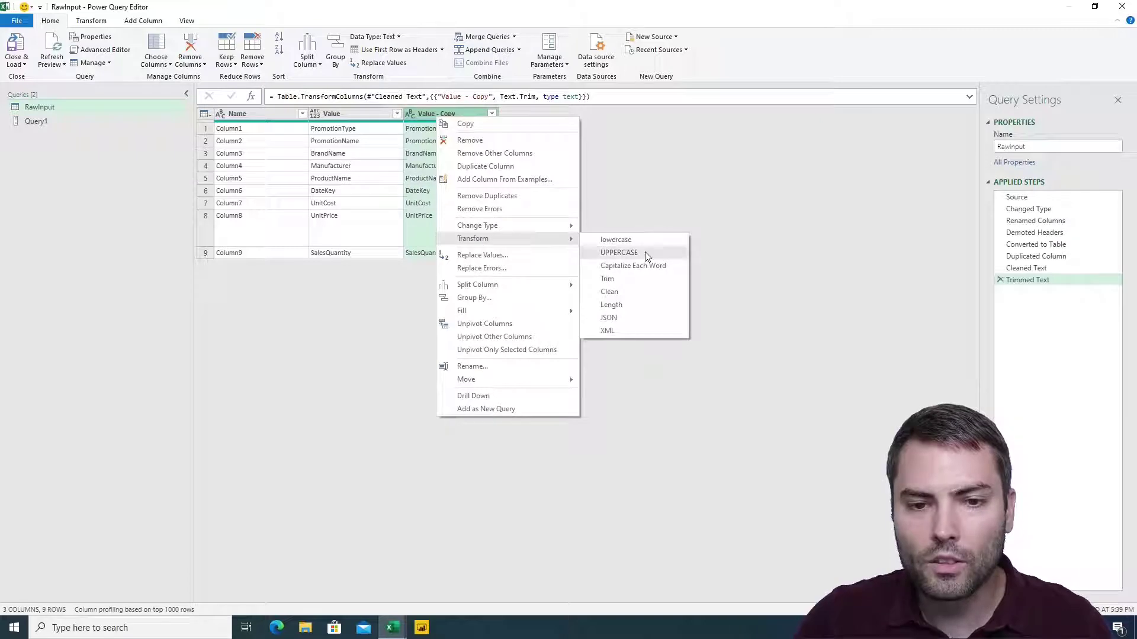
click(644, 251)
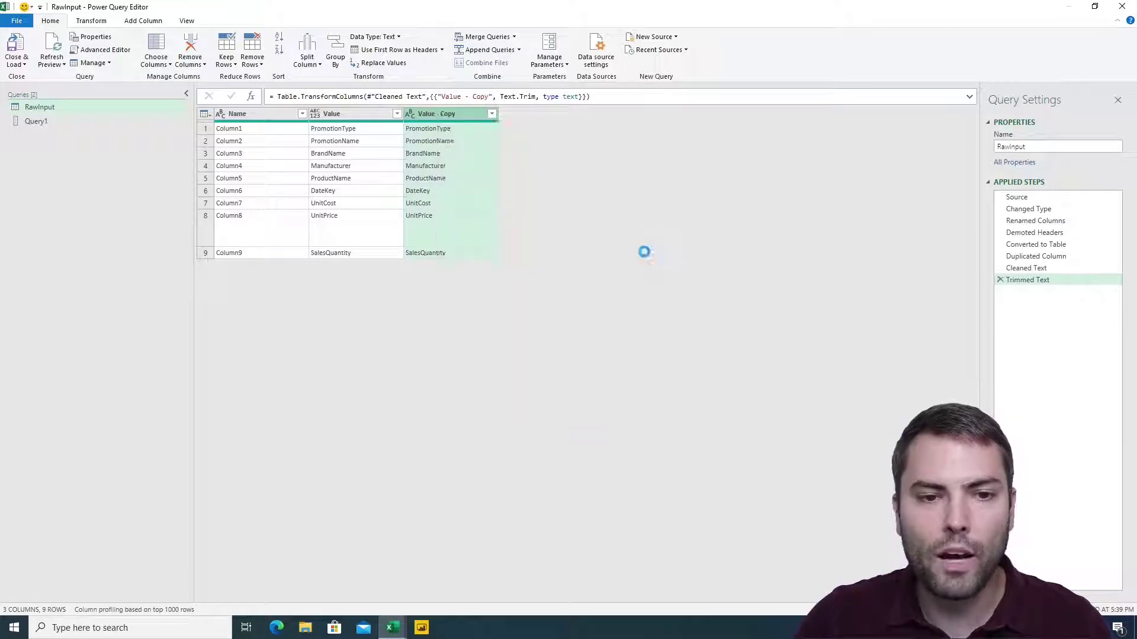
- Rename the Value column as OldName and the Value - Copy column as NewName
double_click(365, 114)
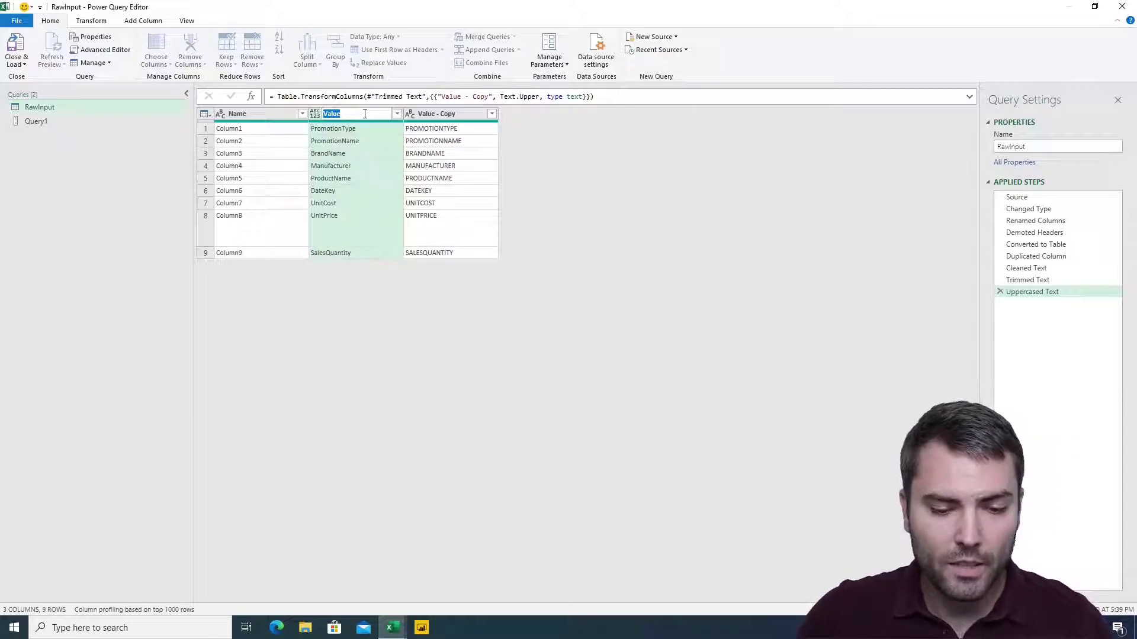
text(OldName)
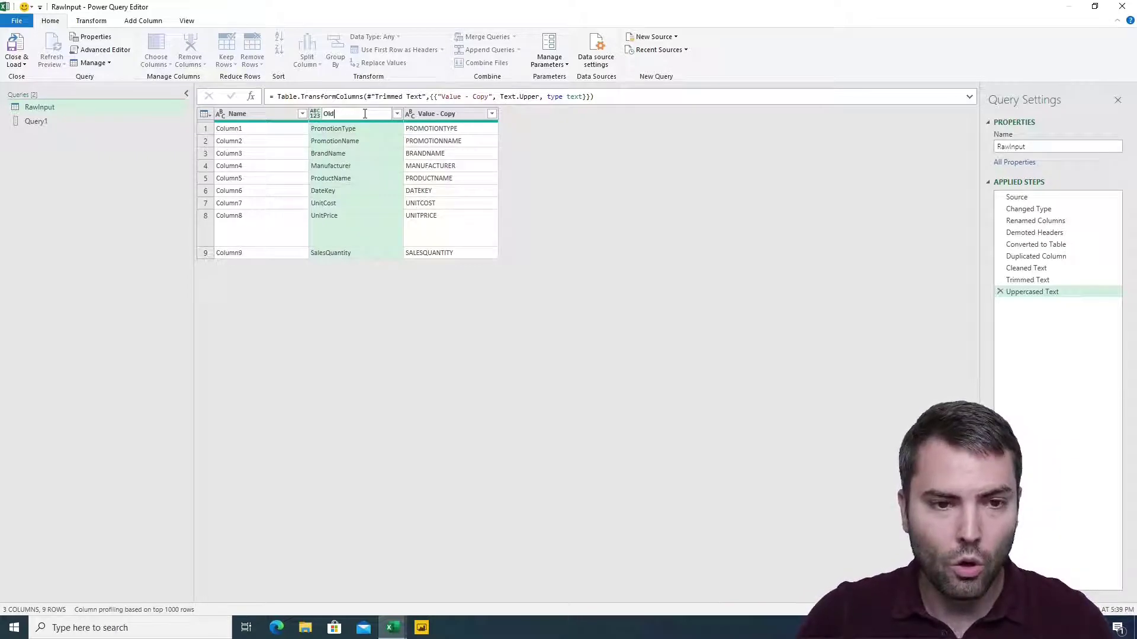
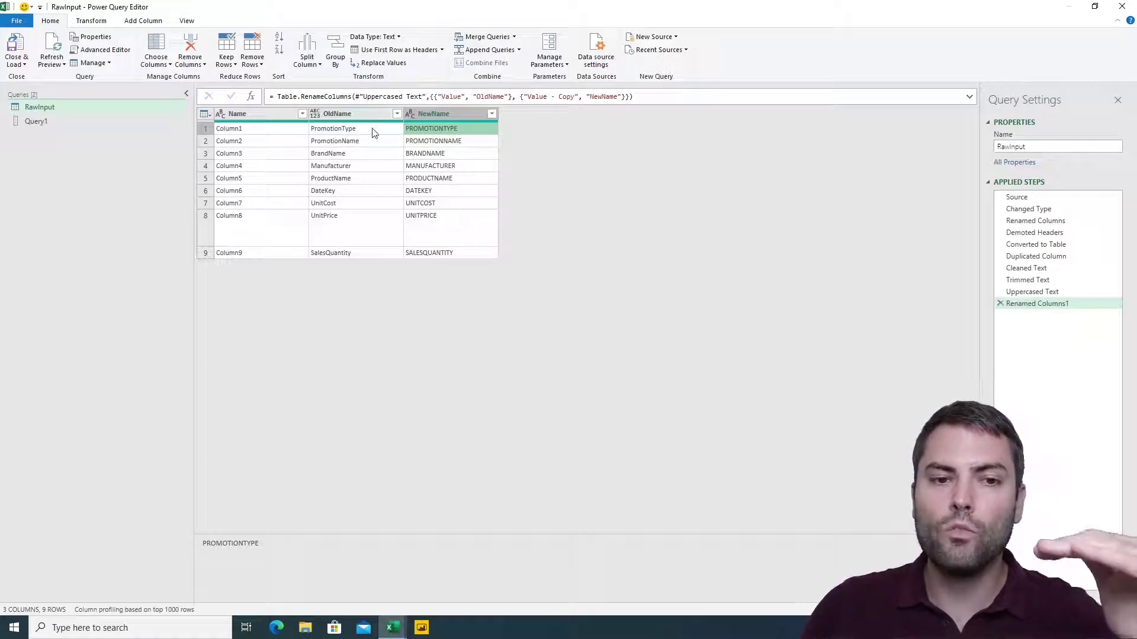
- Compare the OldName values in RawInput with the structure of the nested lists in Query1
key(Left)
key(Down)
key(Down)
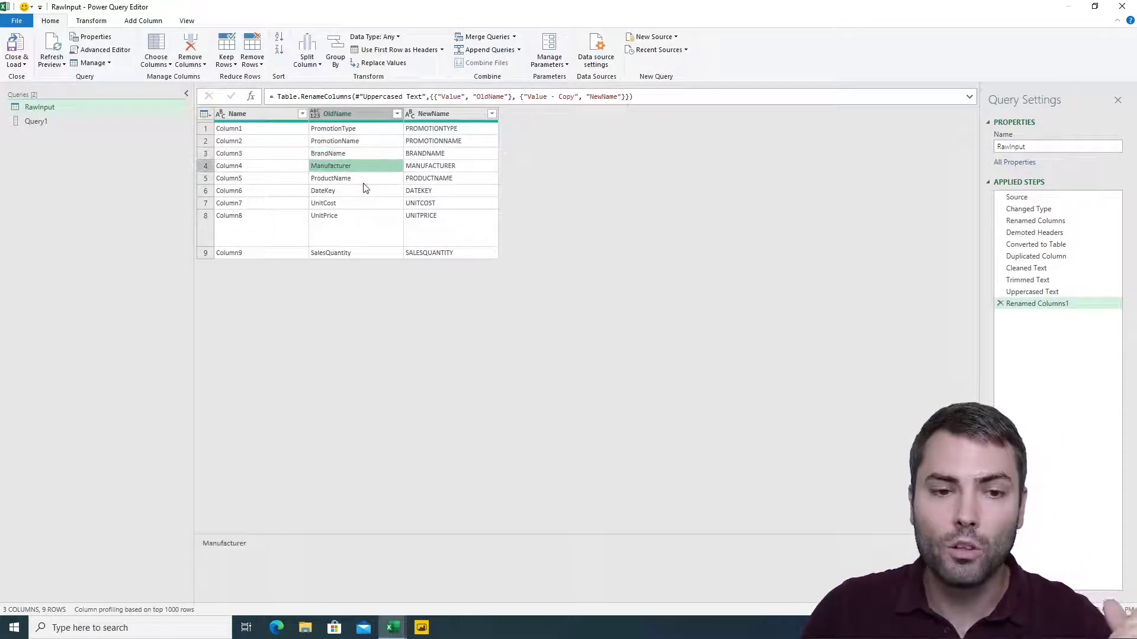
click(53, 121)
click(243, 127)
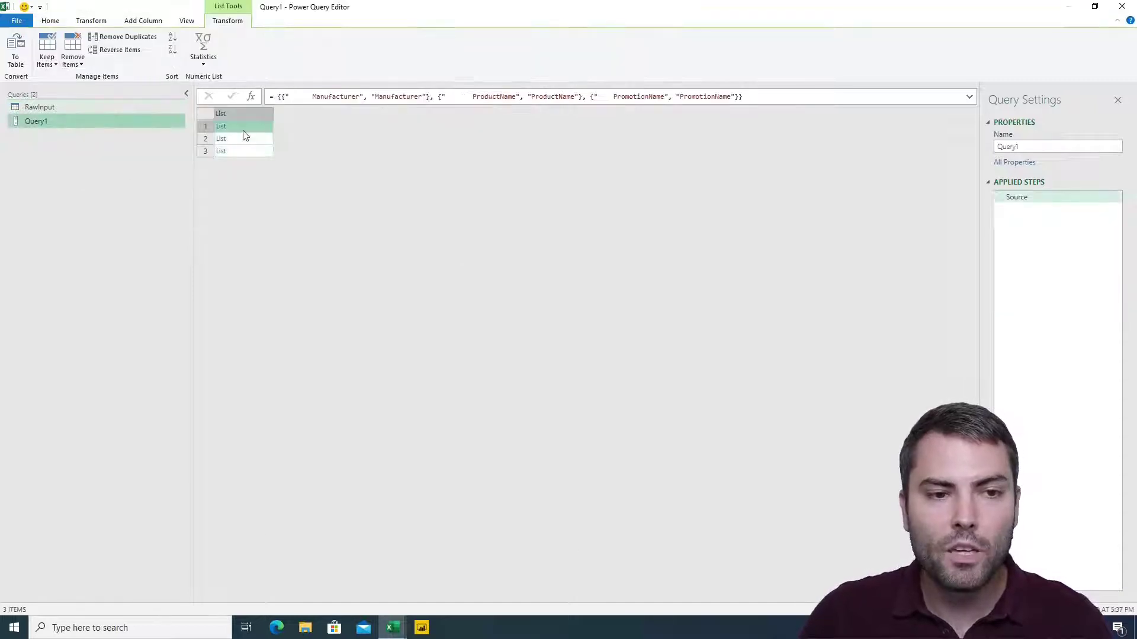
click(244, 151)
click(246, 136)
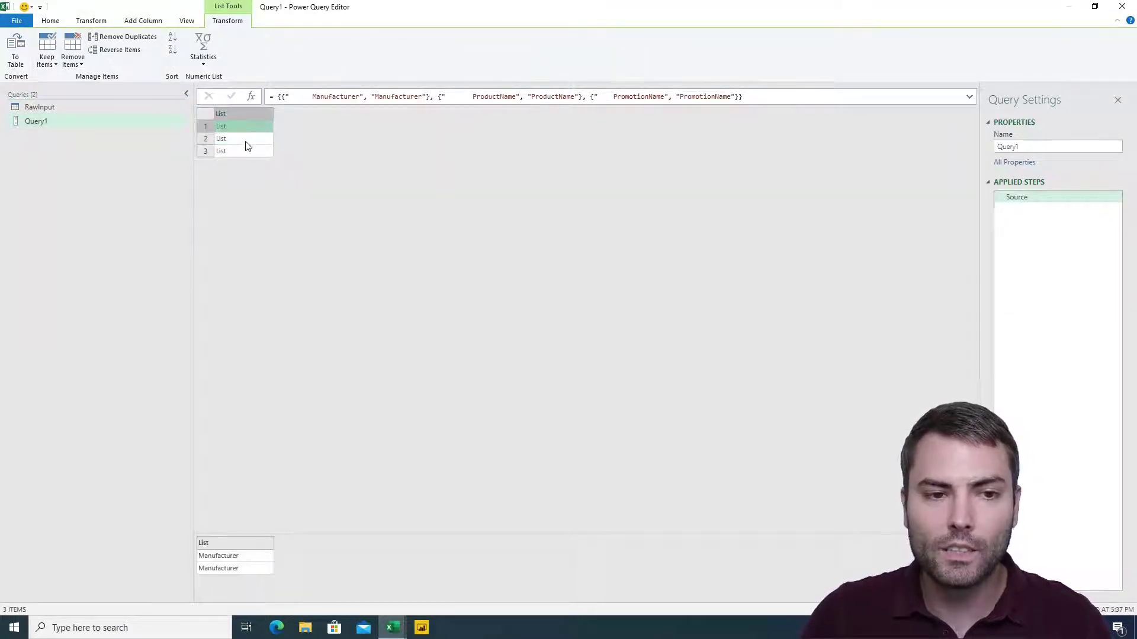
click(41, 107)
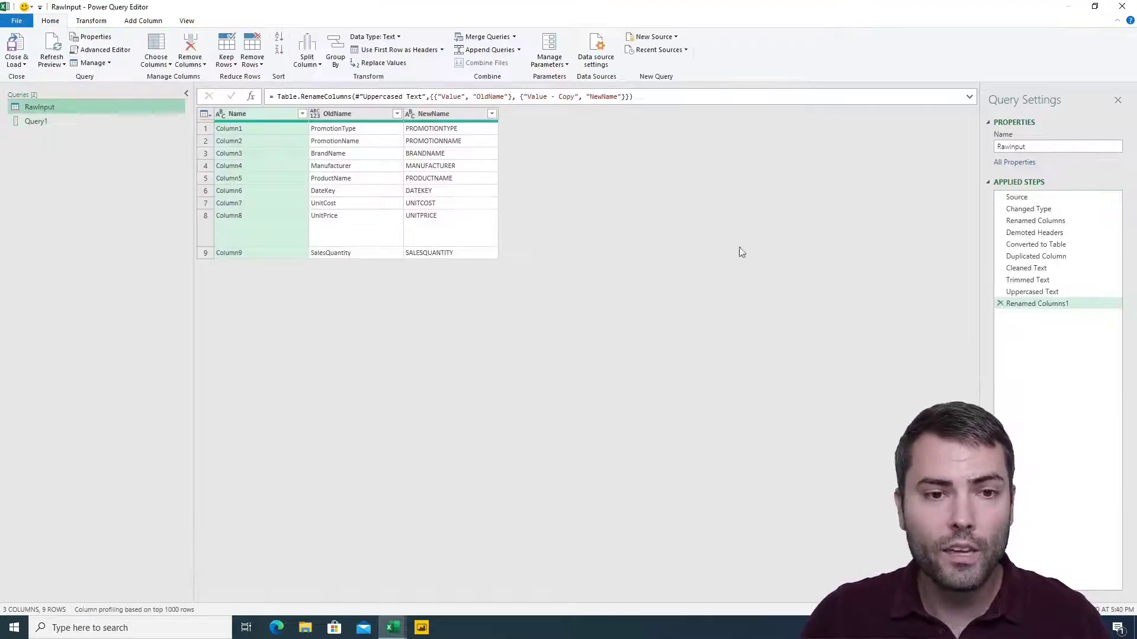
- Add a custom column named NestedLists to RawInput with the formula {[OldName],[NewName]}
click(143, 22)
click(60, 52)
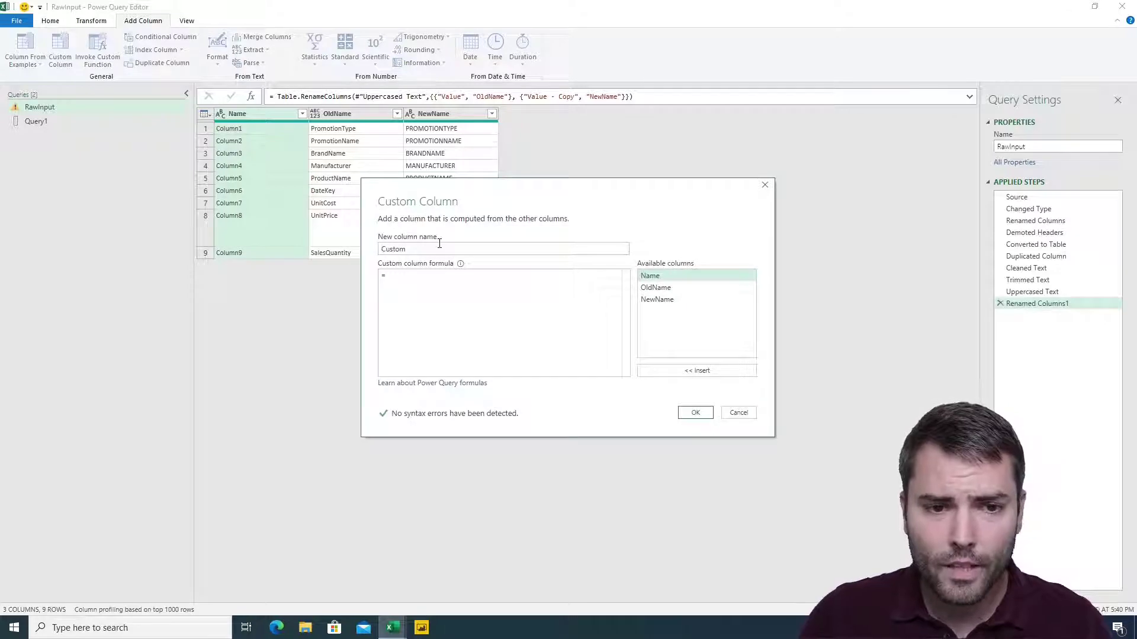
text(Nested)
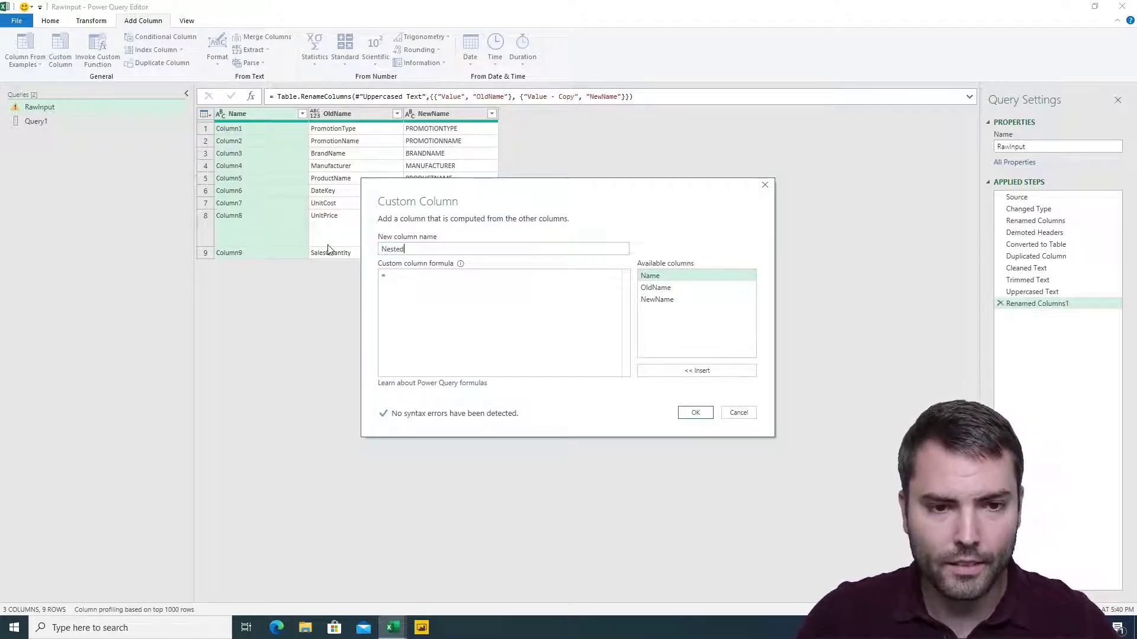
text(Lists)
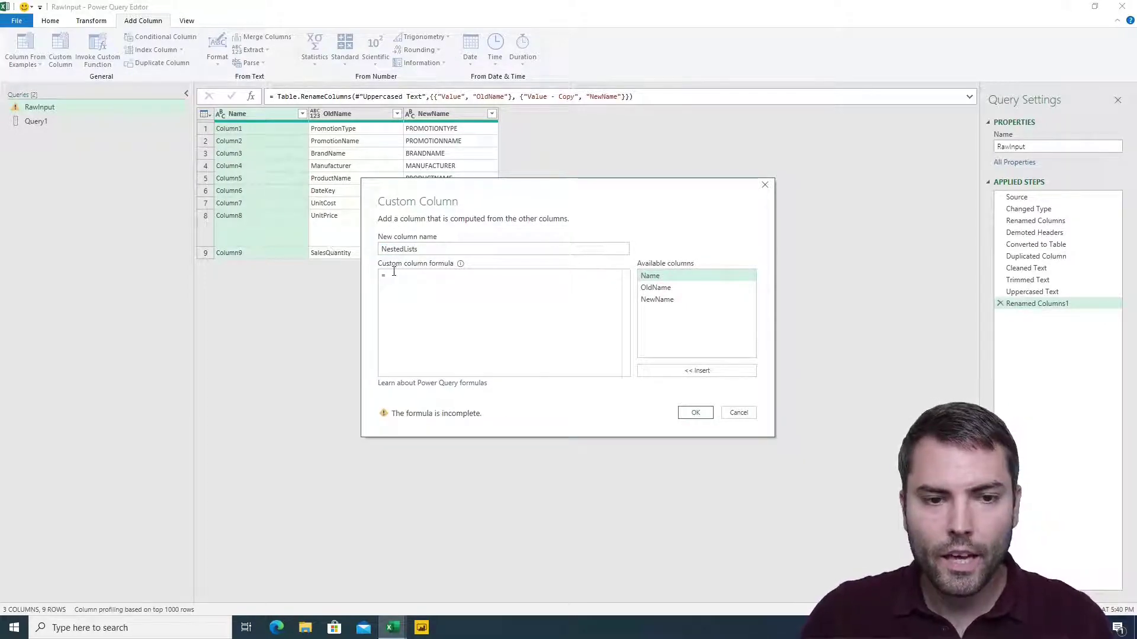
text({)
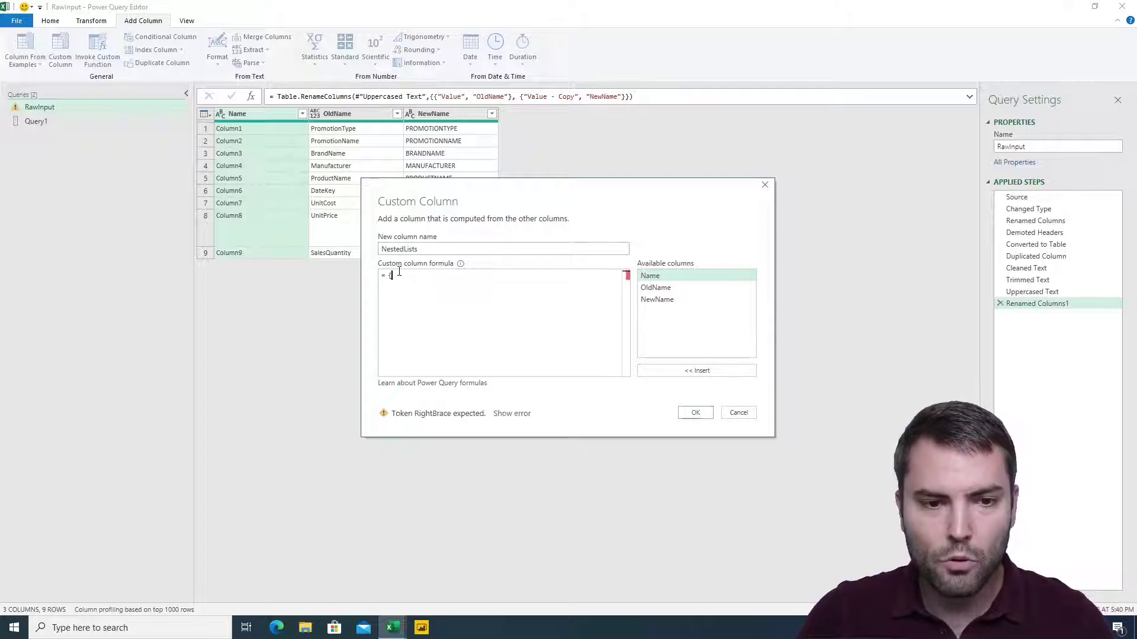
double_click(654, 288)
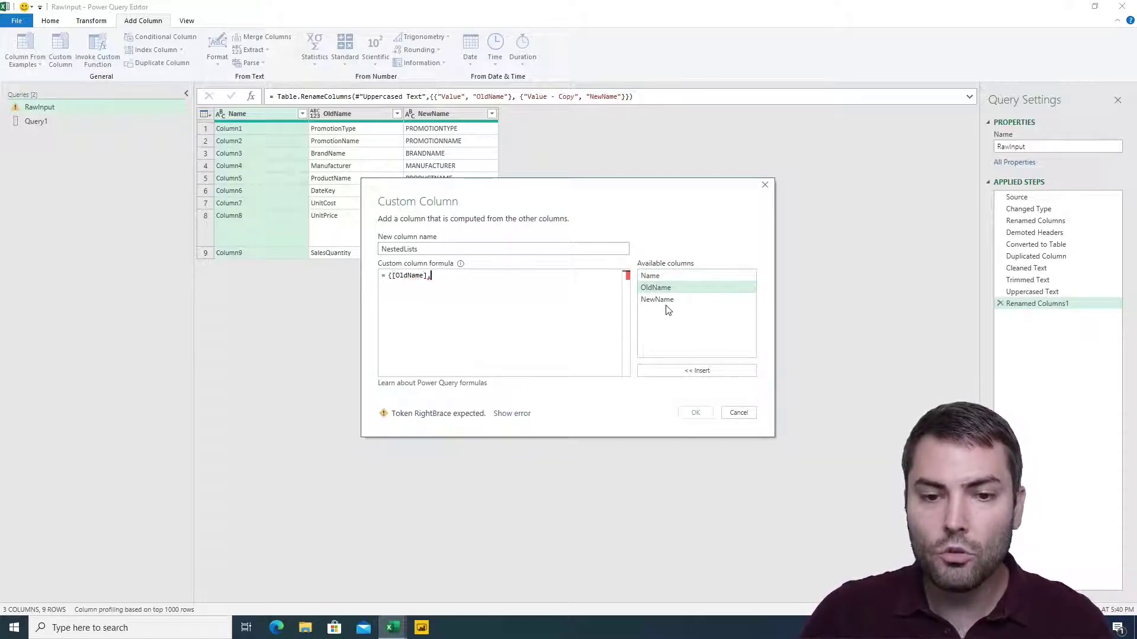
double_click(669, 303)
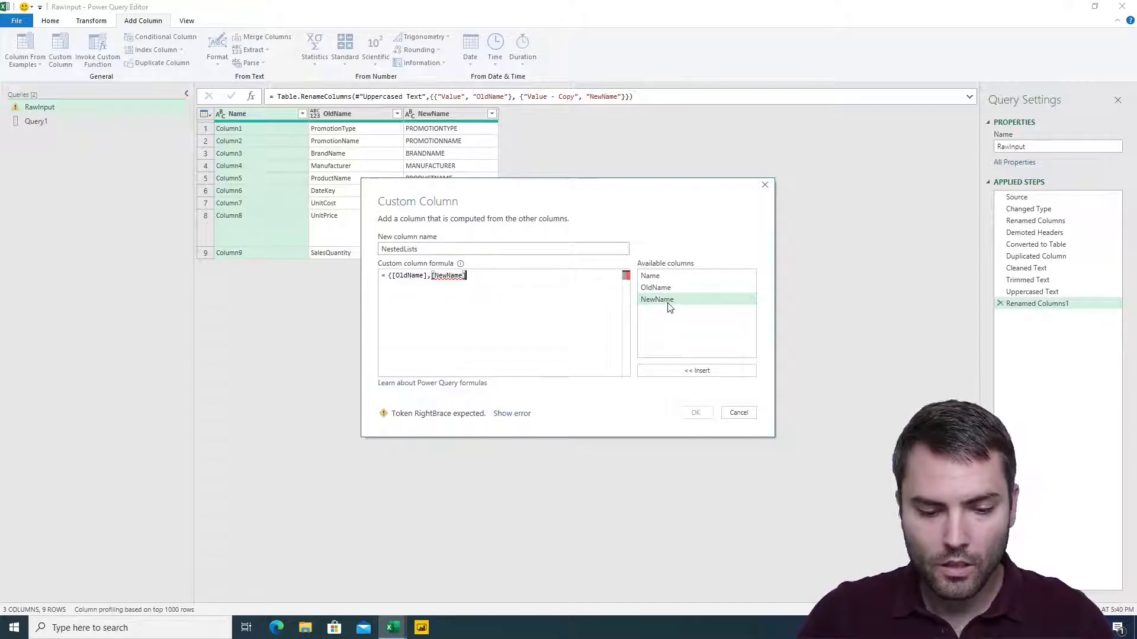
text(})
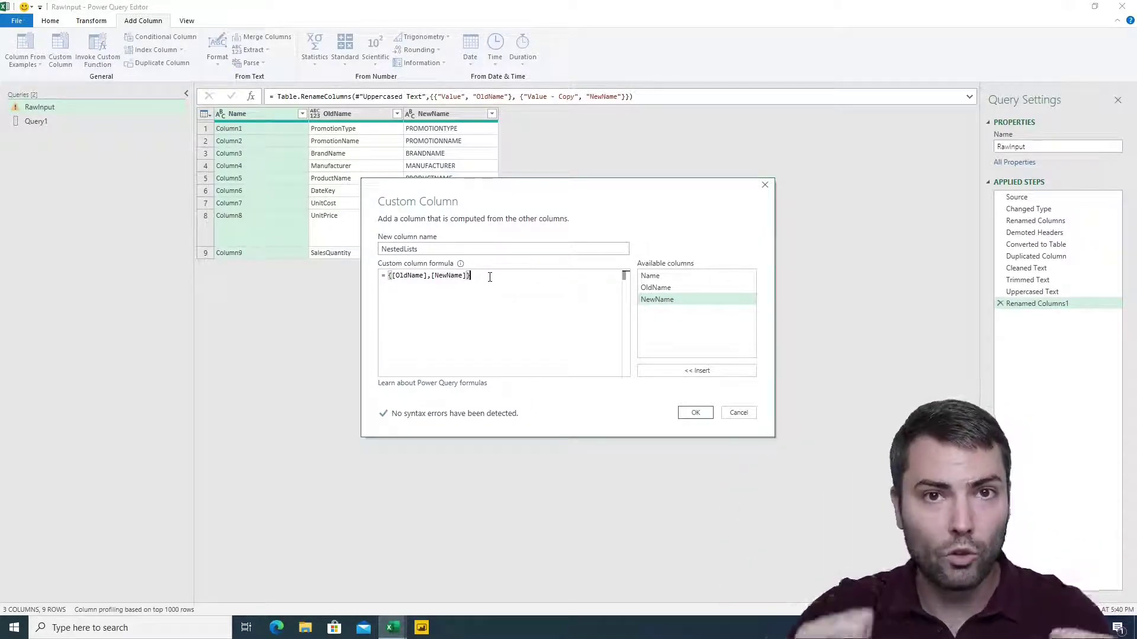
click(391, 276)
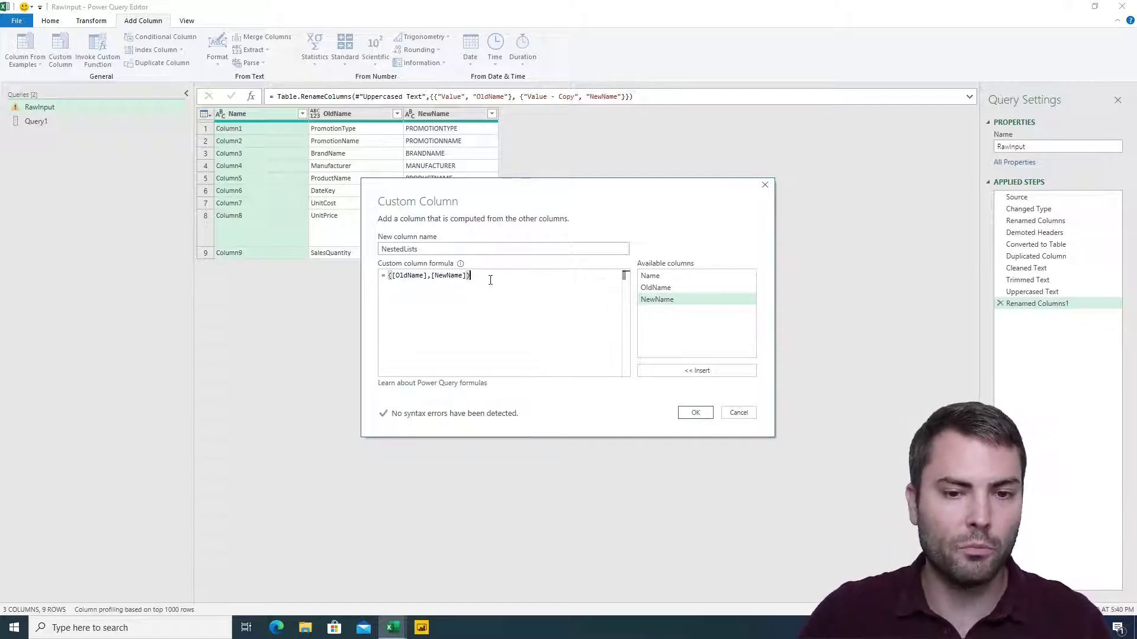
click(696, 413)
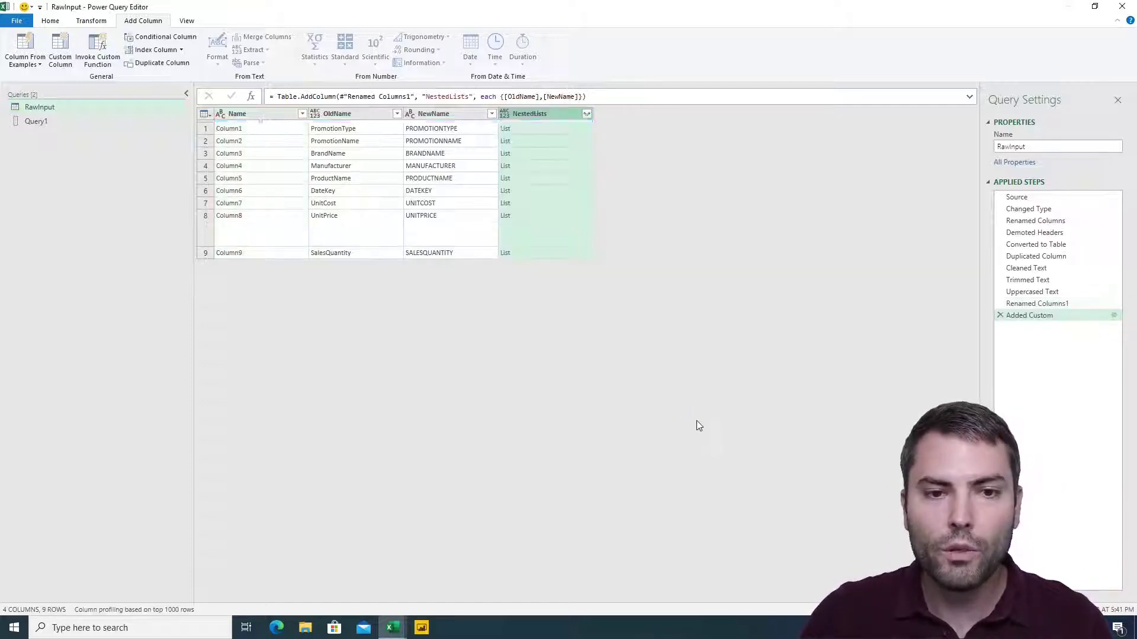
- Preview the contents of individual lists in the NestedLists column, including the first and third rows
click(550, 142)
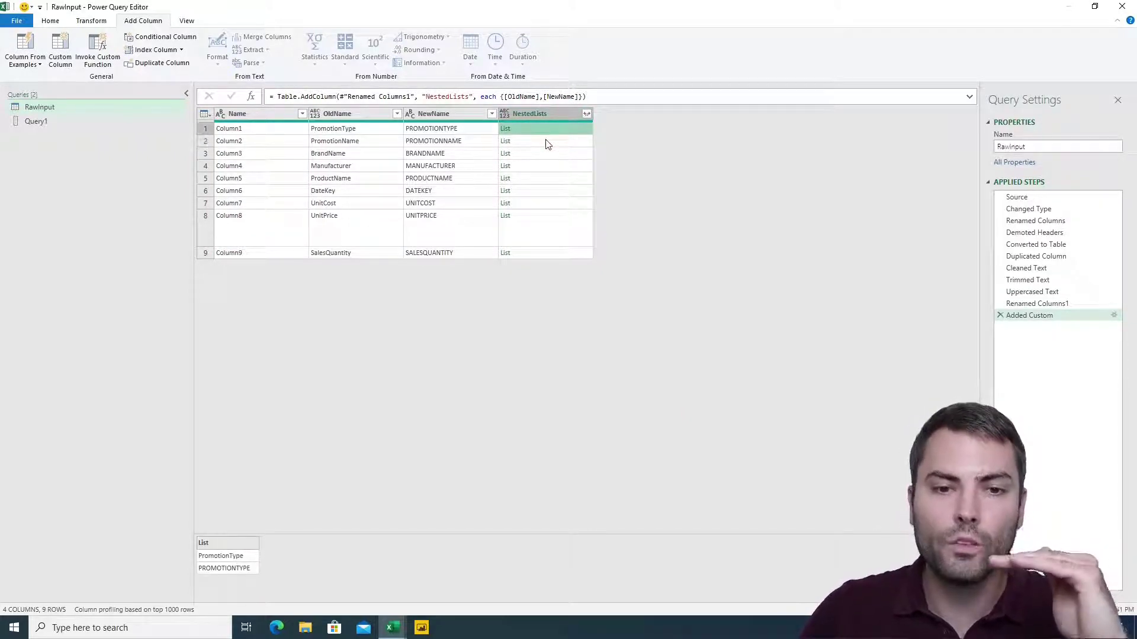
click(557, 128)
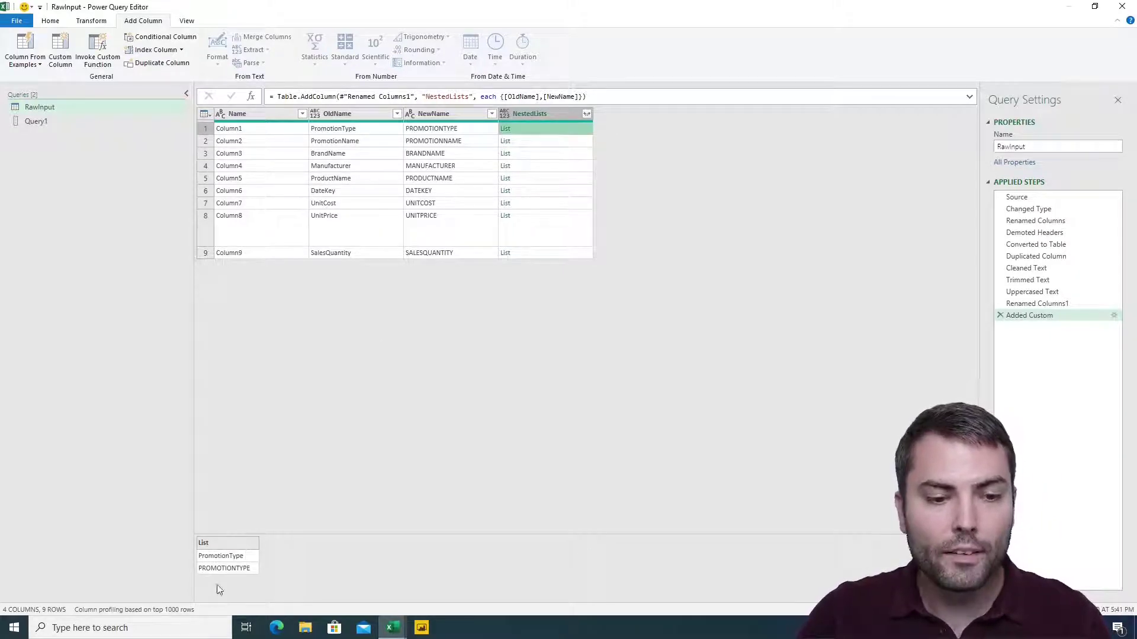
click(549, 153)
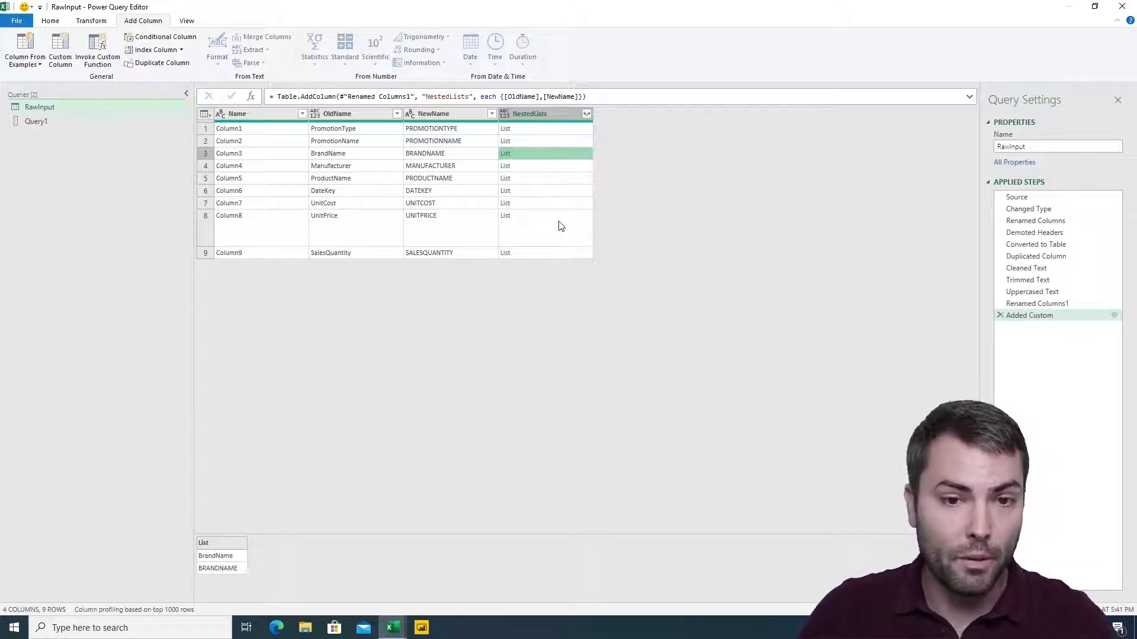
click(557, 110)
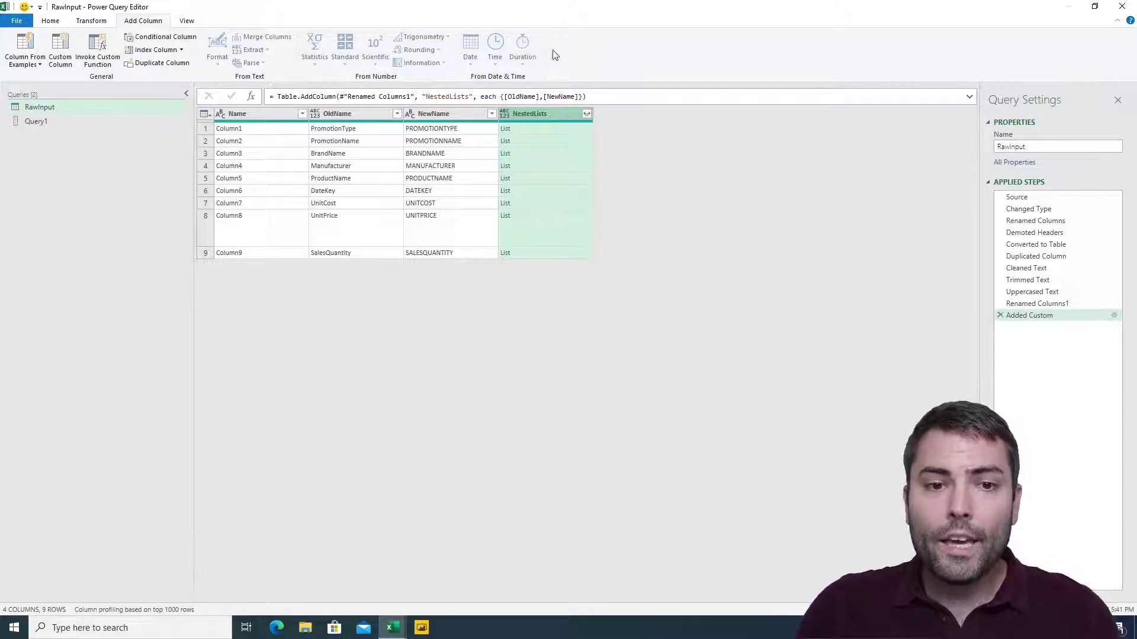
- Examine each argument of the Added Custom step's Table.AddColumn formula, including the source step, column name and each expression
drag(588, 97, 265, 104)
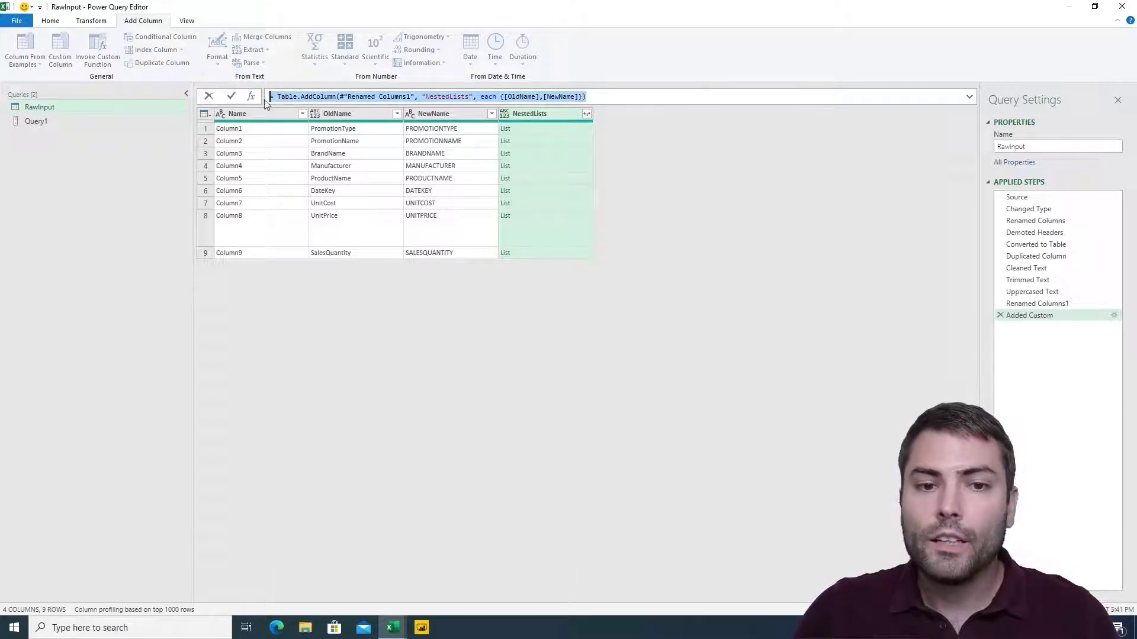
click(669, 96)
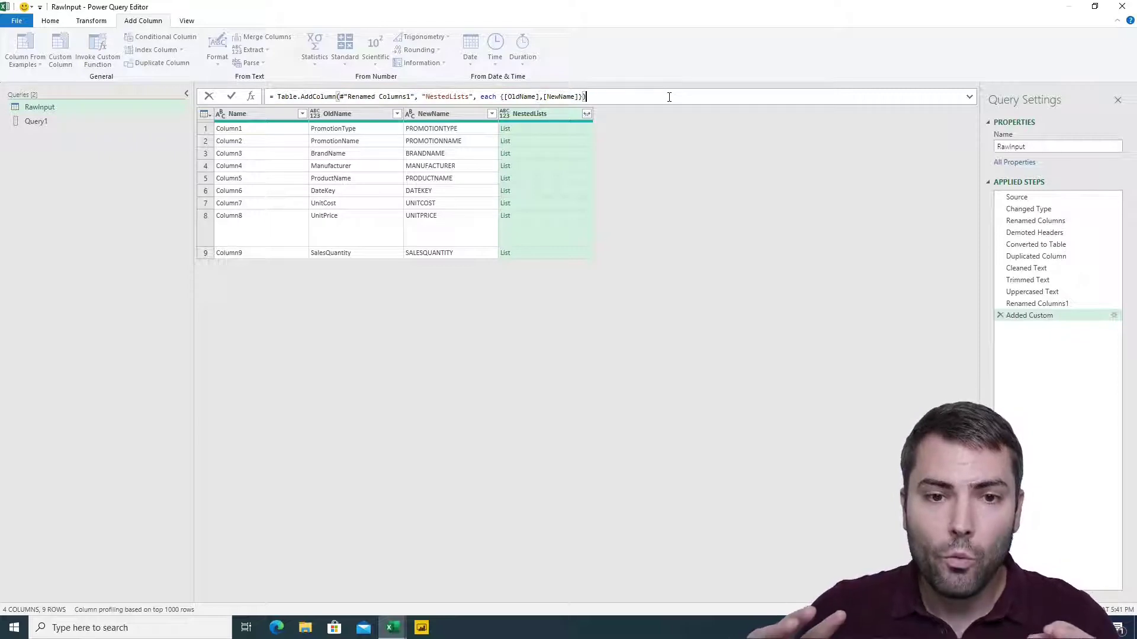
double_click(485, 97)
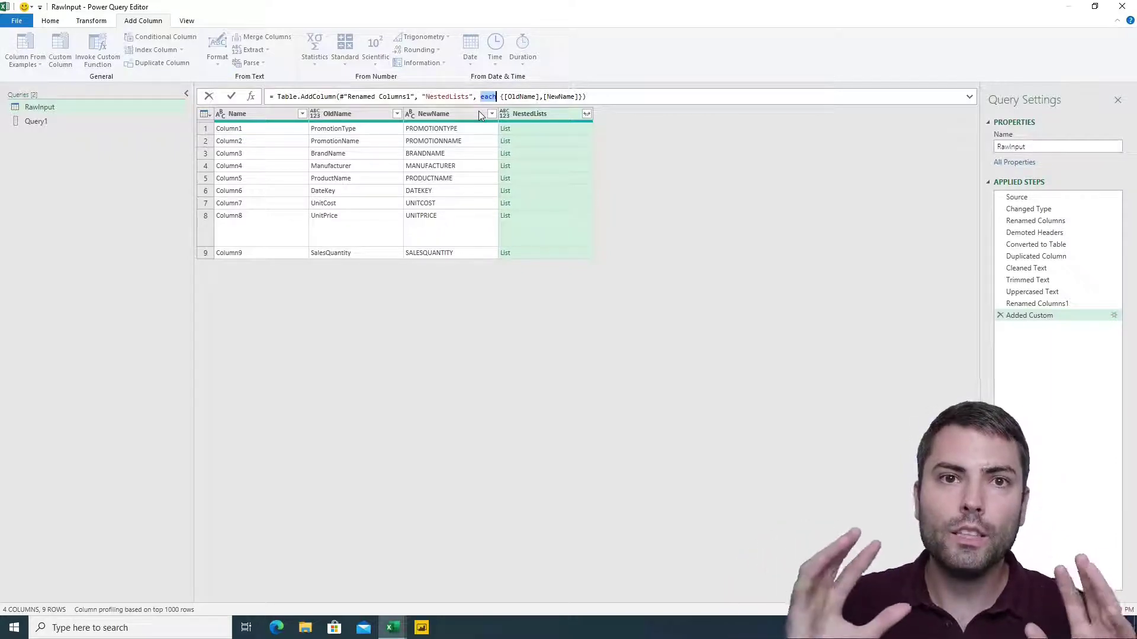
click(553, 133)
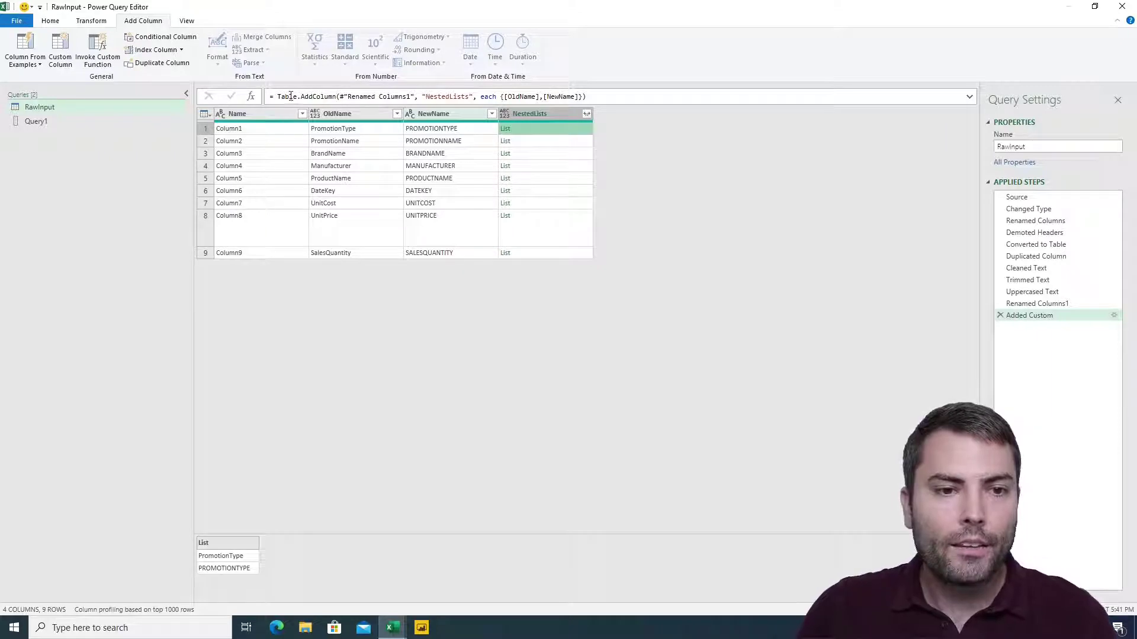
drag(278, 97, 341, 96)
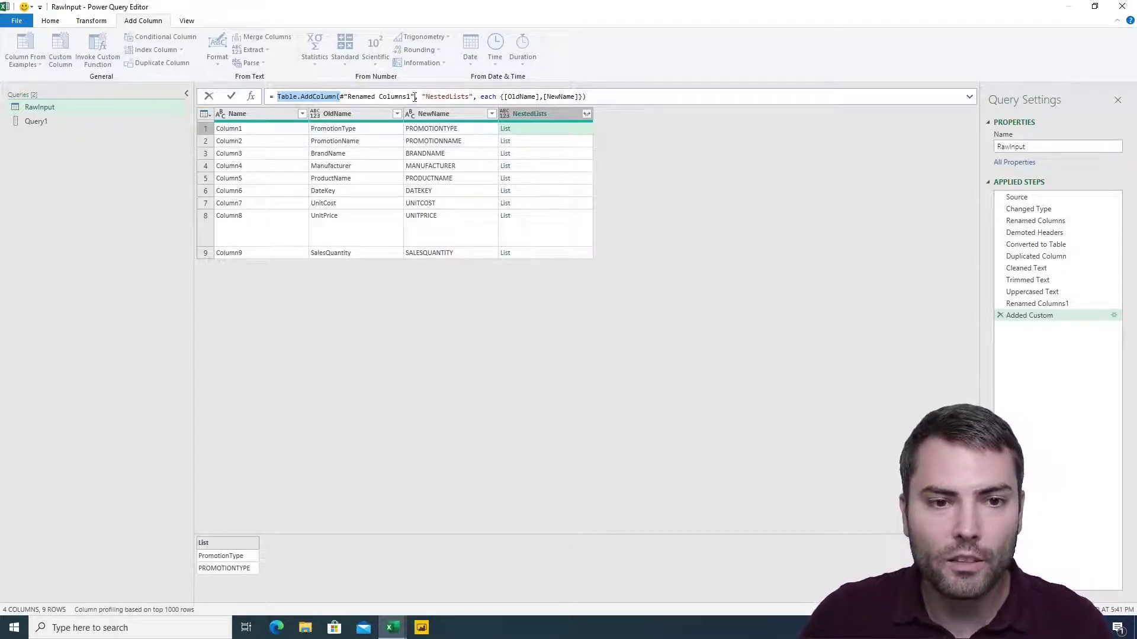
drag(415, 97, 336, 97)
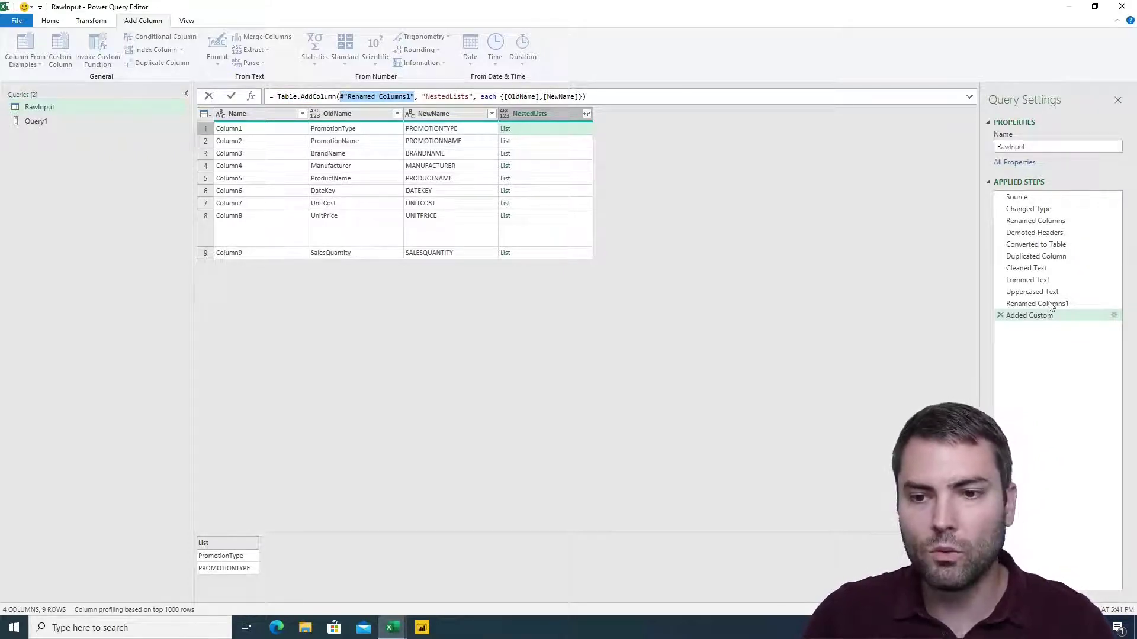
double_click(458, 97)
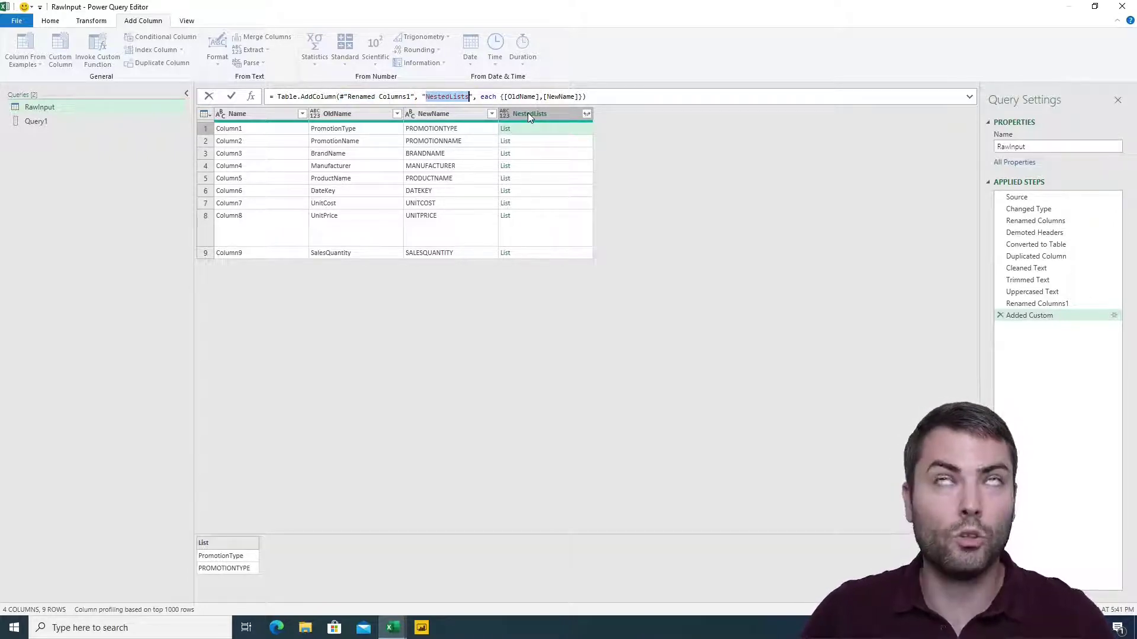
double_click(489, 96)
click(481, 97)
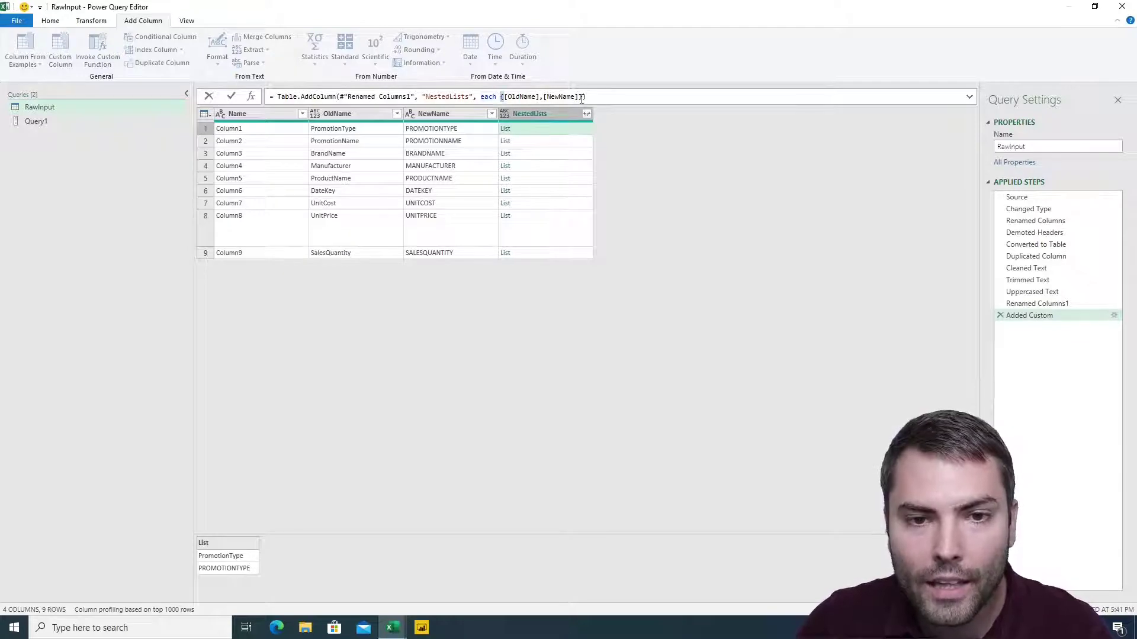
mouse_move(582, 98)
mouse_down()
mouse_move(502, 98)
mouse_move(579, 97)
mouse_up()
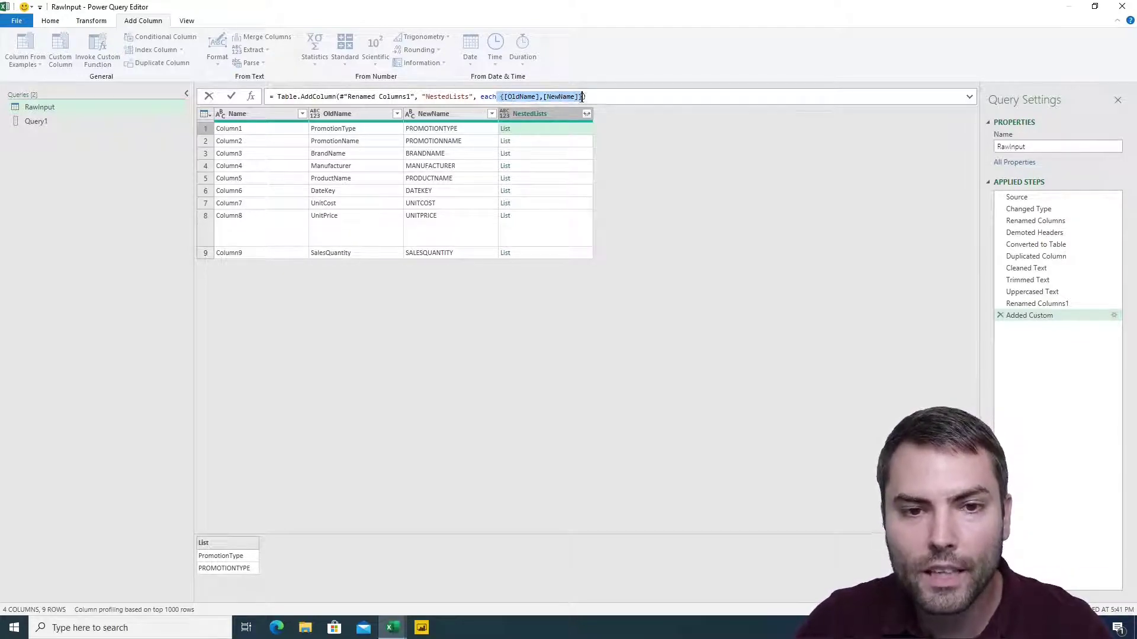
click(505, 97)
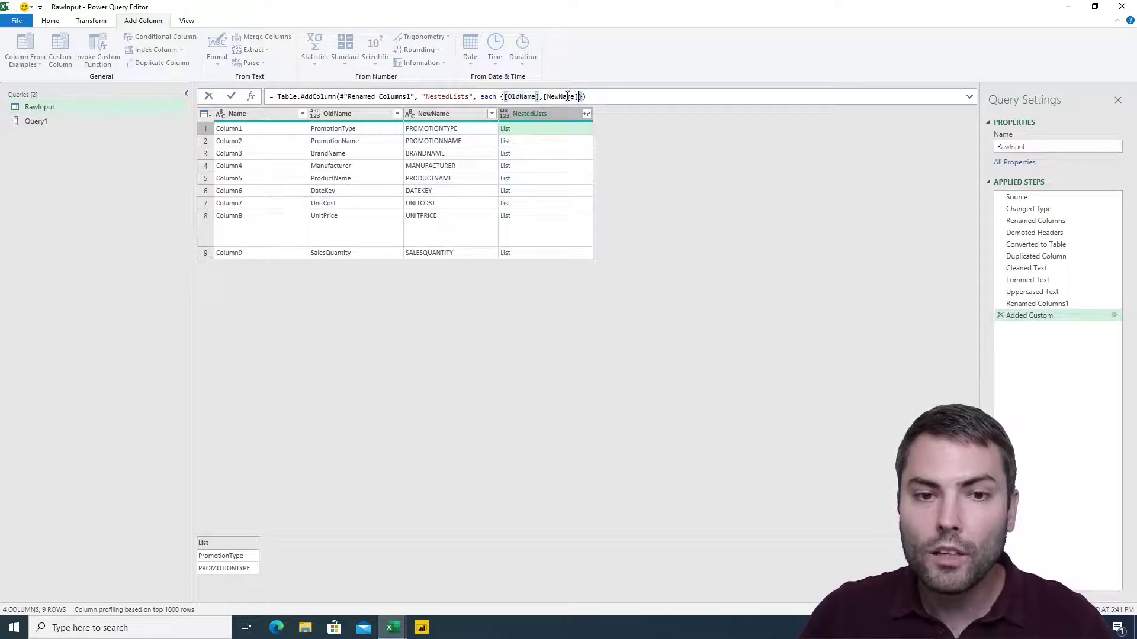
drag(568, 96, 495, 96)
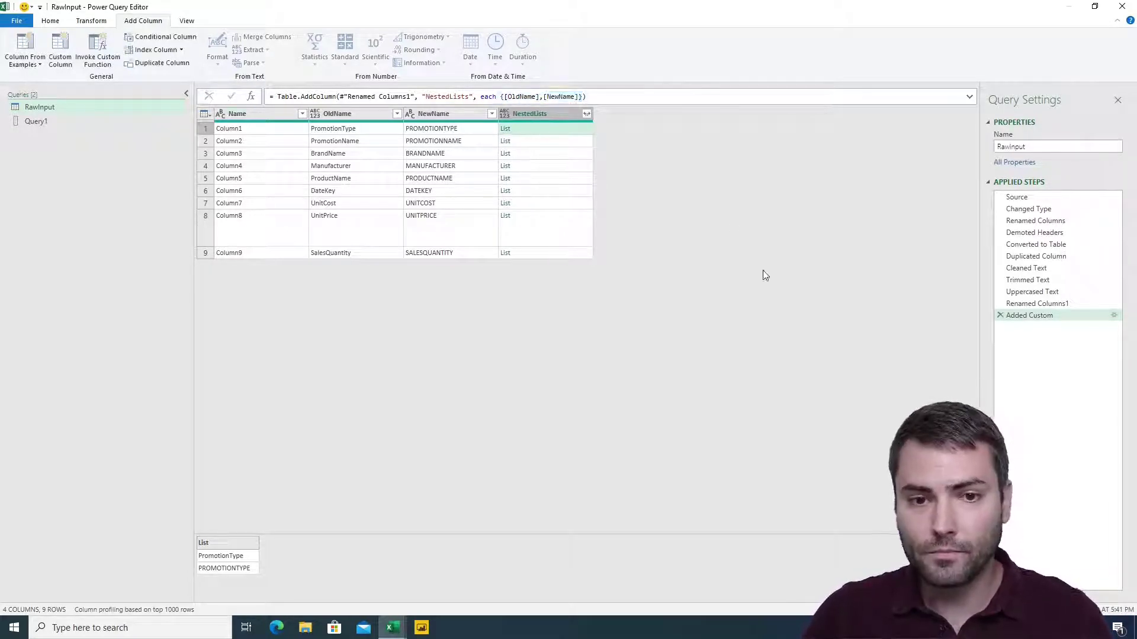
- Compare Query1's list of lists with the NestedLists column in RawInput
click(101, 104)
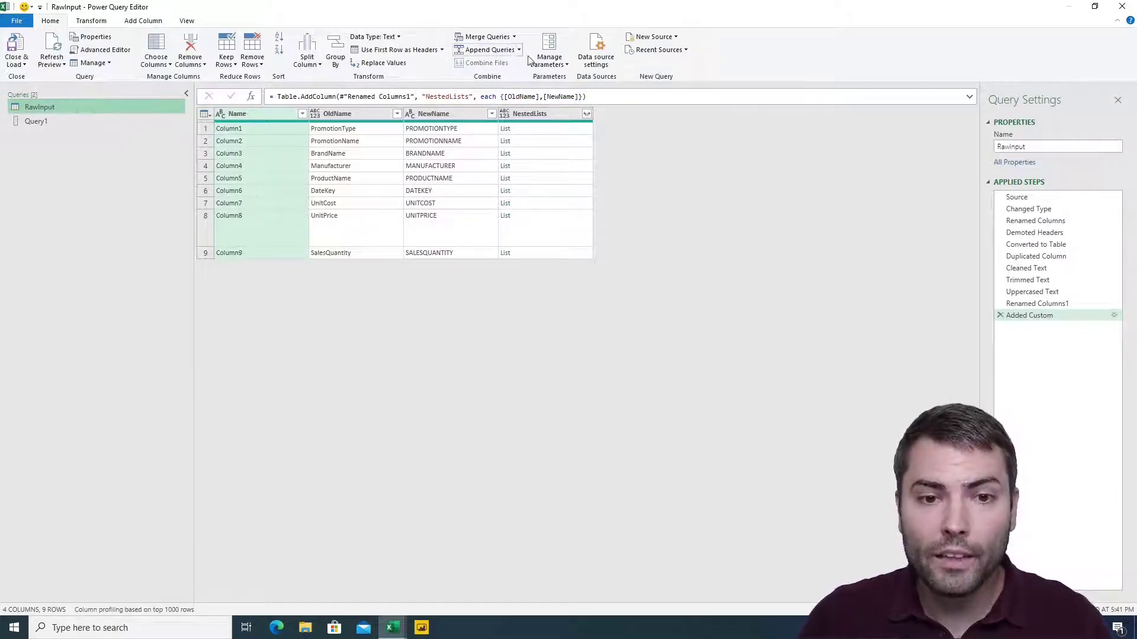
click(87, 120)
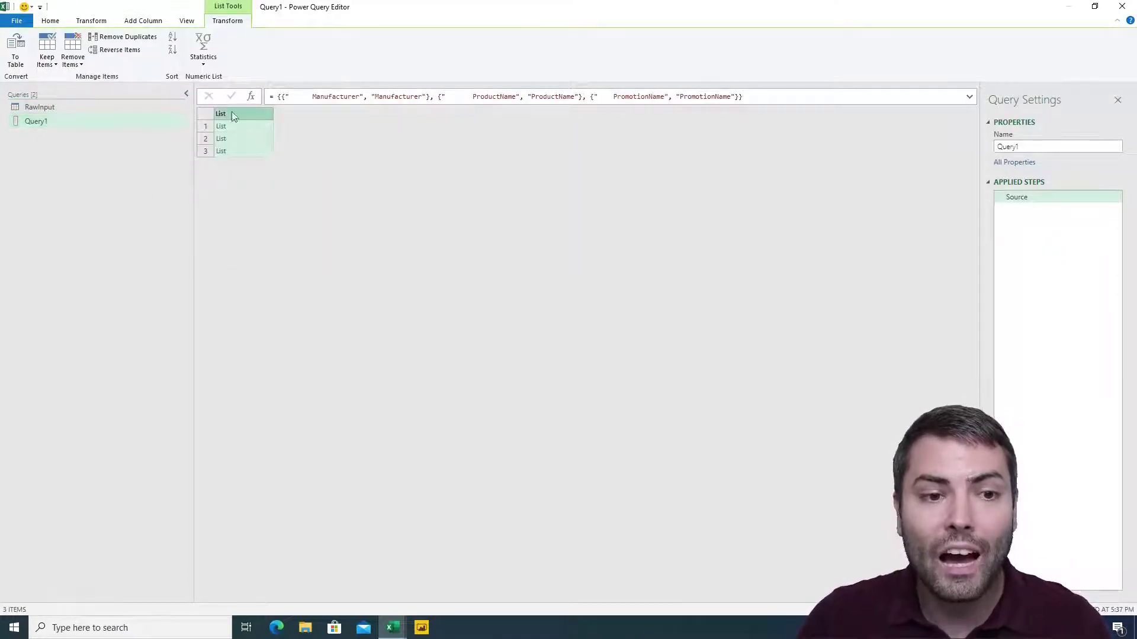
click(37, 108)
click(535, 122)
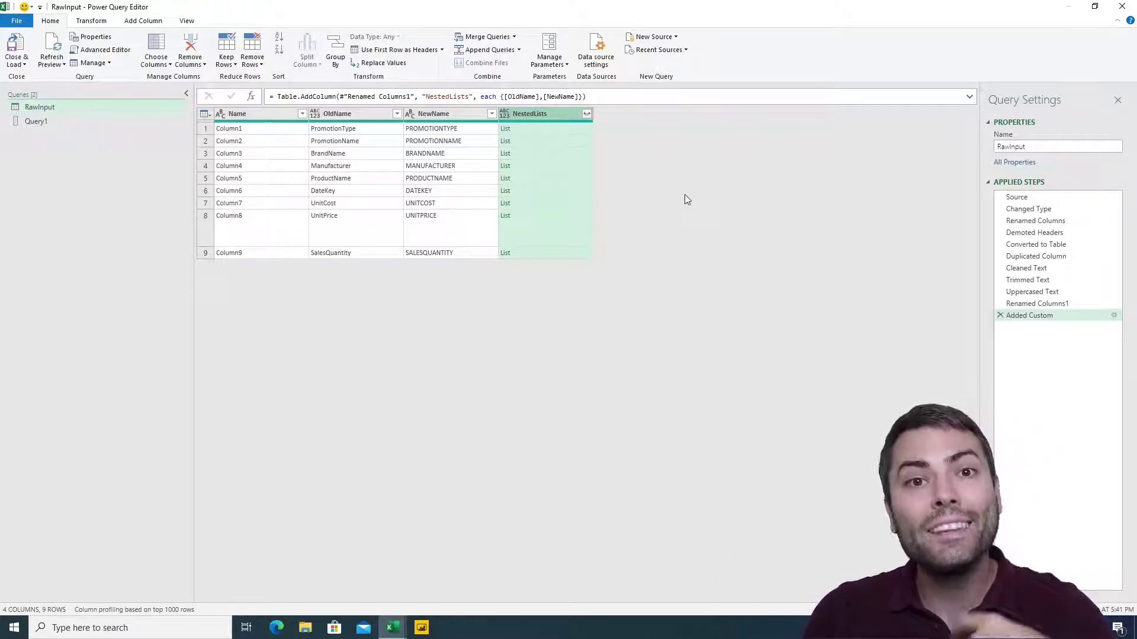
- Append [NestedLists] to the Added Custom formula to extract that column as a list, and narrow the resulting list column
click(601, 96)
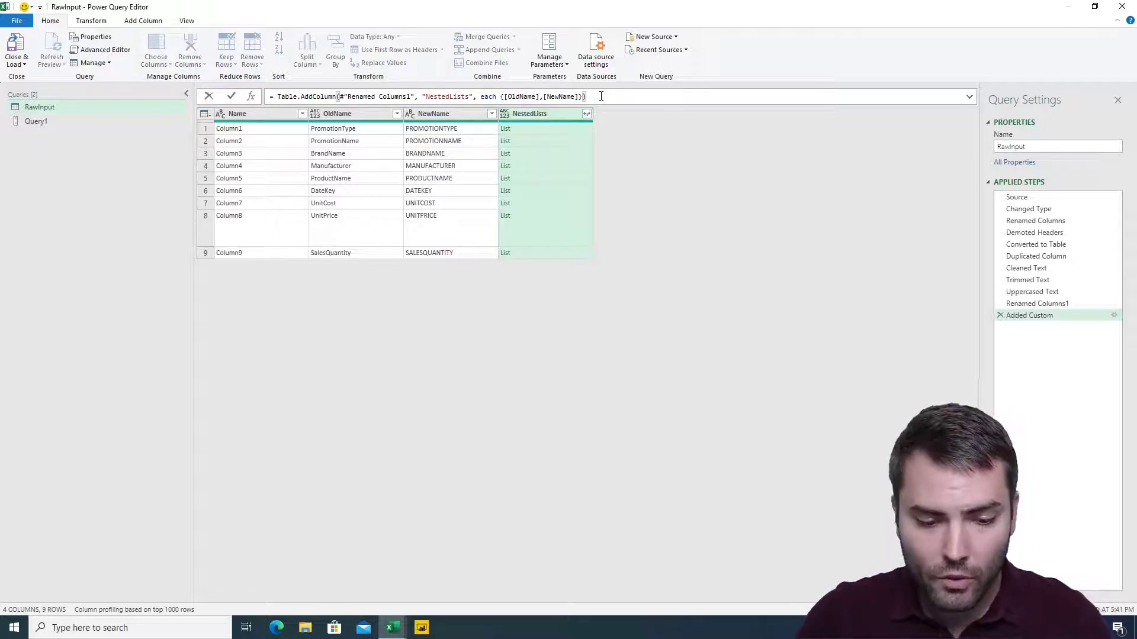
text([)
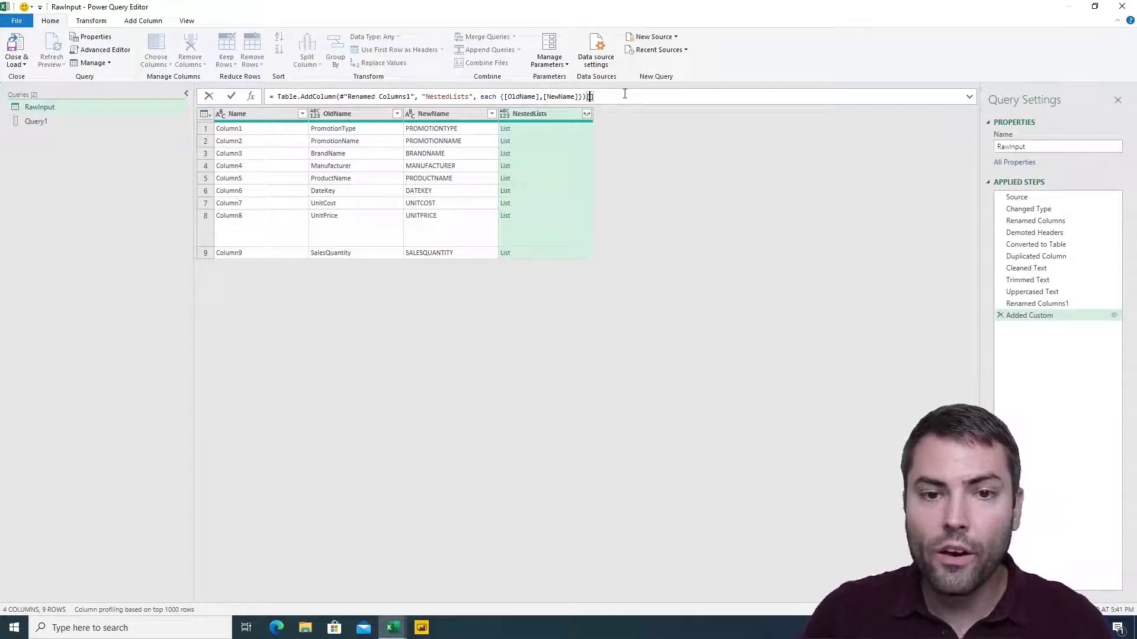
text(Neste)
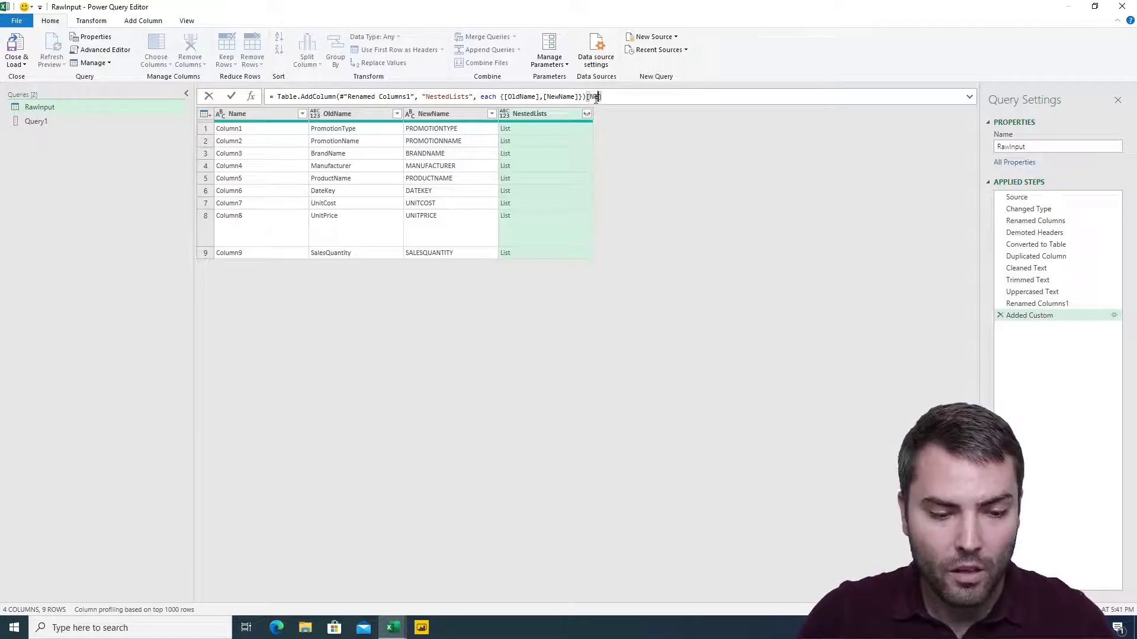
text(d)
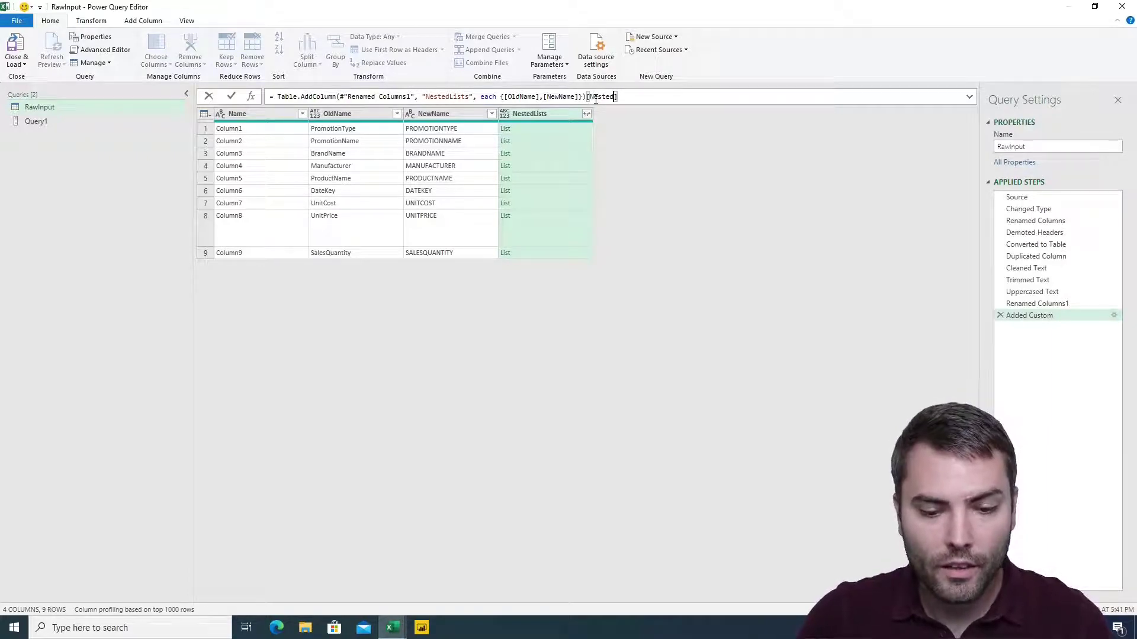
text(Lis)
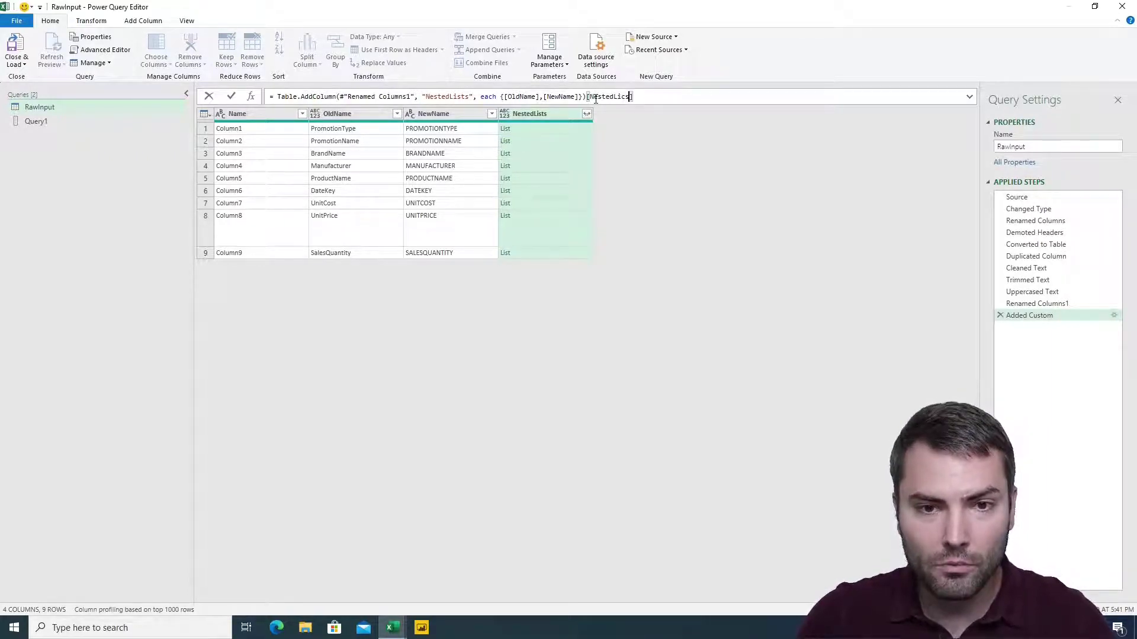
text(ts)
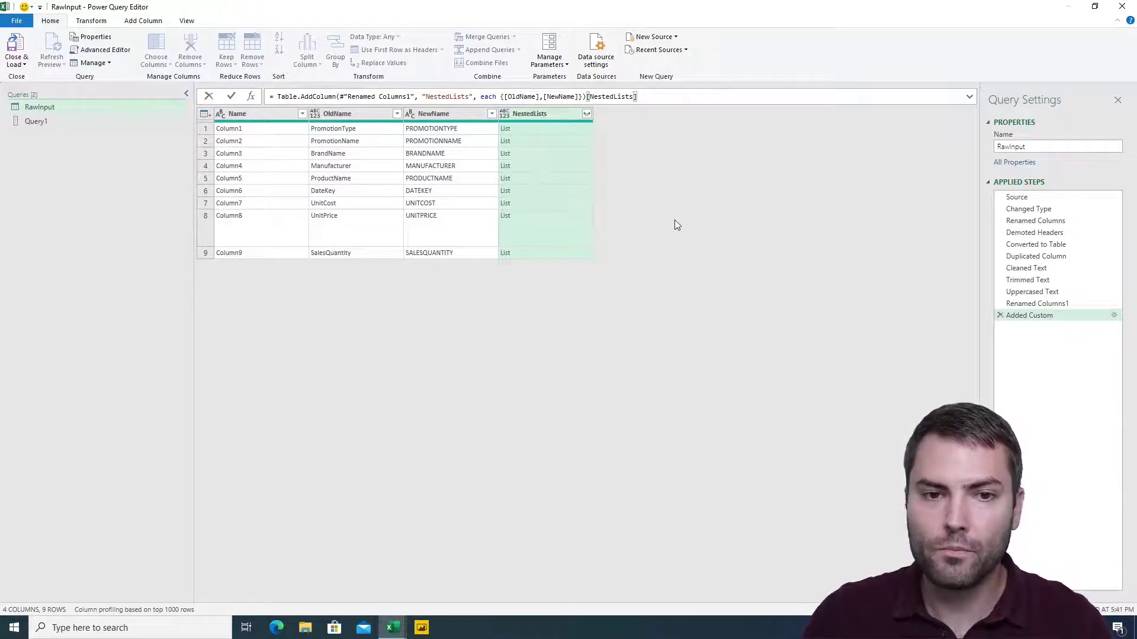
key(Return)
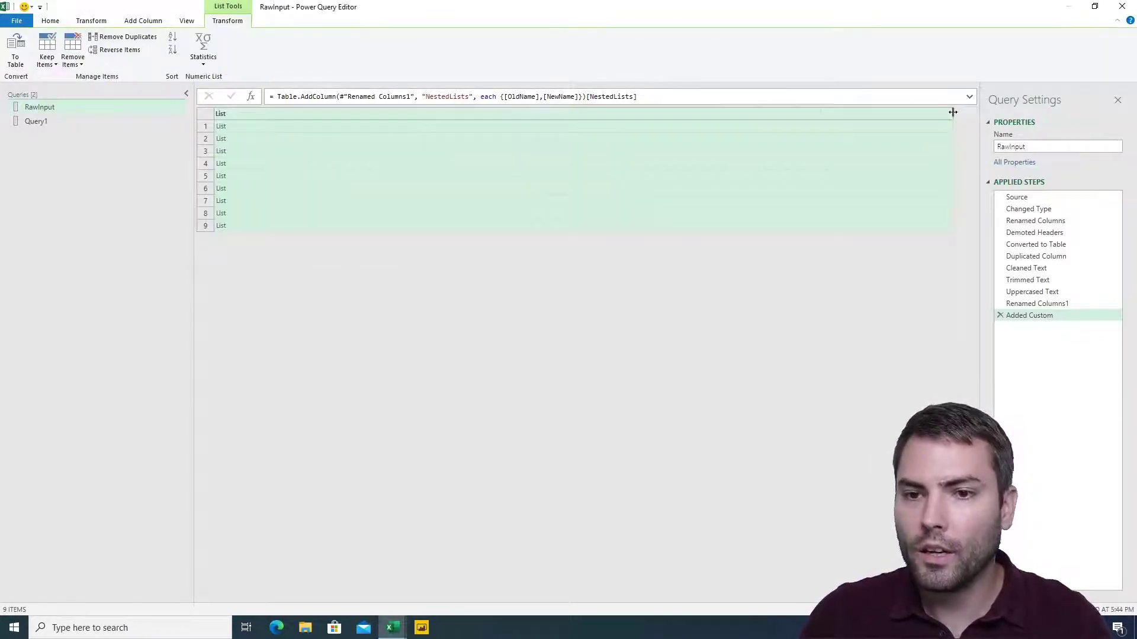
drag(953, 111, 264, 125)
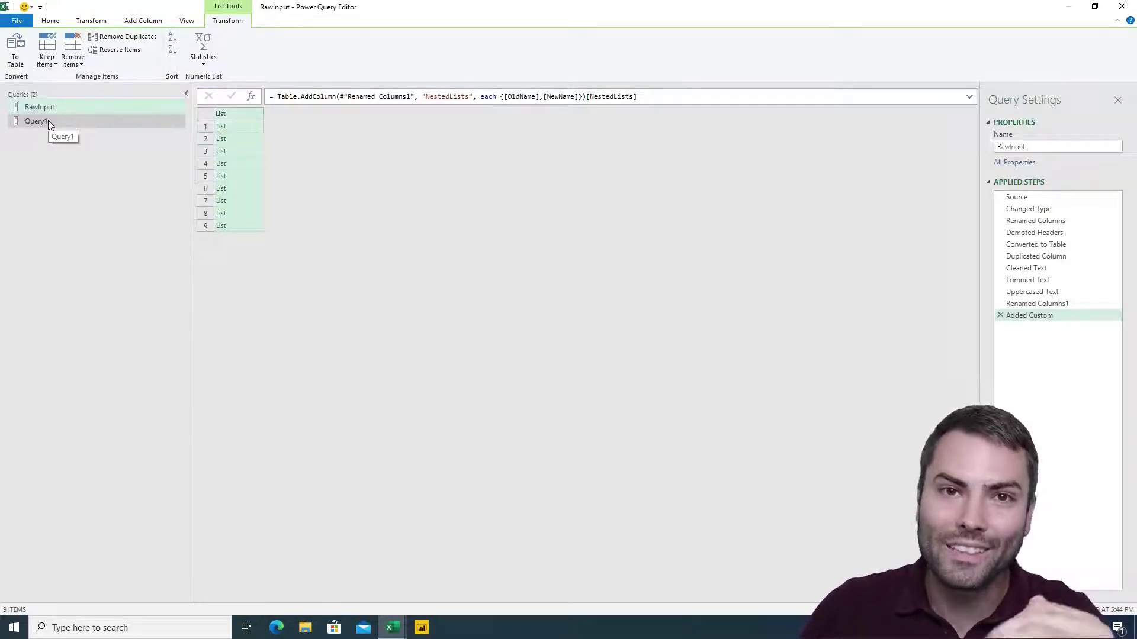
- Close the query editor and load the queries to the workbook as connections only
click(50, 21)
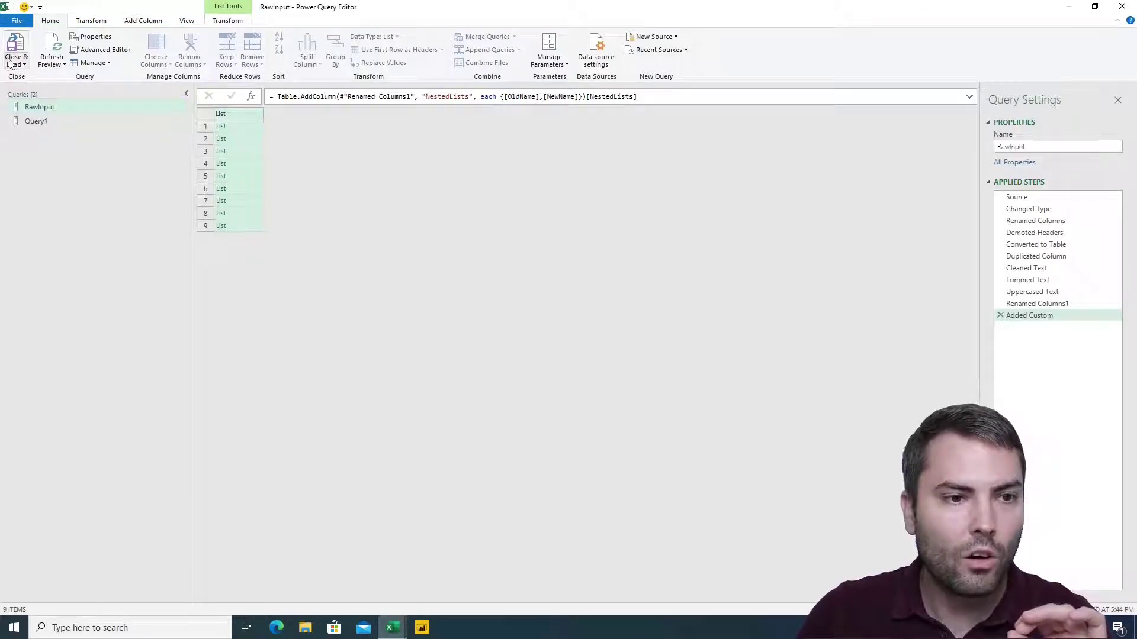
click(16, 65)
click(41, 93)
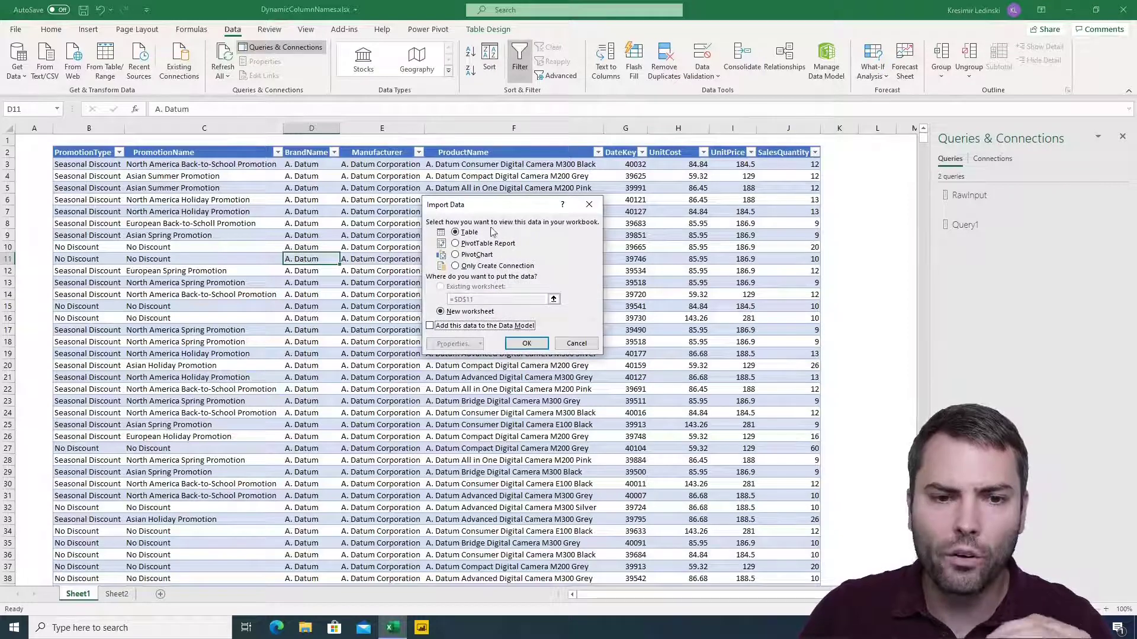
click(468, 267)
click(526, 345)
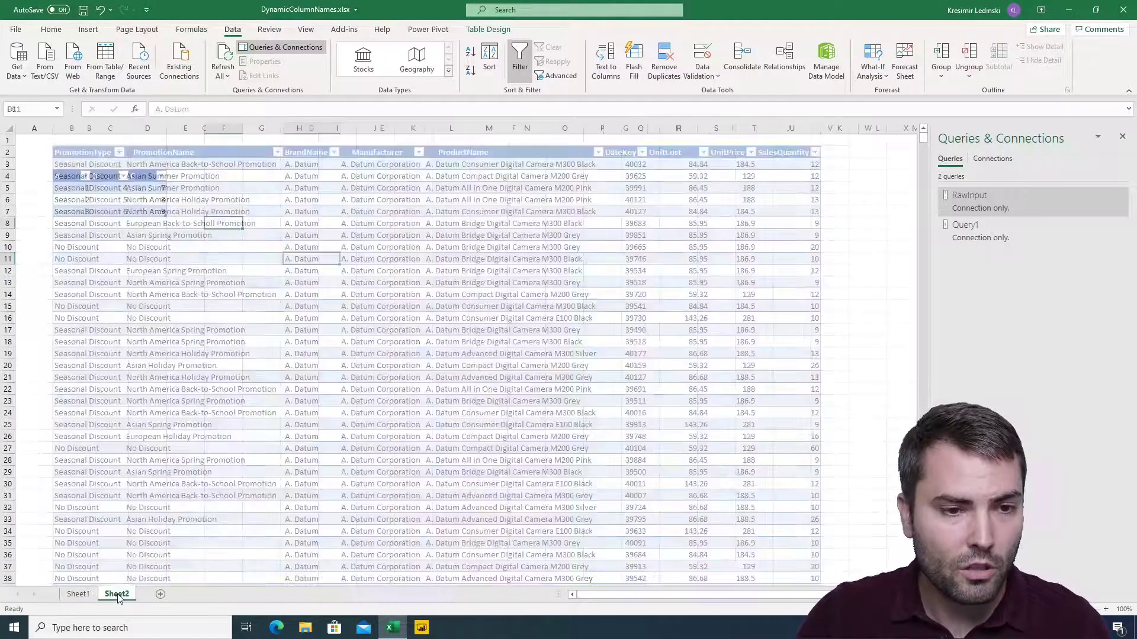
- Import the small table with columns A, B and C on Sheet2 into Power Query as a new query
click(117, 594)
click(110, 209)
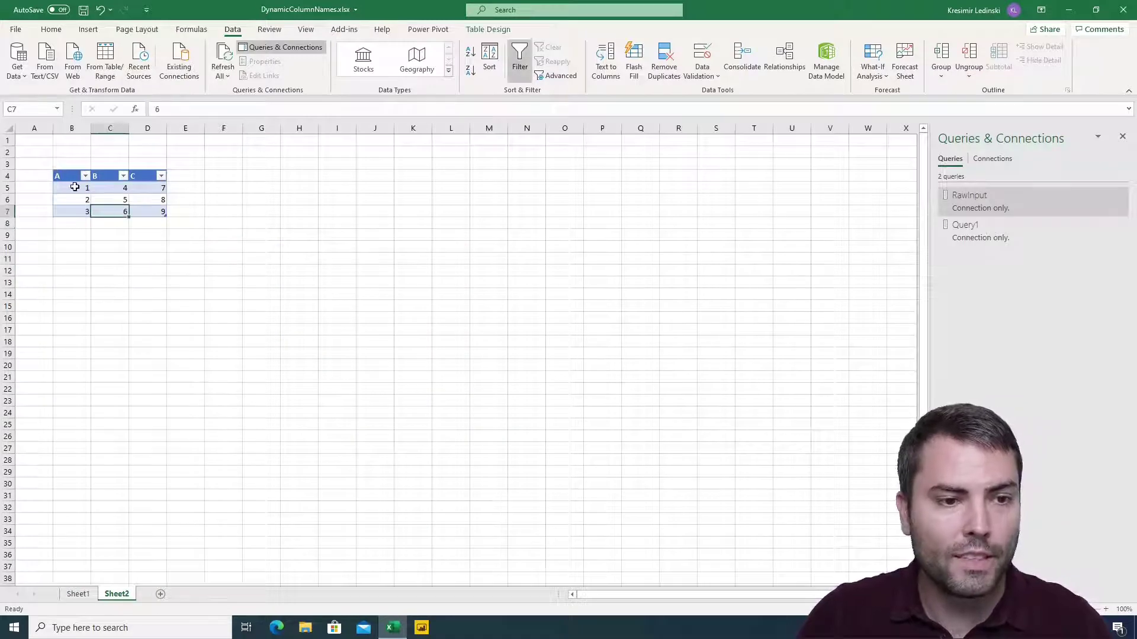
drag(74, 178, 152, 211)
drag(92, 200, 91, 200)
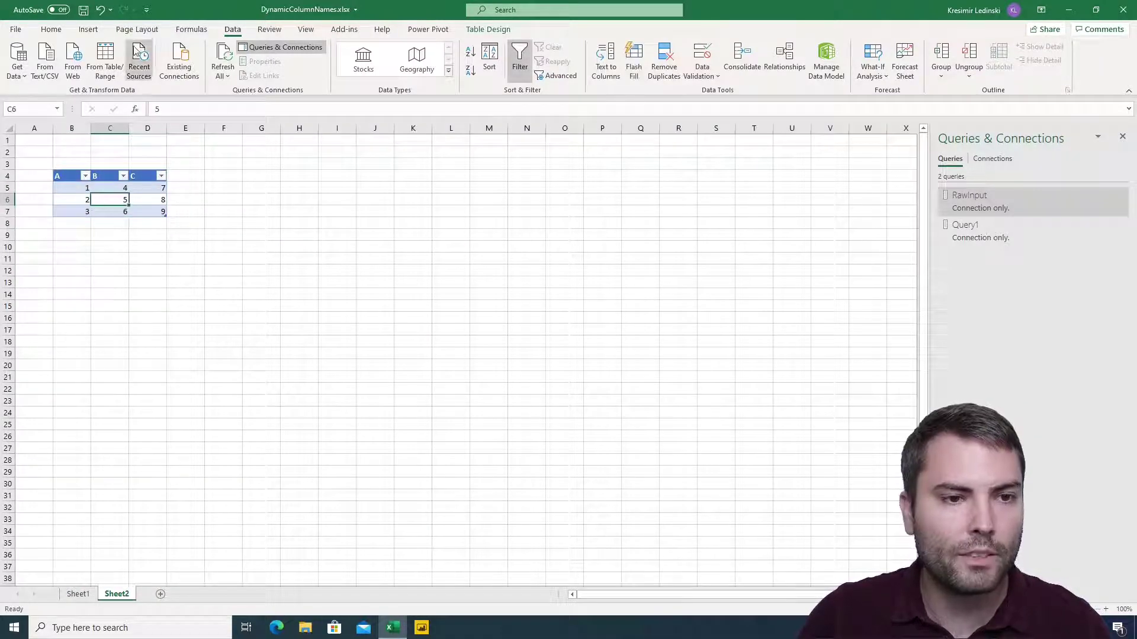
click(102, 75)
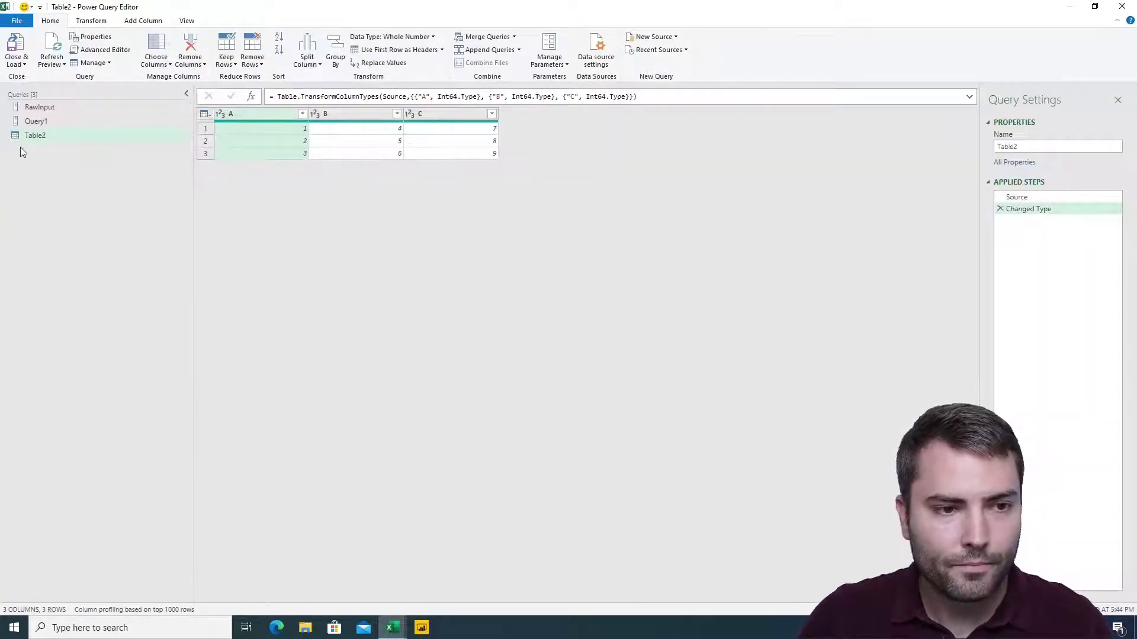
- Insert a step after Changed Type in Table2 that returns the first row with the formula #"Changed Type"{0}
click(45, 136)
click(435, 155)
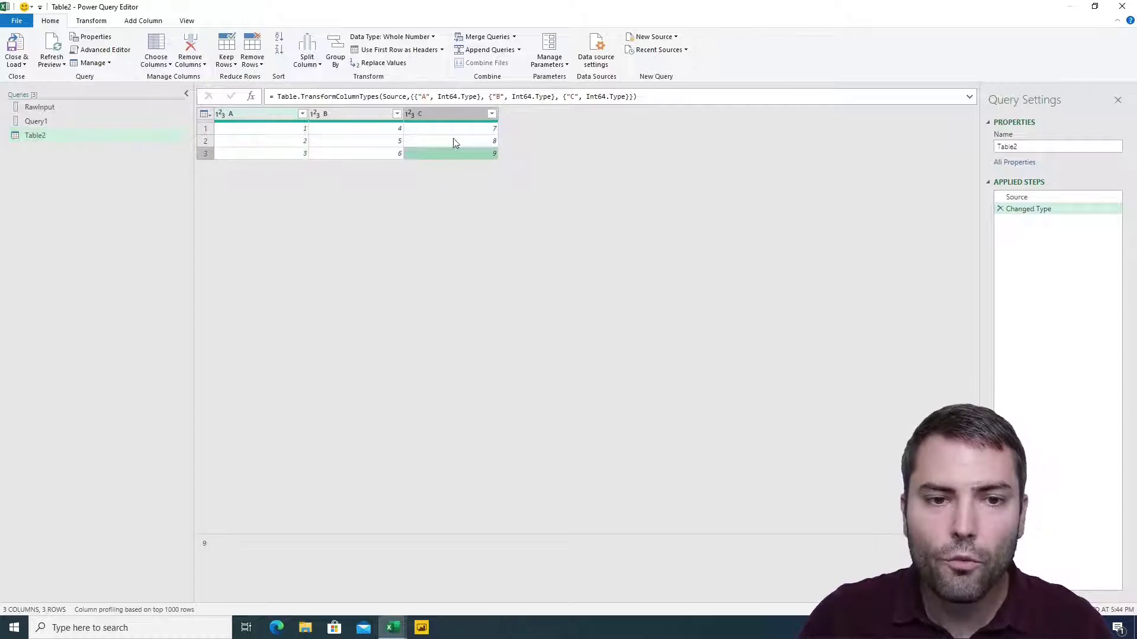
click(489, 128)
right_click(1017, 208)
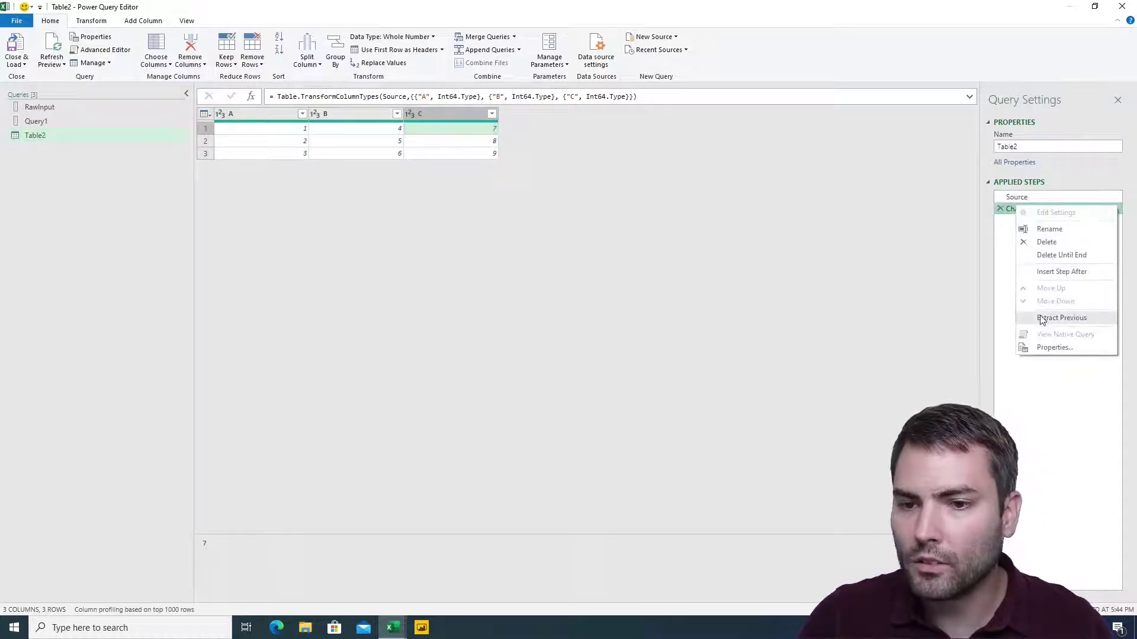
click(1061, 272)
click(377, 99)
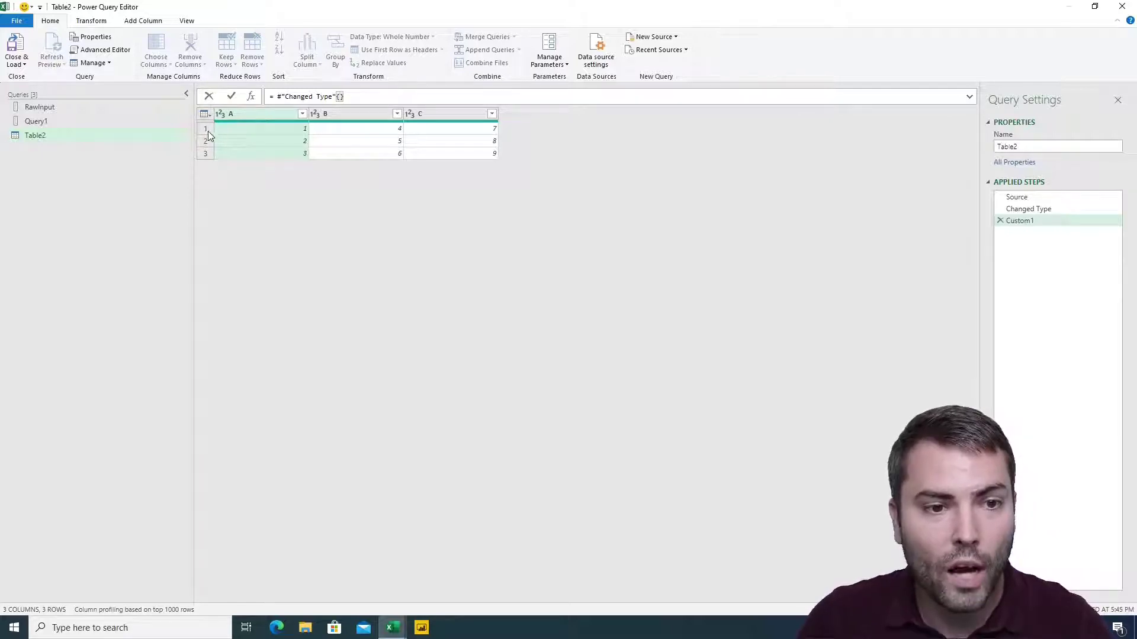
text(0)
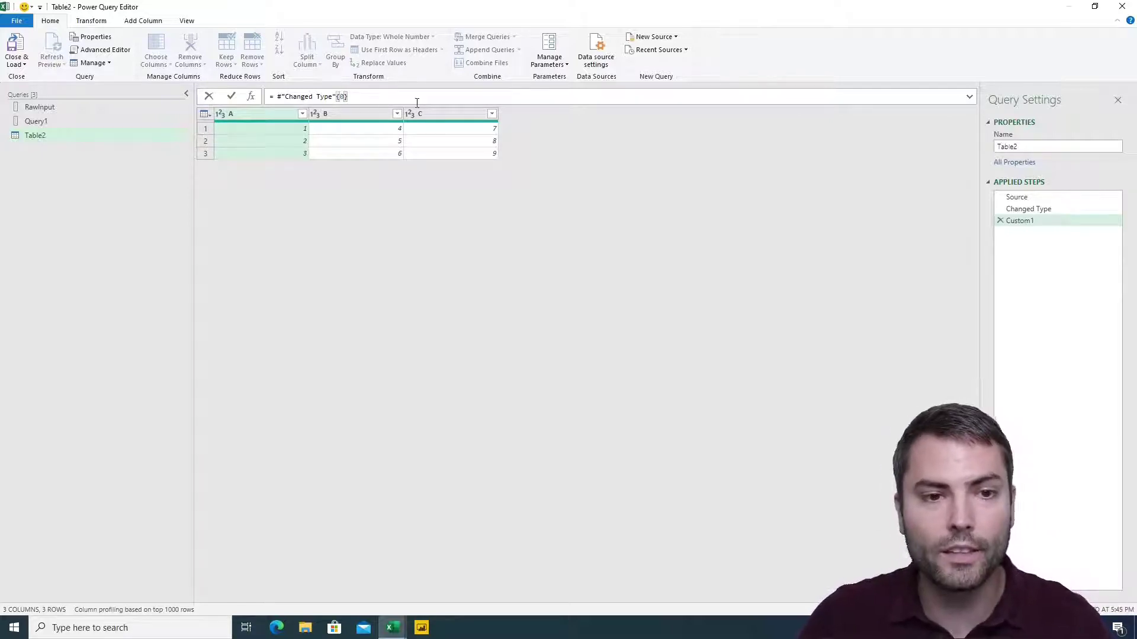
key(Return)
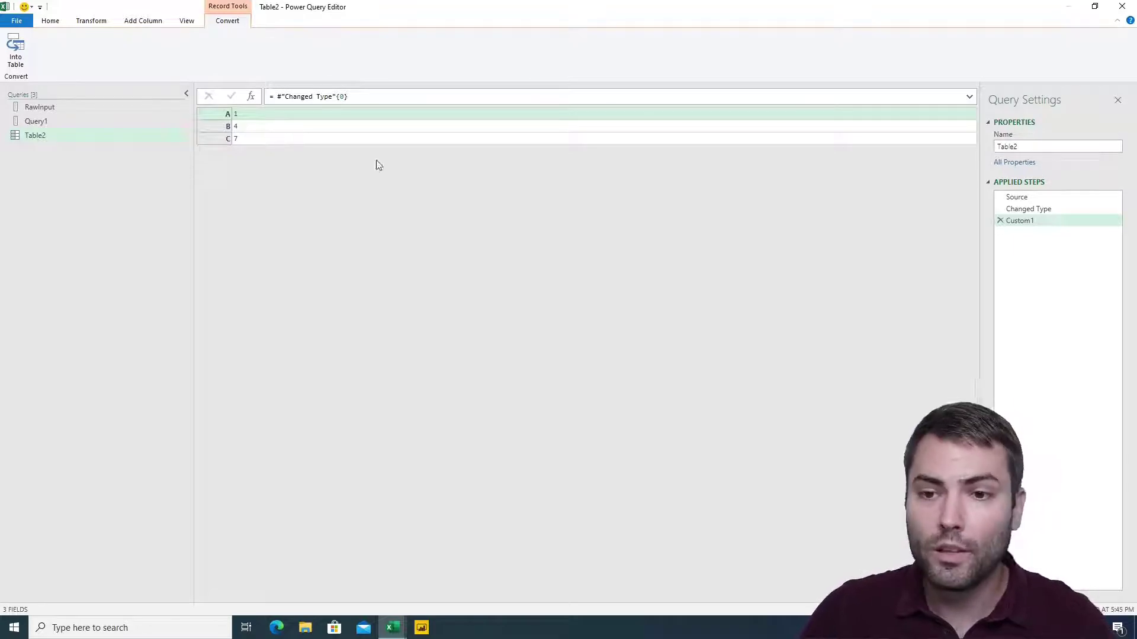
- Change the Custom1 formula to #"Changed Type"[C] to return column C as a list, and inspect its second item
click(348, 98)
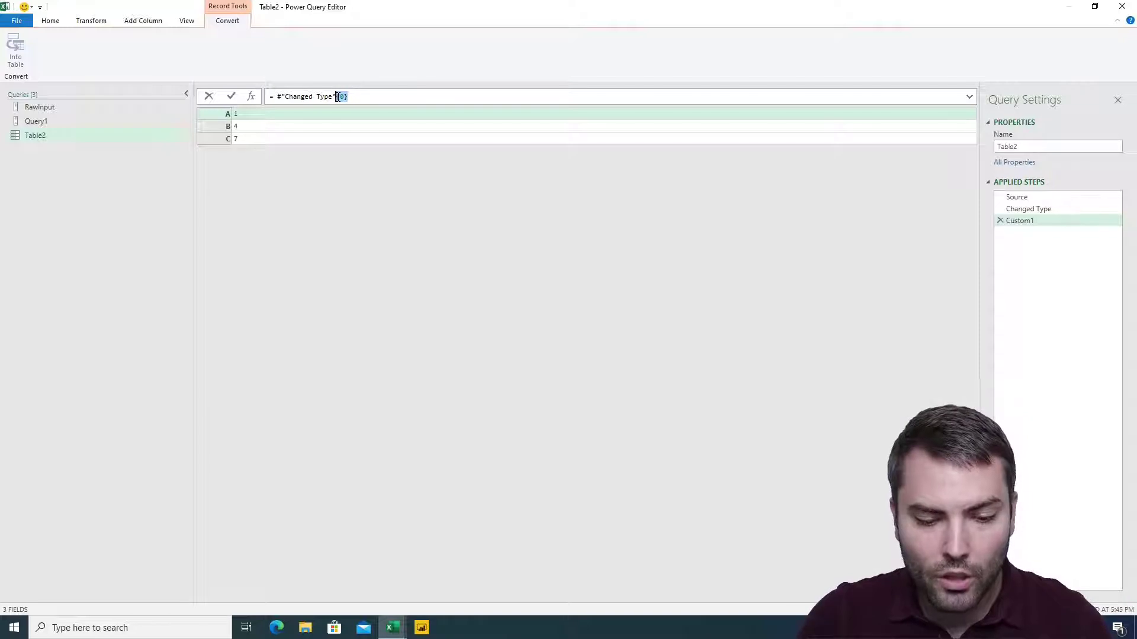
text([)
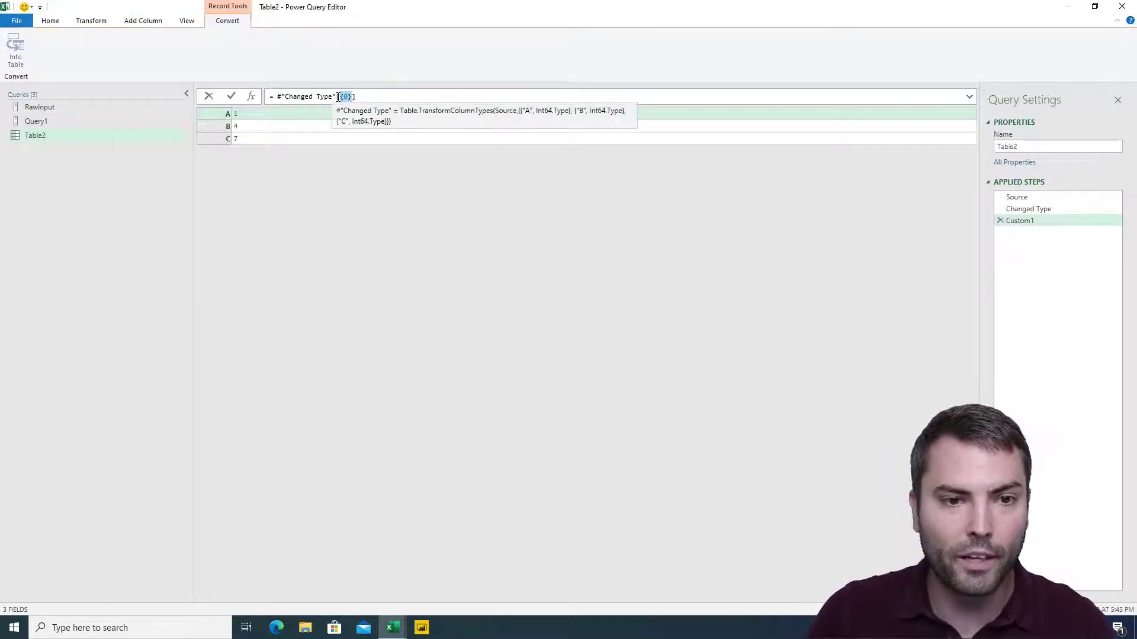
text(C)
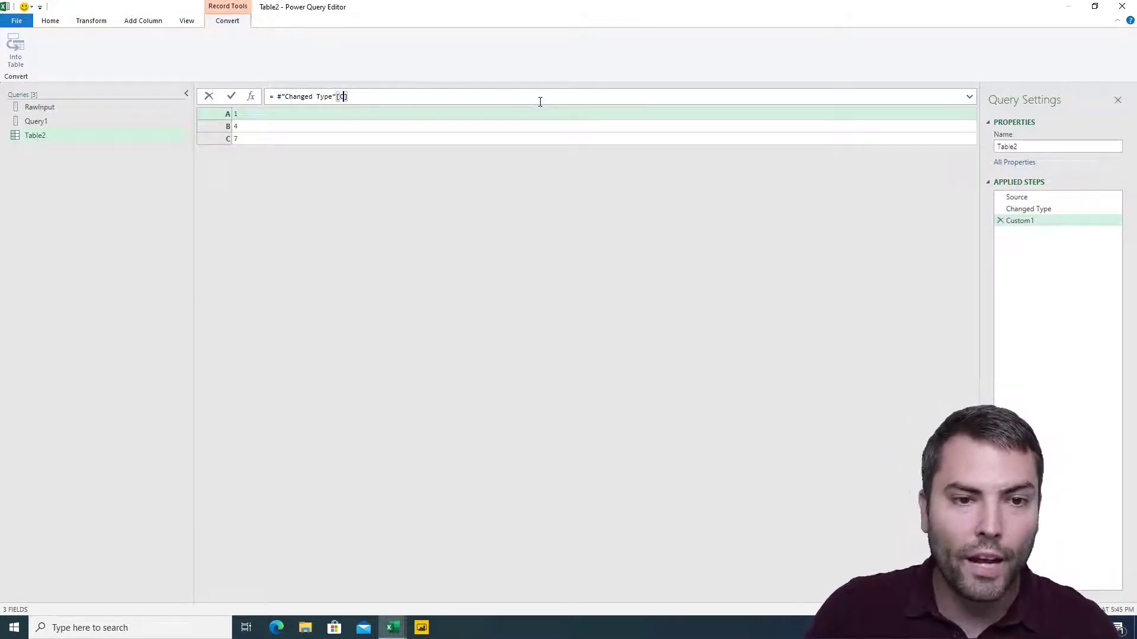
key(Return)
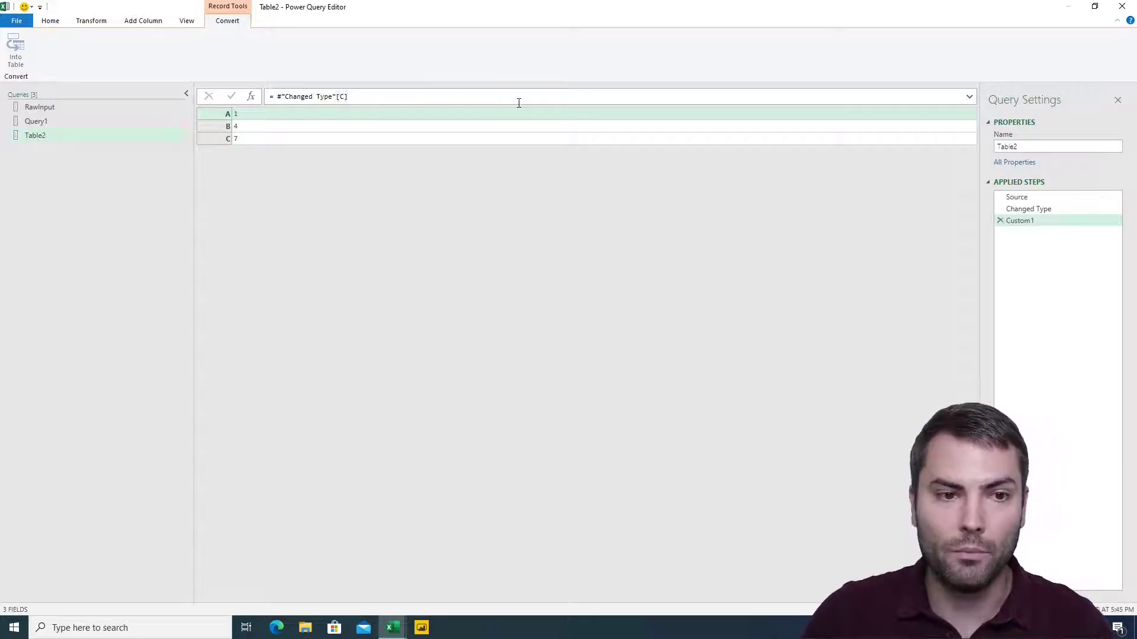
drag(954, 122, 262, 120)
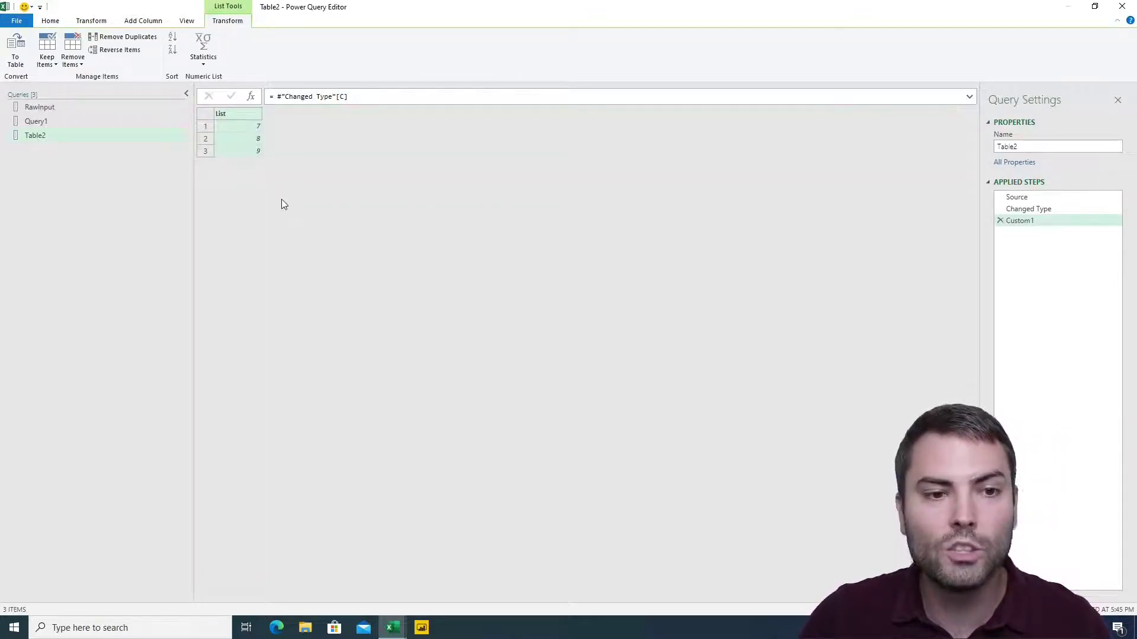
click(247, 138)
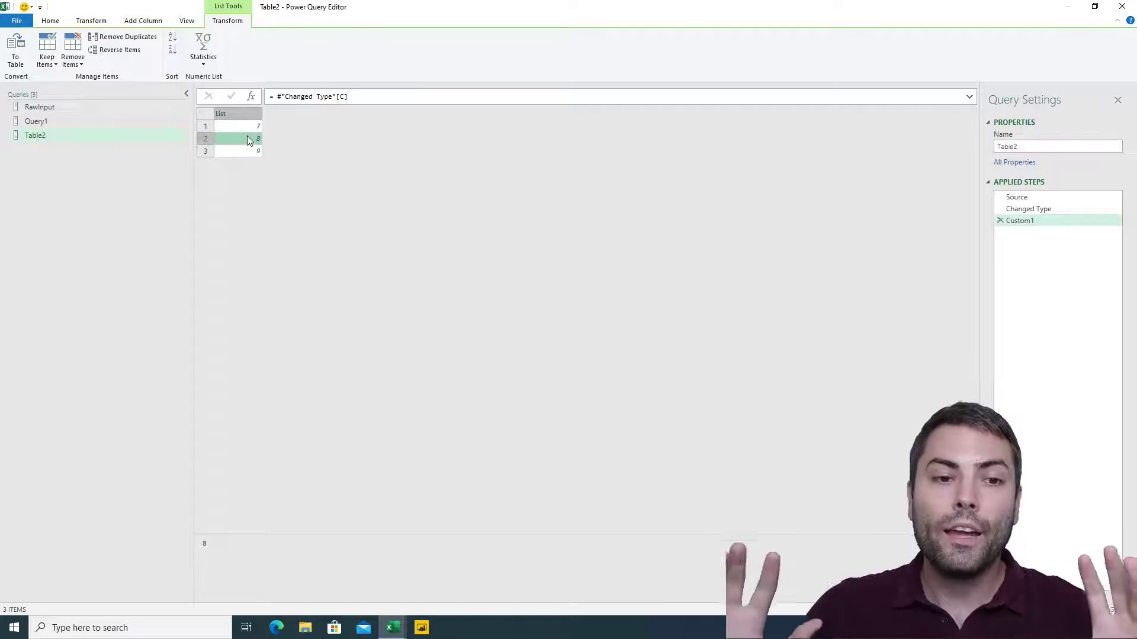
- Append {1} to the Custom1 formula to return only the second value of column C
click(353, 98)
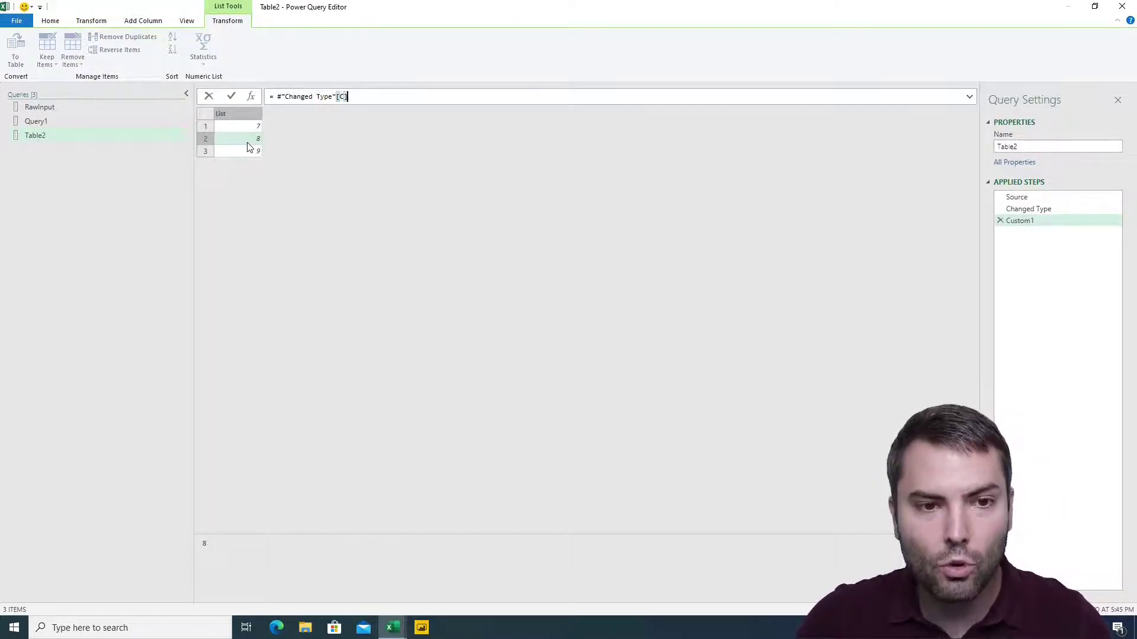
text({)
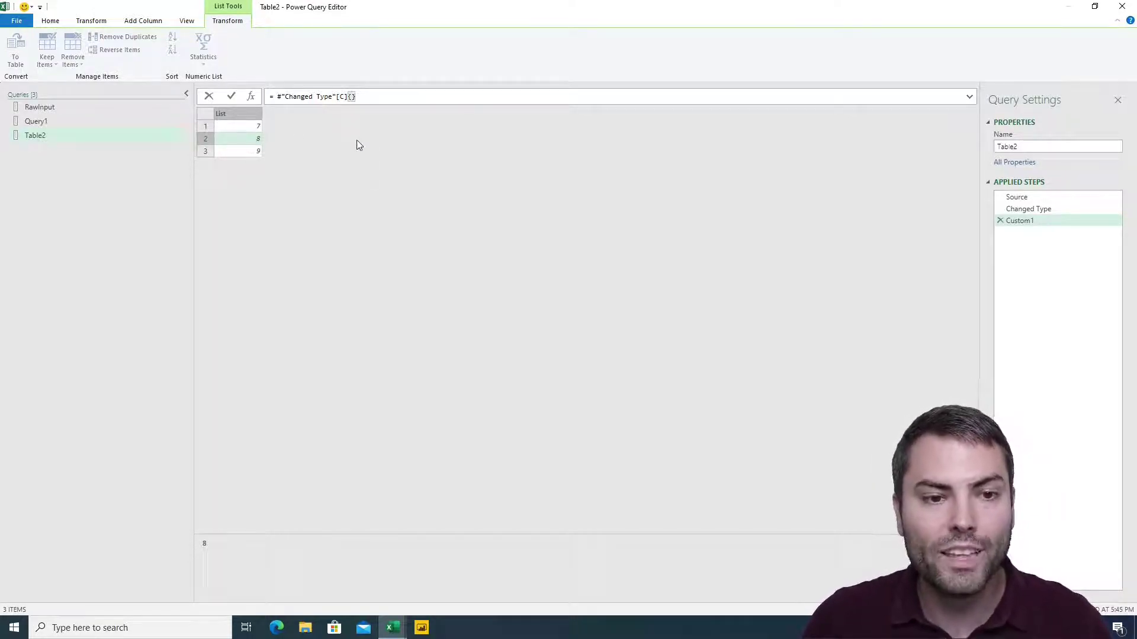
text(1)
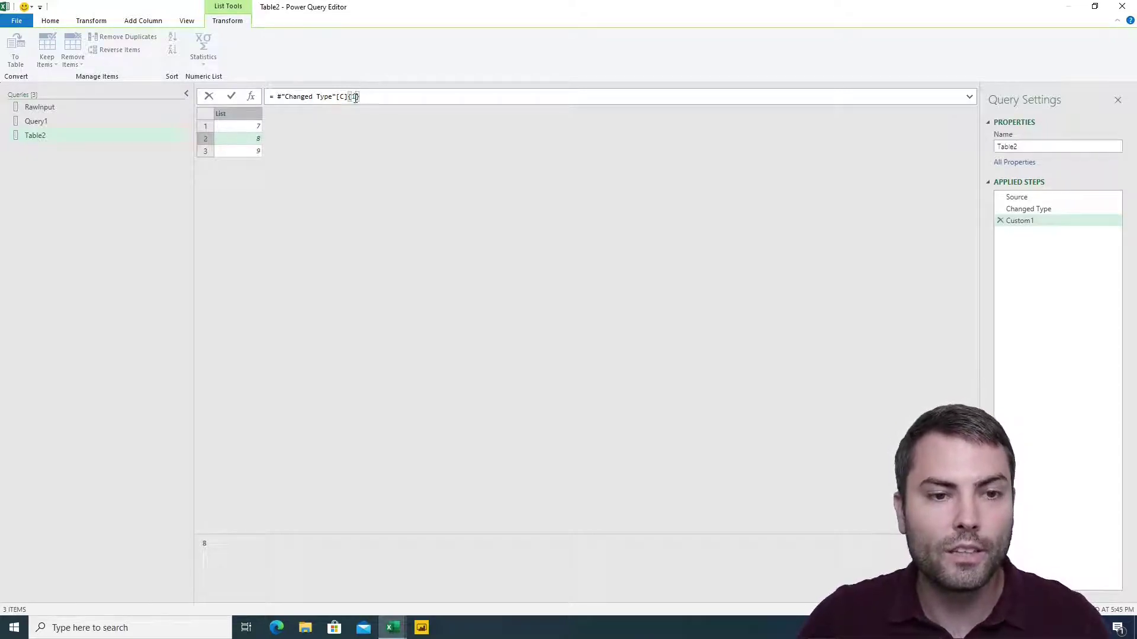
key(Return)
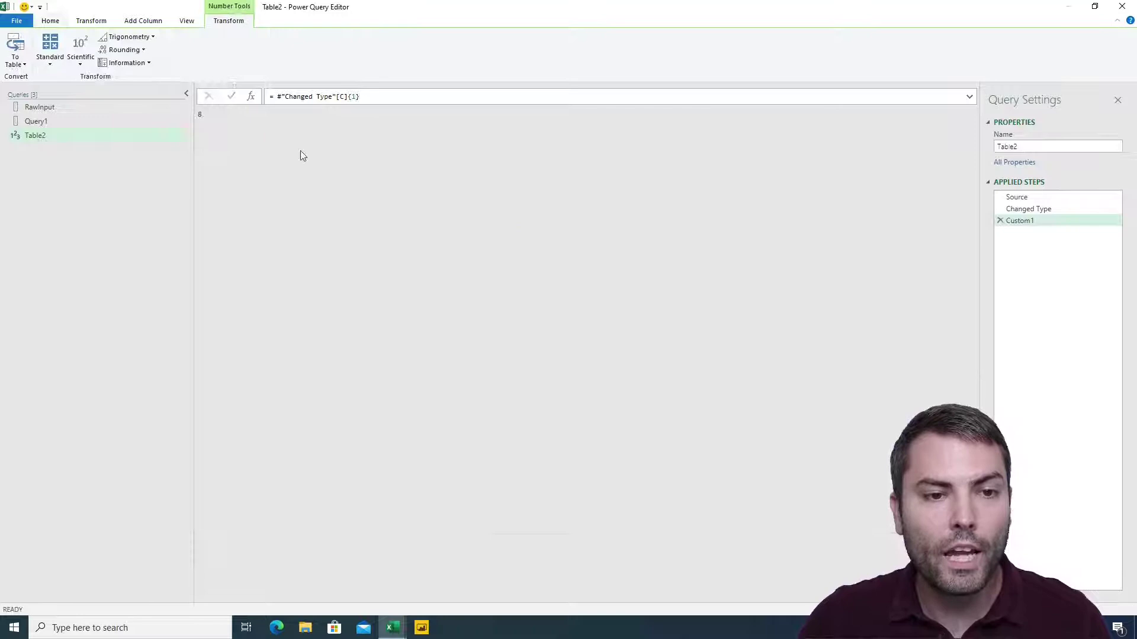
click(201, 114)
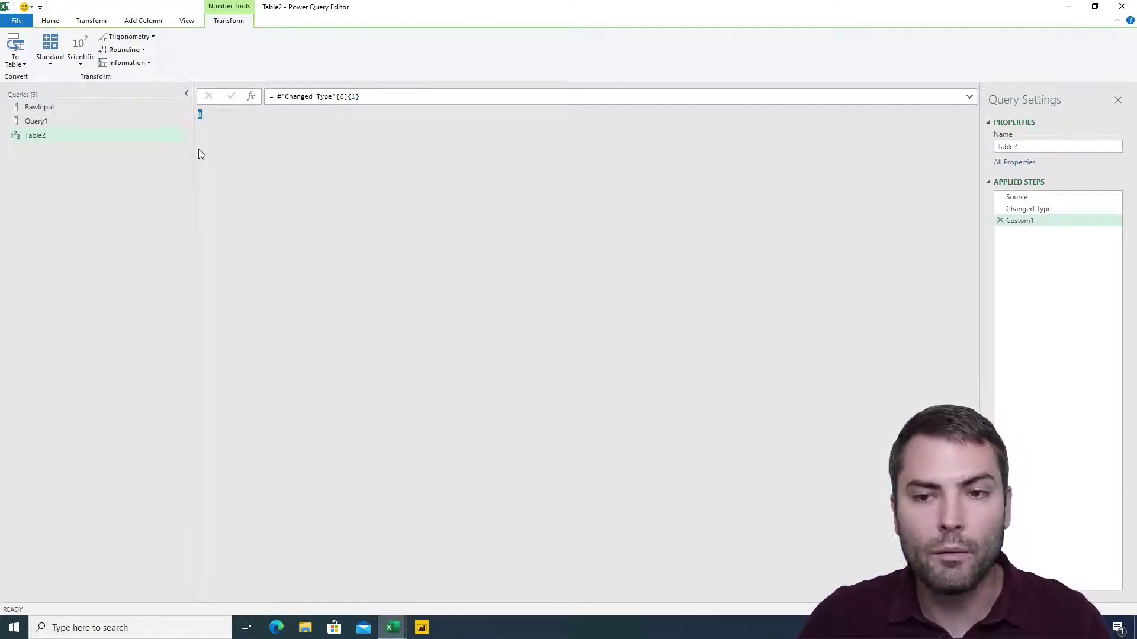
- Delete the Custom1 step and drill down into the second-row cell of column B
click(1000, 220)
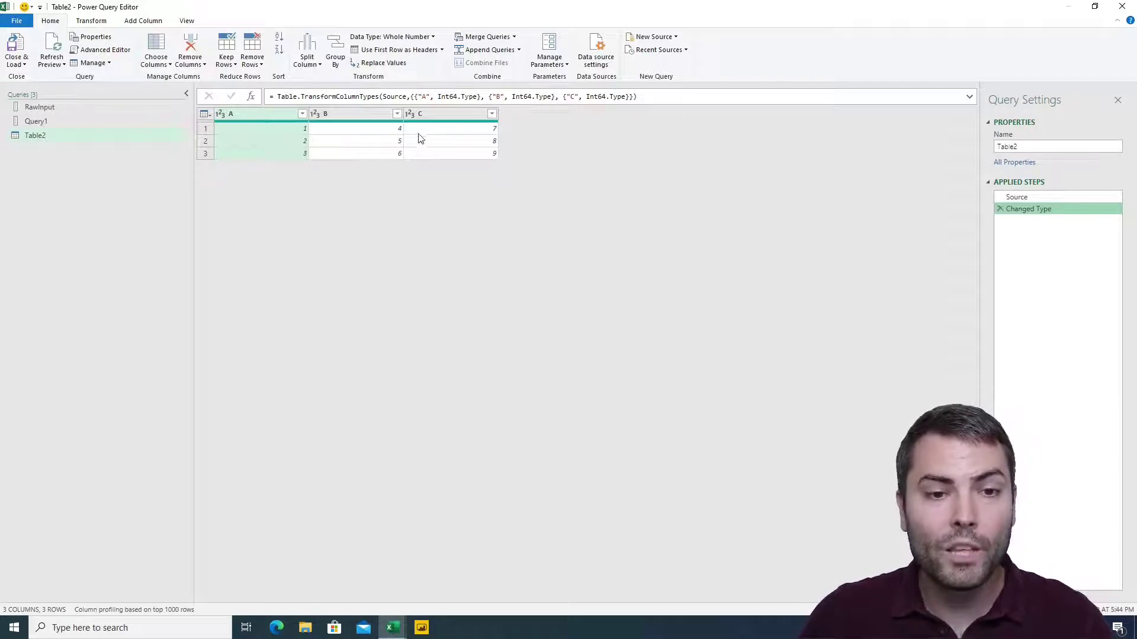
right_click(388, 142)
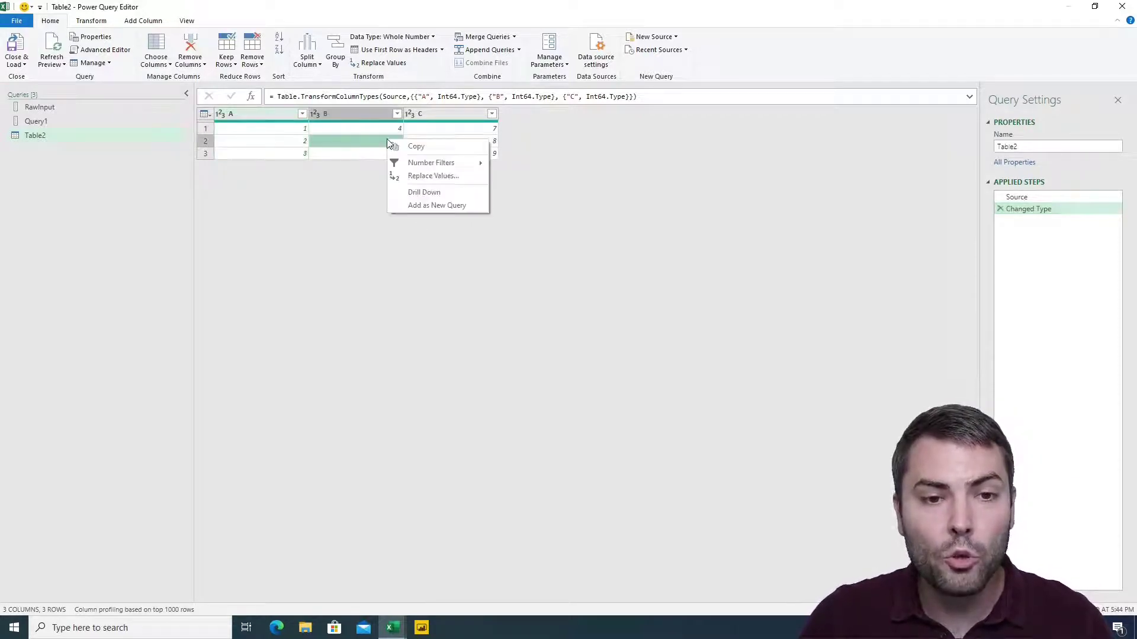
click(430, 193)
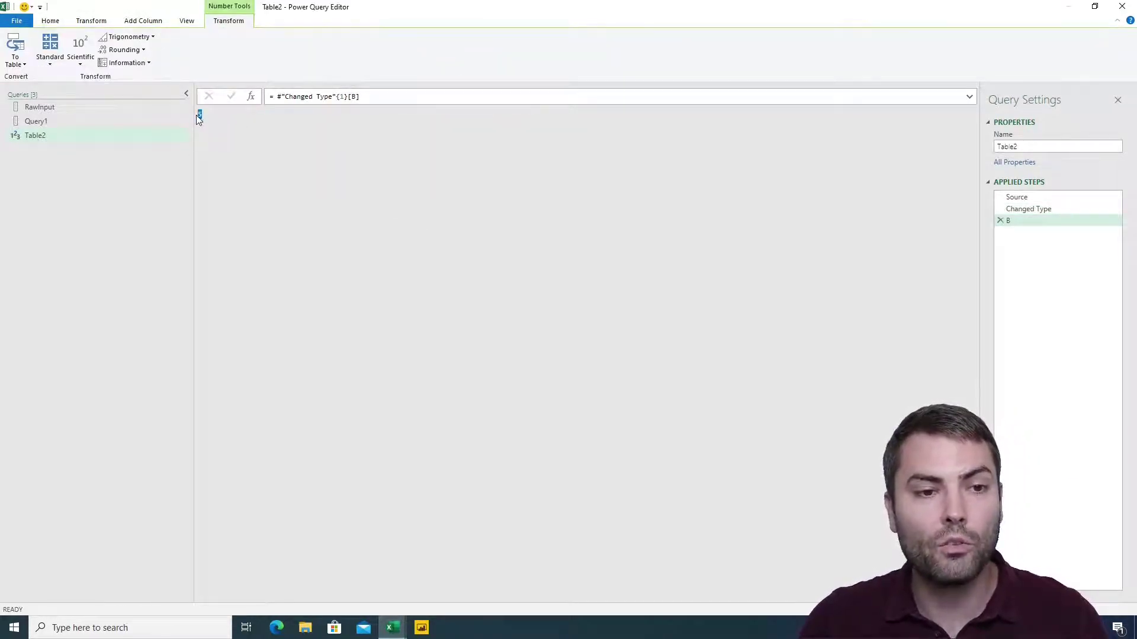
- Rewrite the Table2 drill-down formula as #"Changed Type"[B]{1} so the column reference comes before the row reference
click(354, 96)
key(shift+Left)
key(shift+Left)
key(shift+Left)
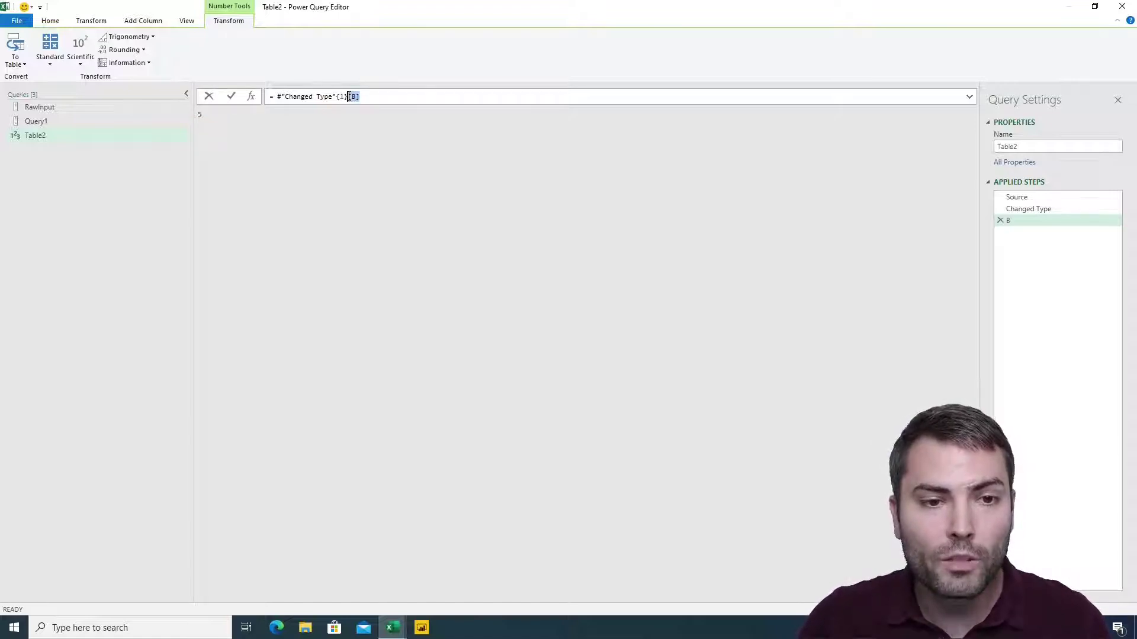
key(BackSpace)
key(Left)
key(Left)
key(Left)
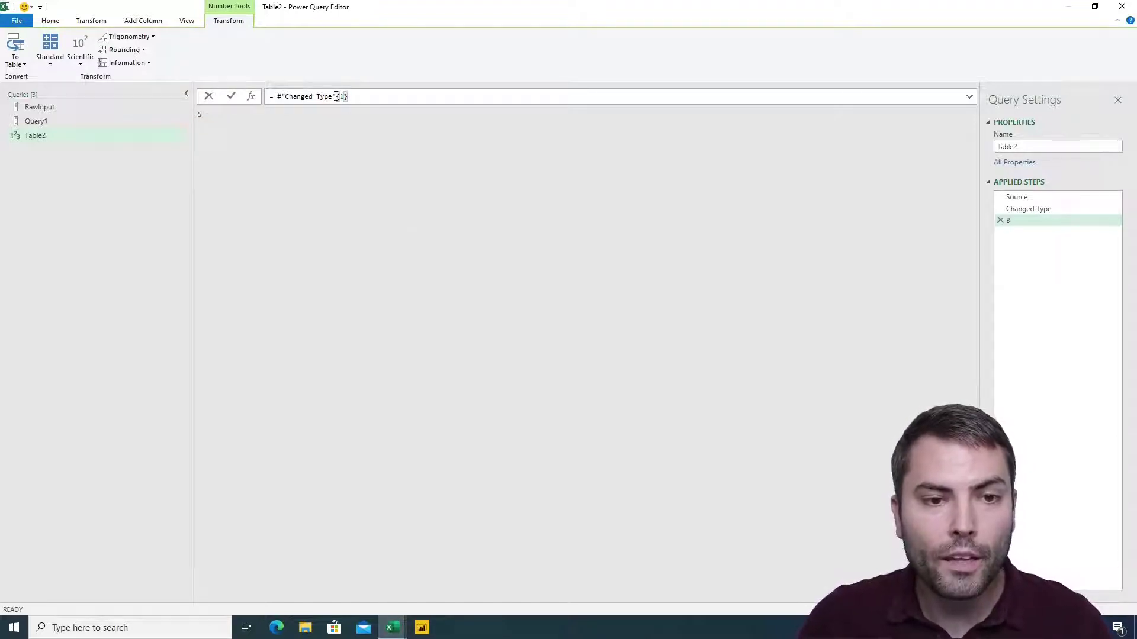
text([B])
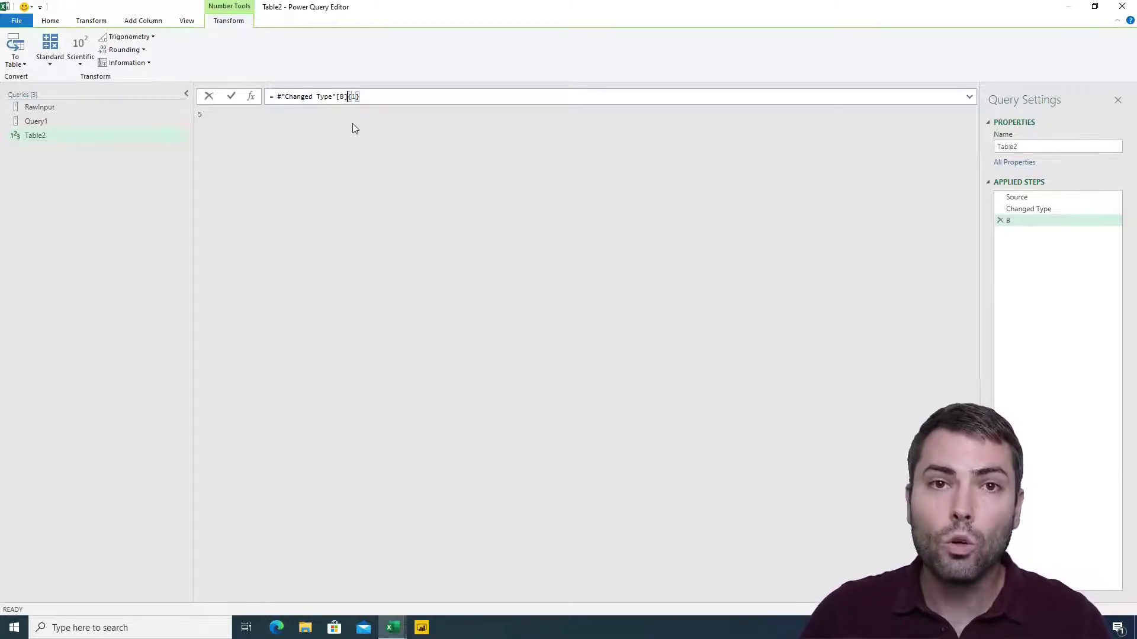
drag(381, 94, 341, 96)
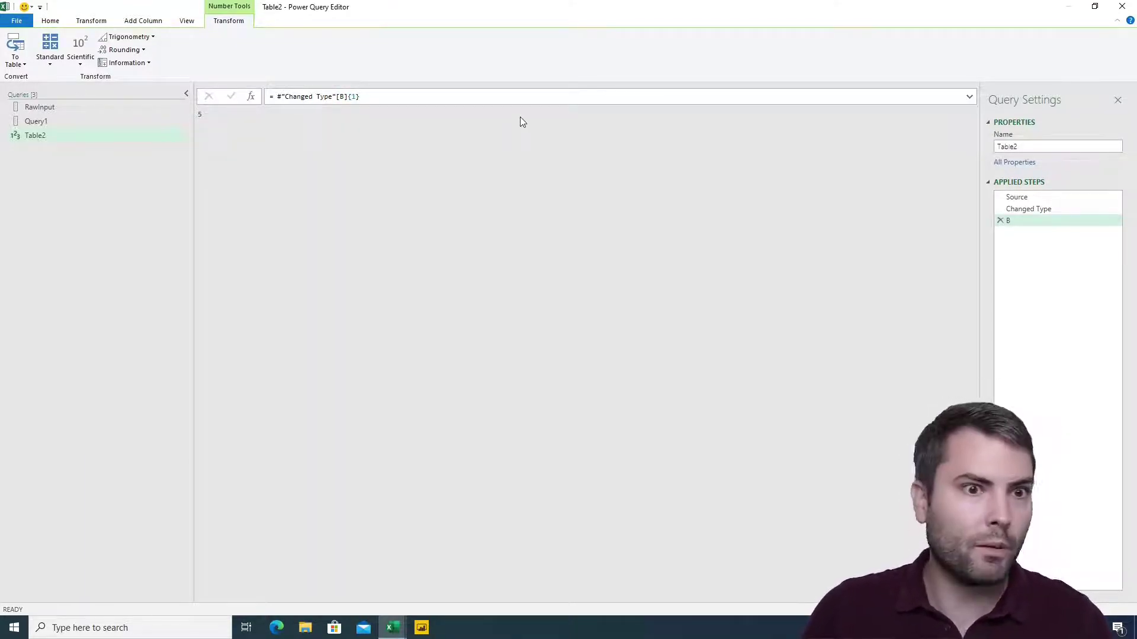
- Return to the RawInput query, close the query editor and load the new query as a connection only
click(41, 140)
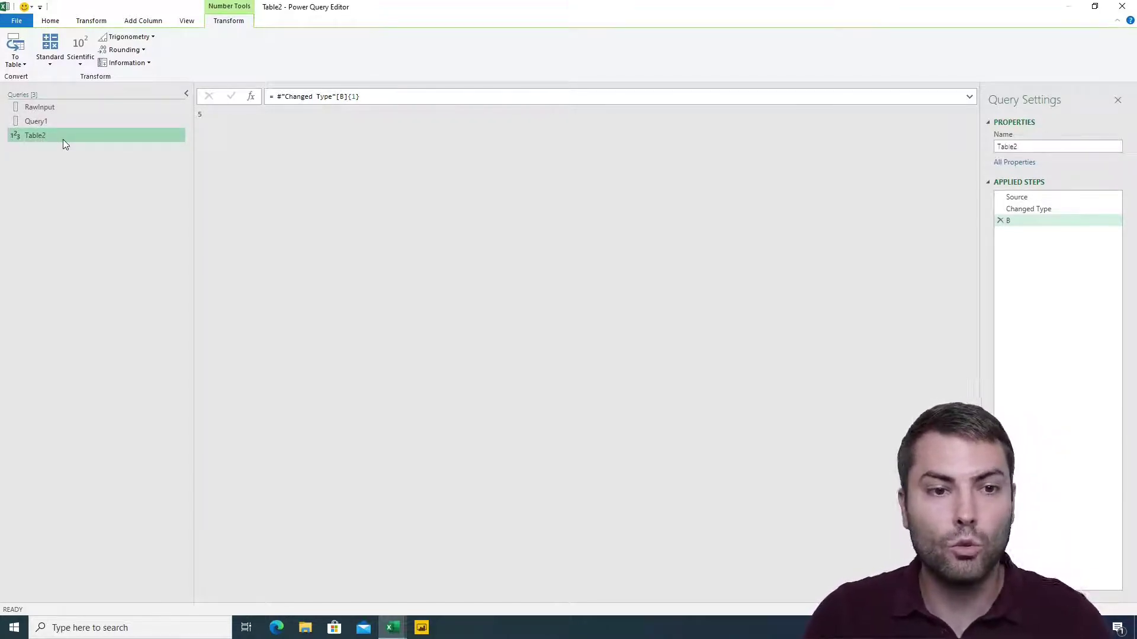
click(69, 106)
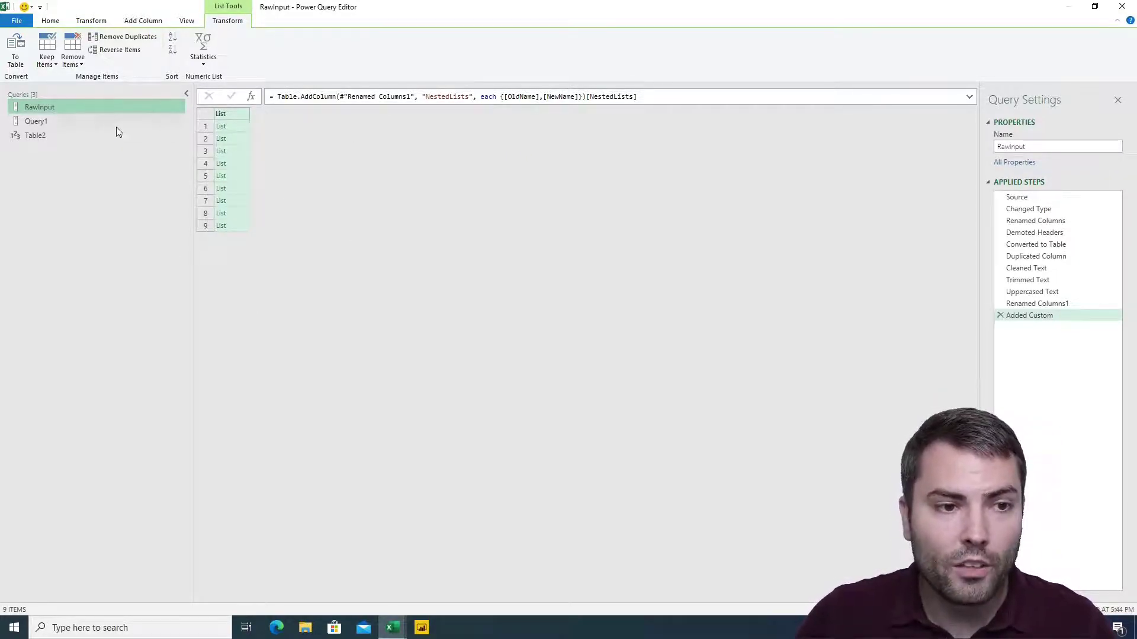
right_click(98, 236)
click(78, 191)
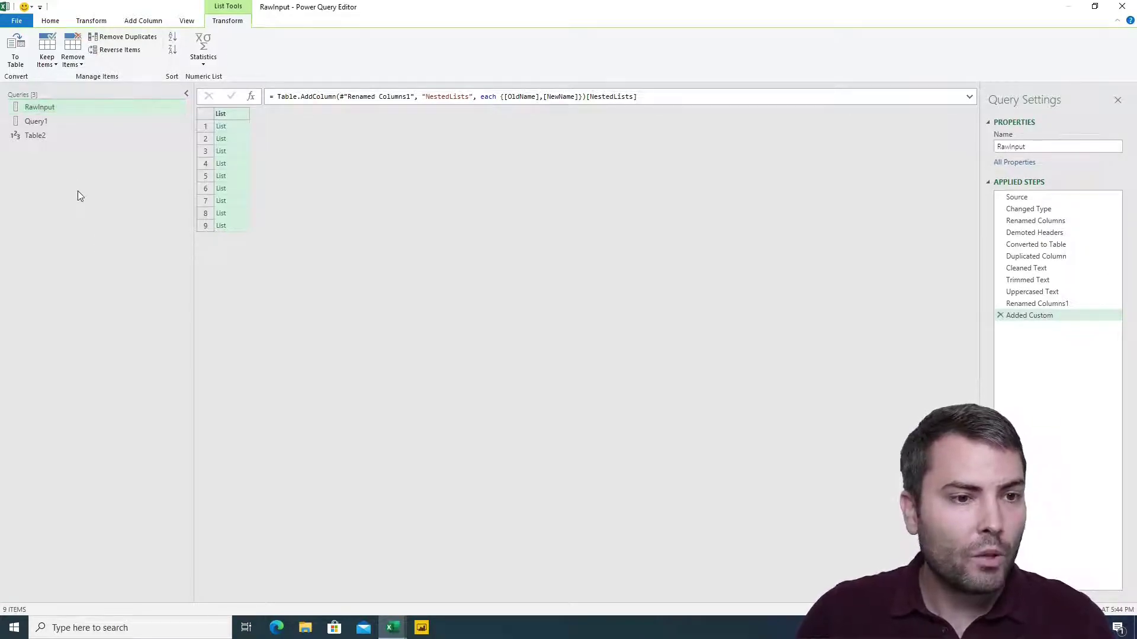
click(50, 21)
click(15, 68)
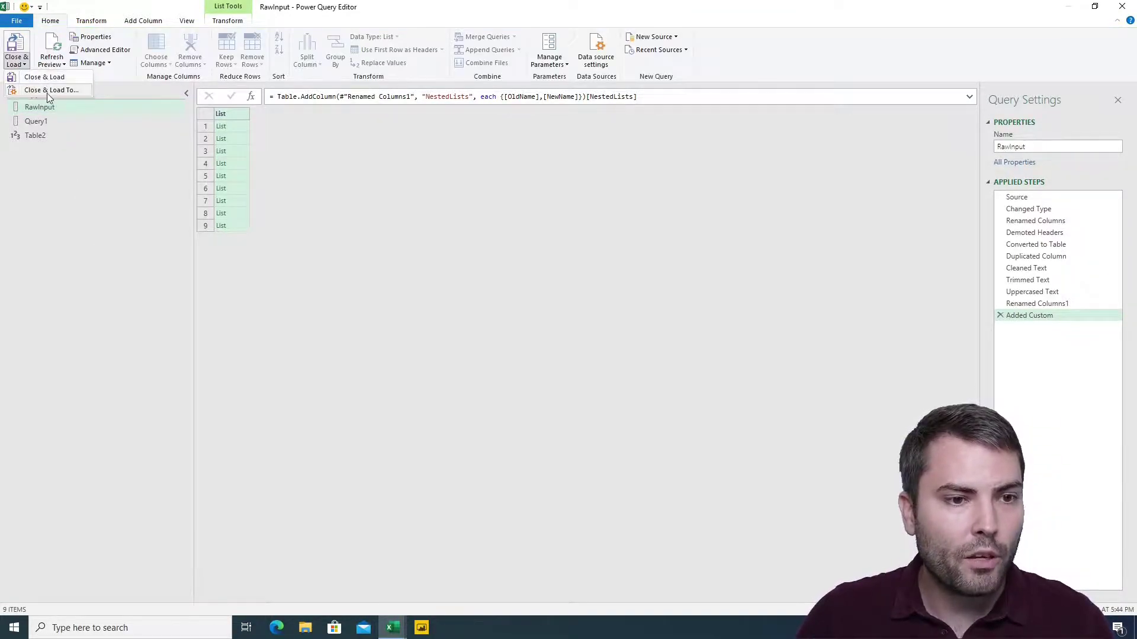
click(36, 89)
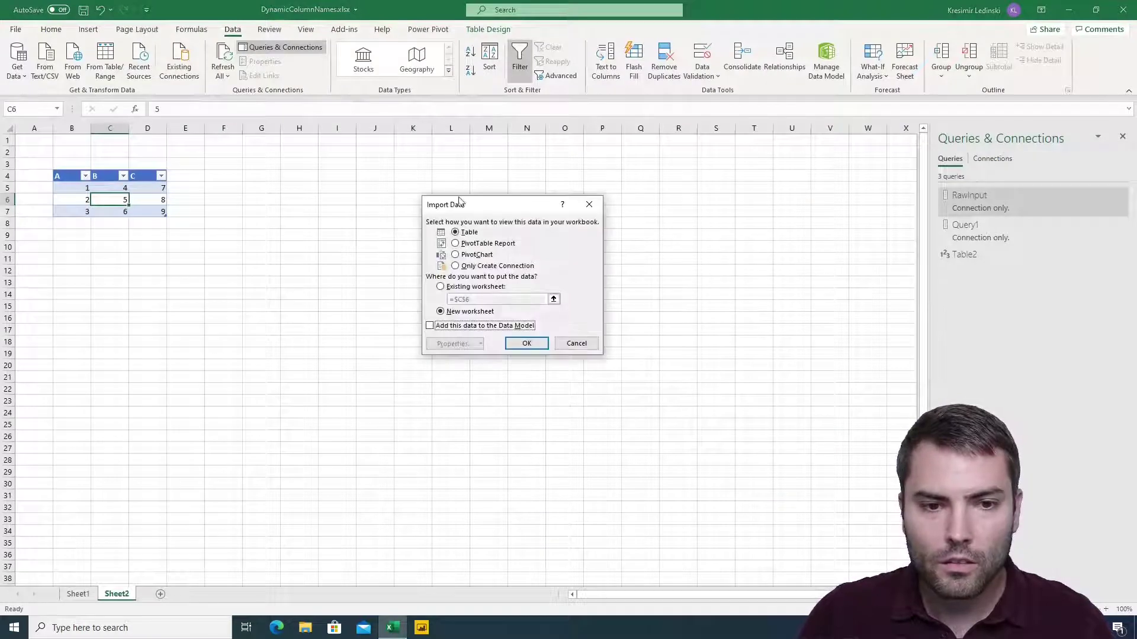
click(449, 265)
click(538, 344)
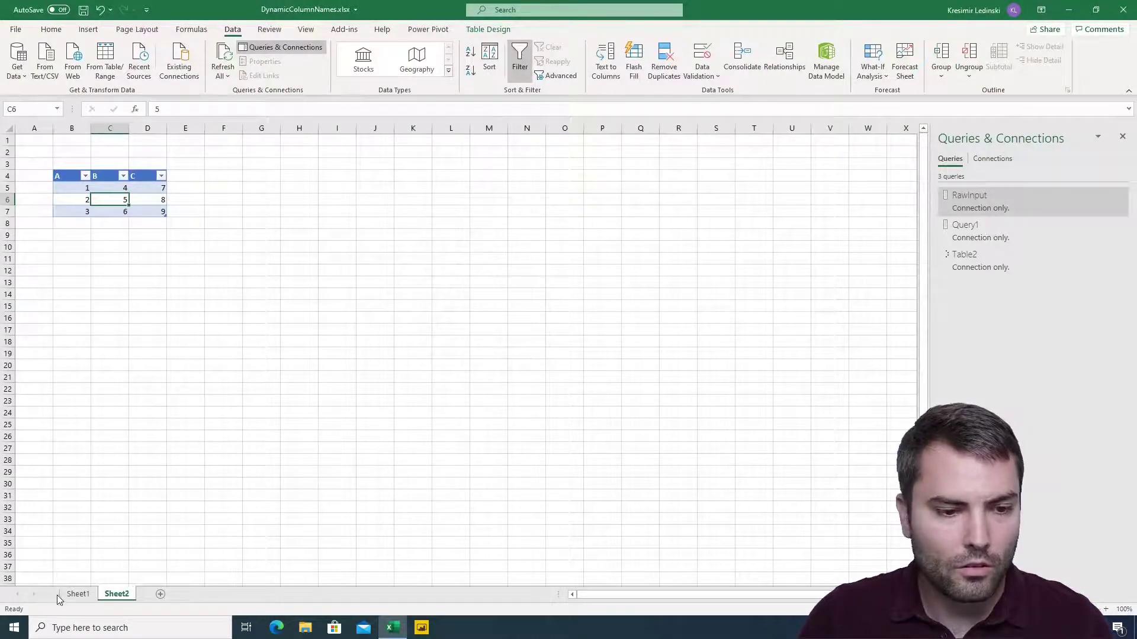
- Create a new query from the promotions table on Sheet1 and expand the list of queries in the editor
click(77, 594)
click(243, 259)
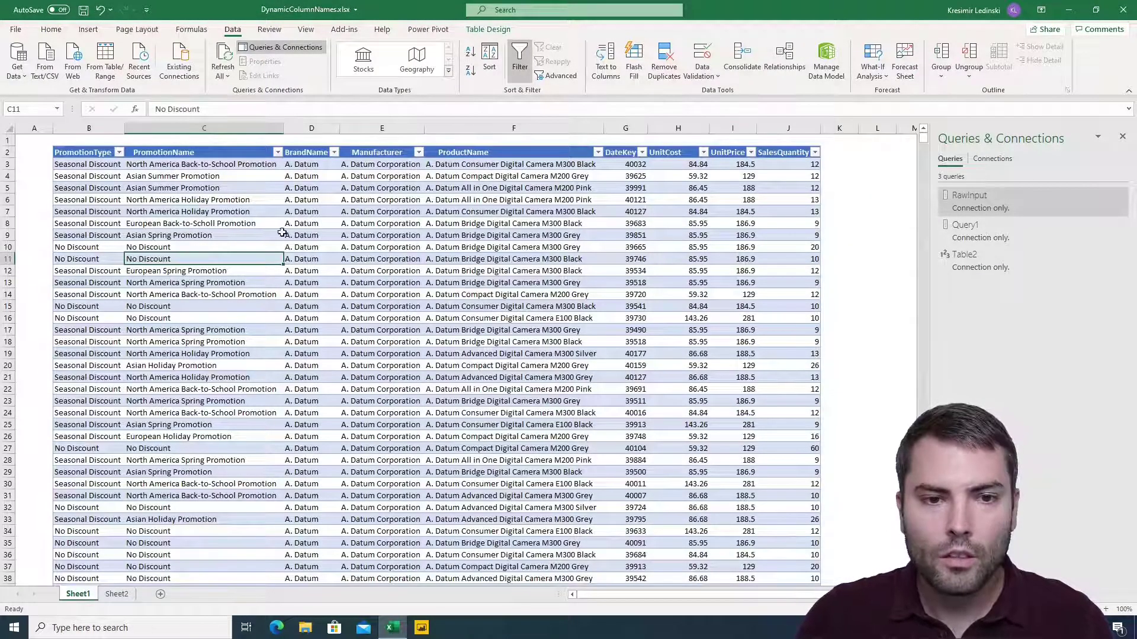
click(299, 212)
click(102, 64)
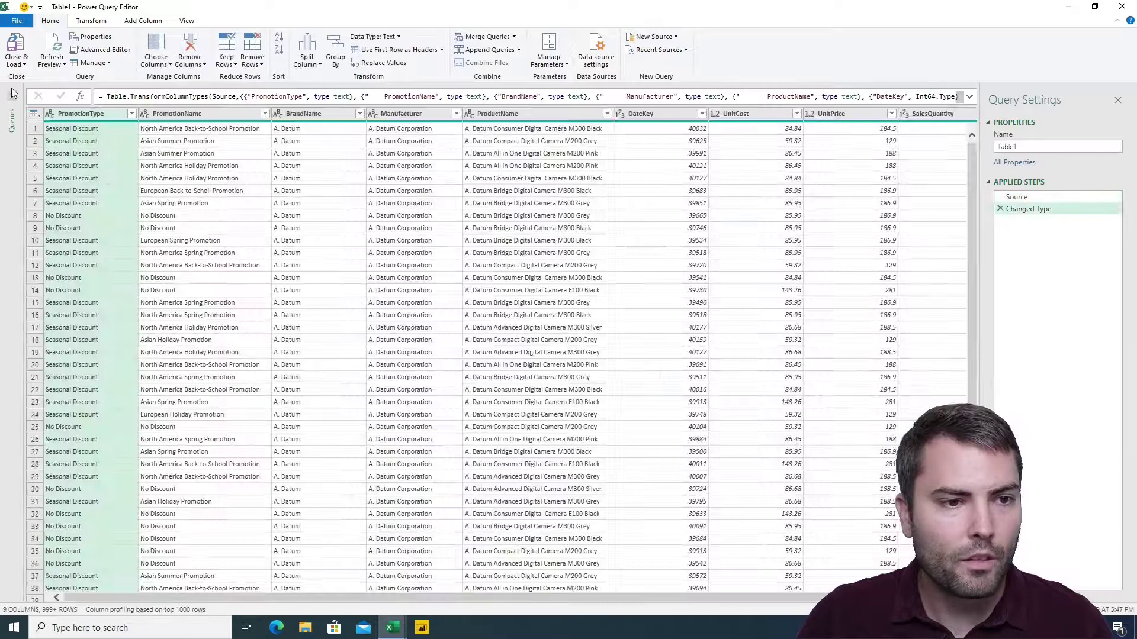
click(13, 93)
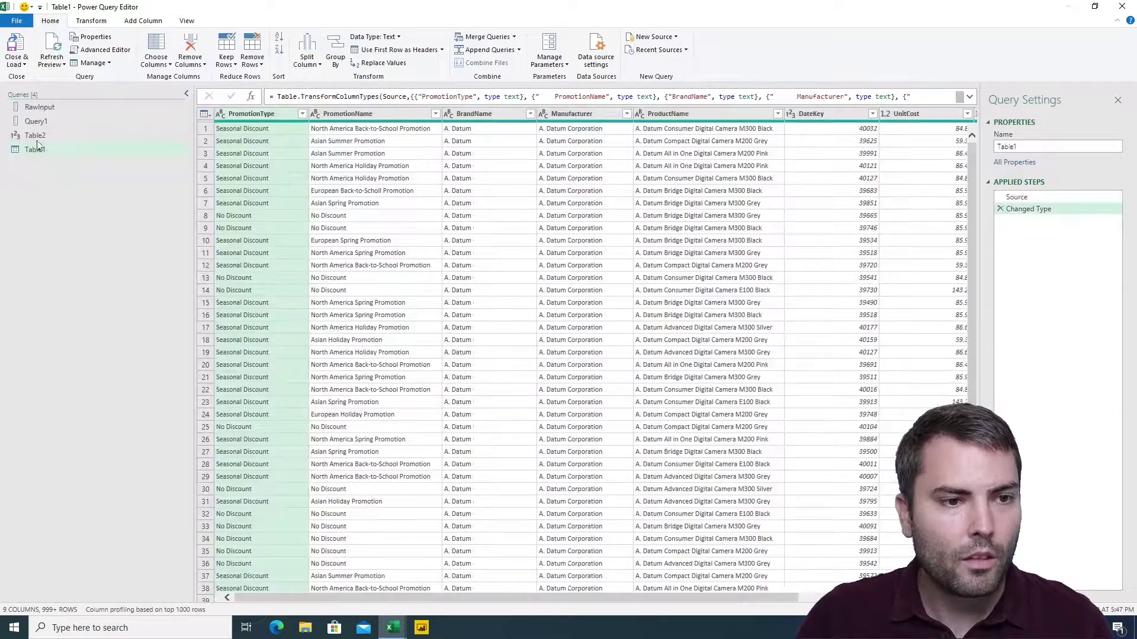
- Rename the RawInput query as FXClean
click(66, 106)
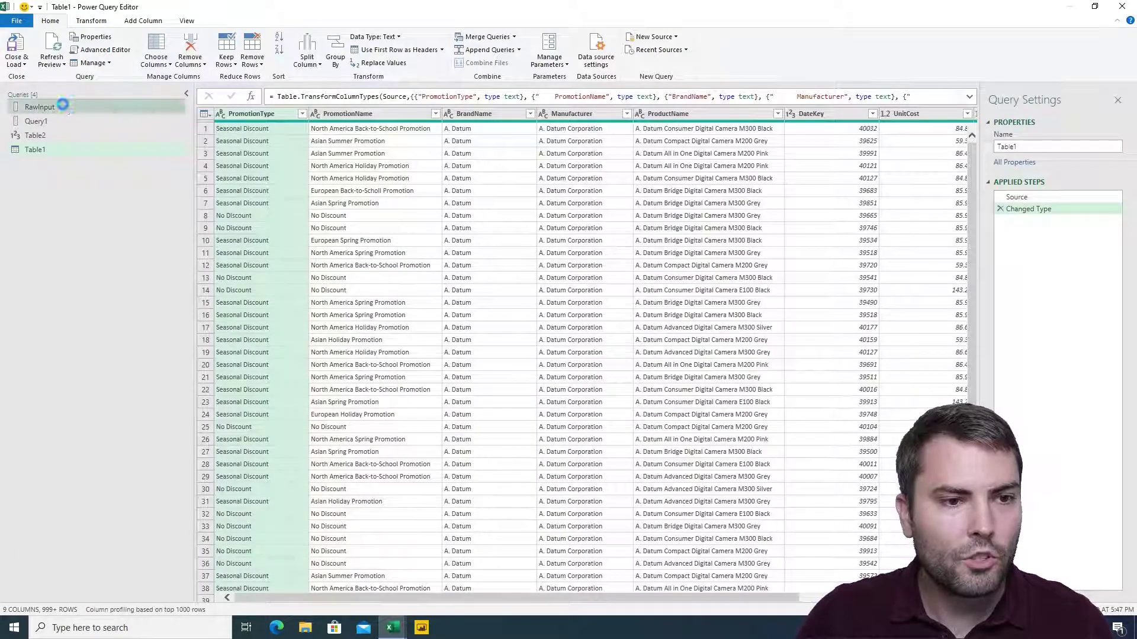
double_click(1012, 146)
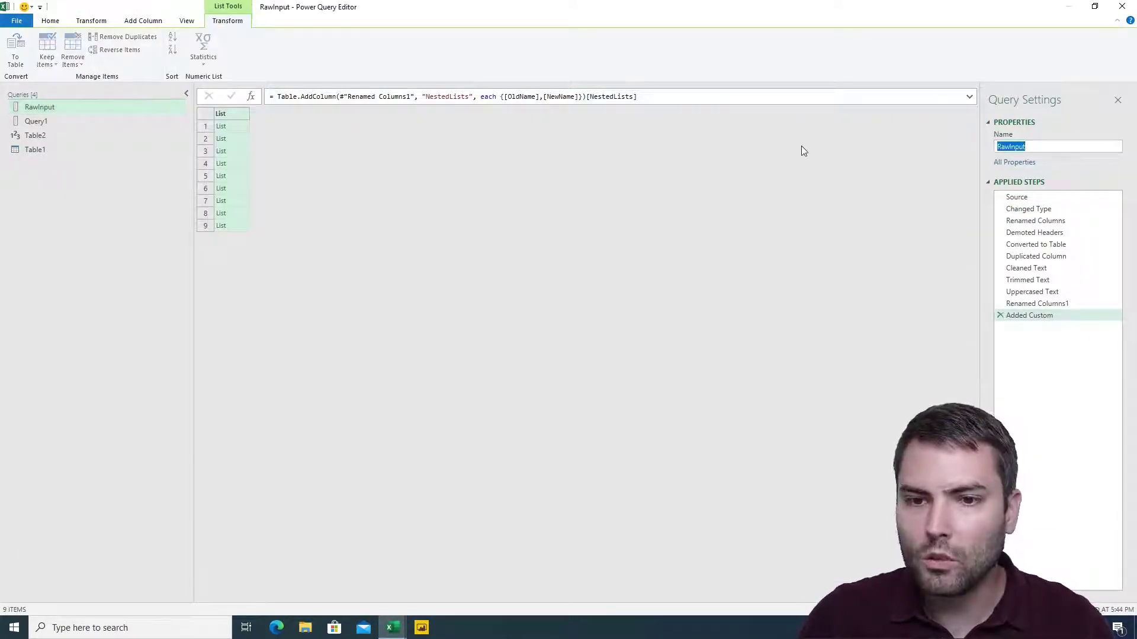
text(FXClean)
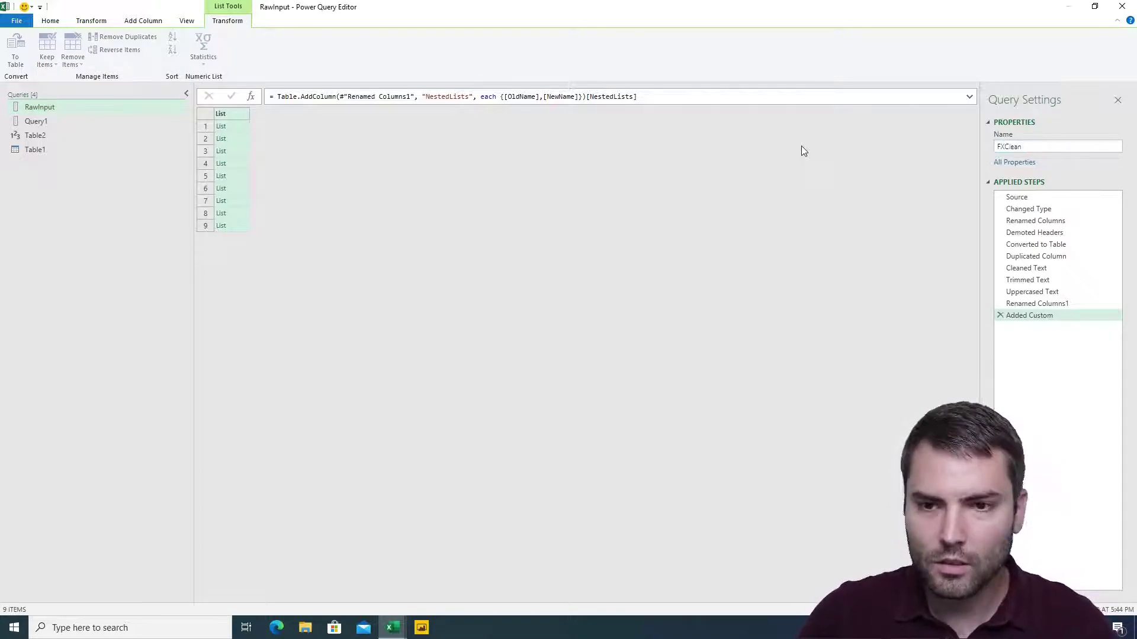
key(Return)
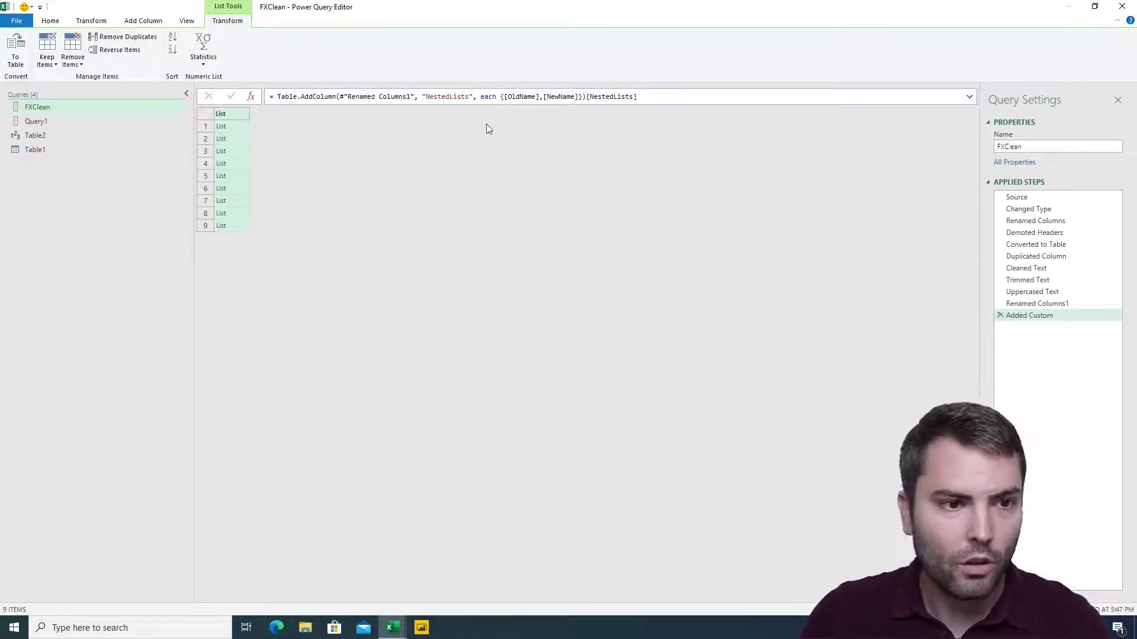
- Examine the nested old/new name lists in FXClean and compare them with the manually written pairs in Query1
click(234, 151)
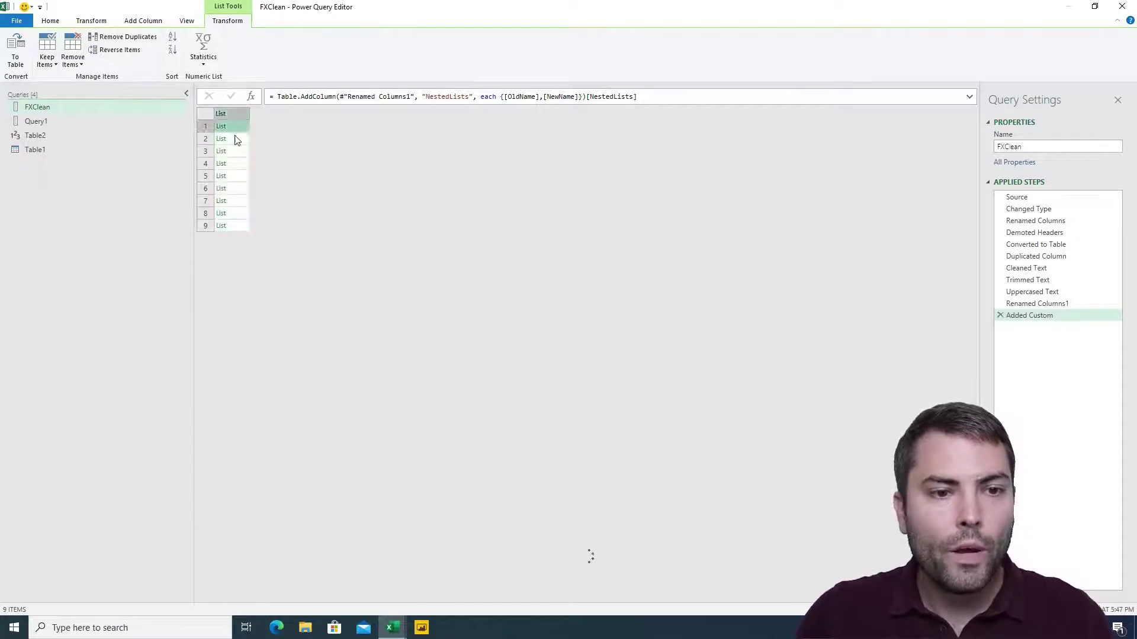
click(237, 176)
click(36, 150)
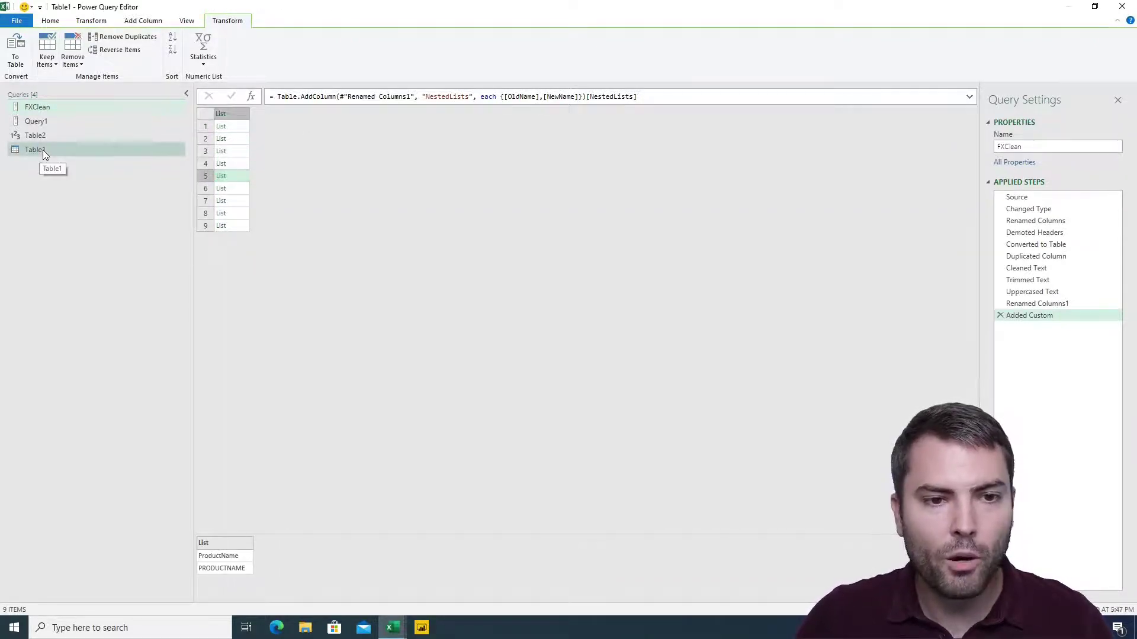
click(34, 121)
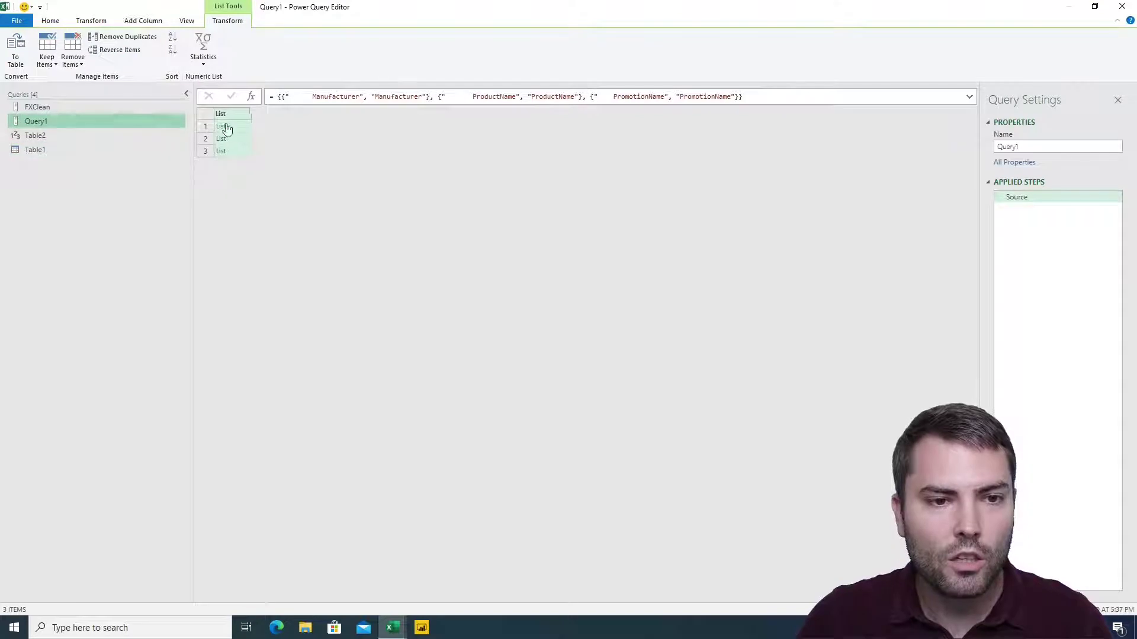
click(68, 107)
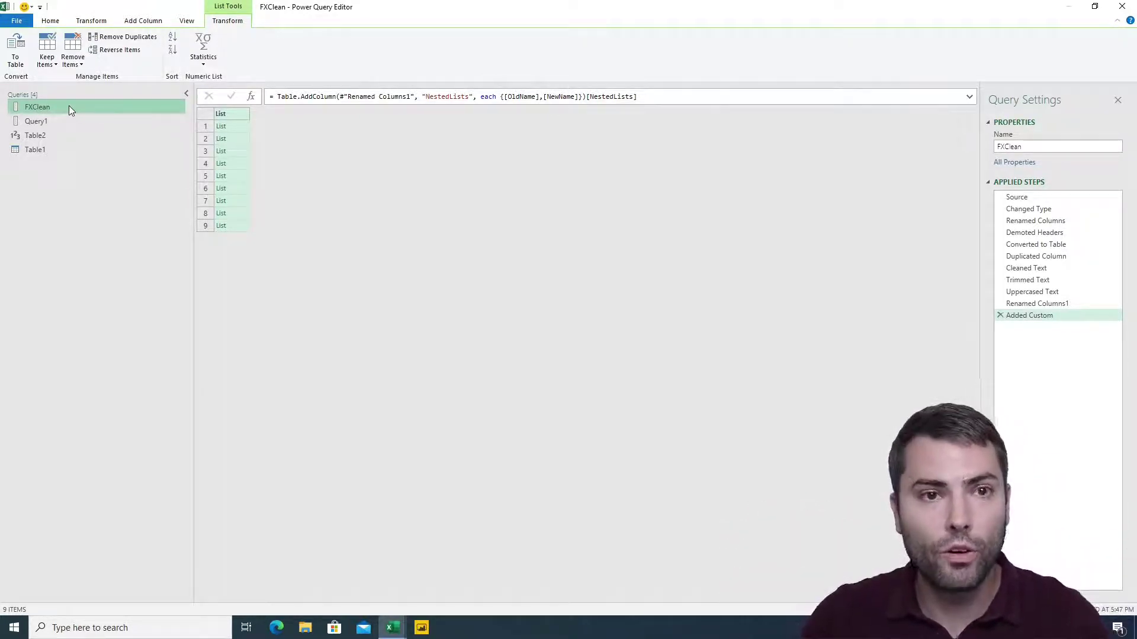
- Open the FXClean code in the Advanced Editor and insert two blank lines above the intact let keyword
click(51, 22)
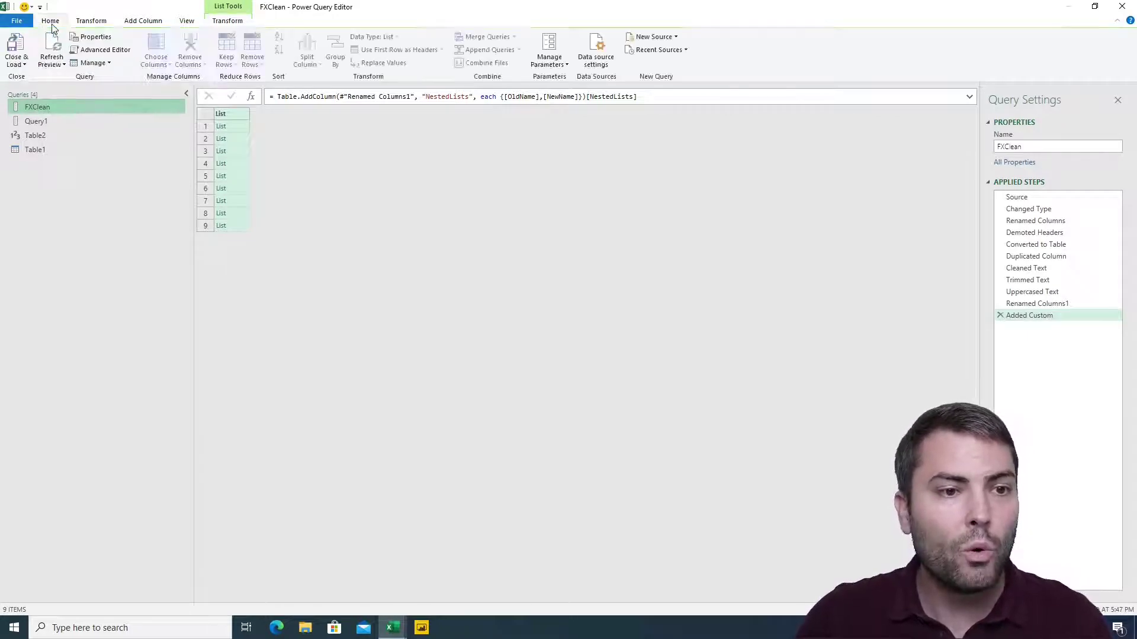
click(101, 50)
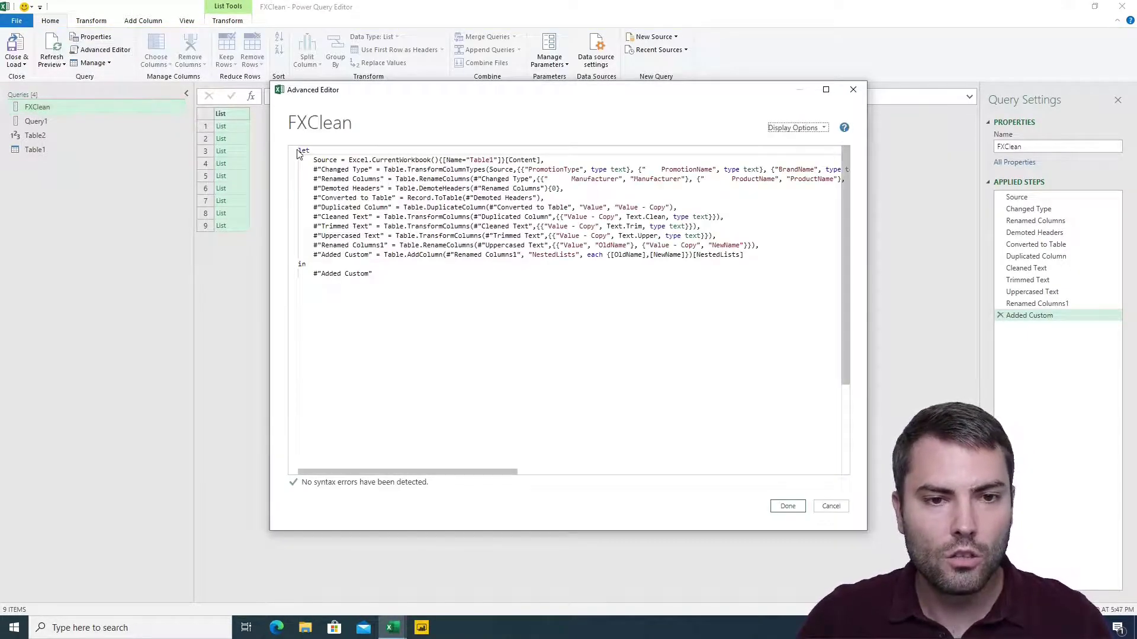
click(796, 128)
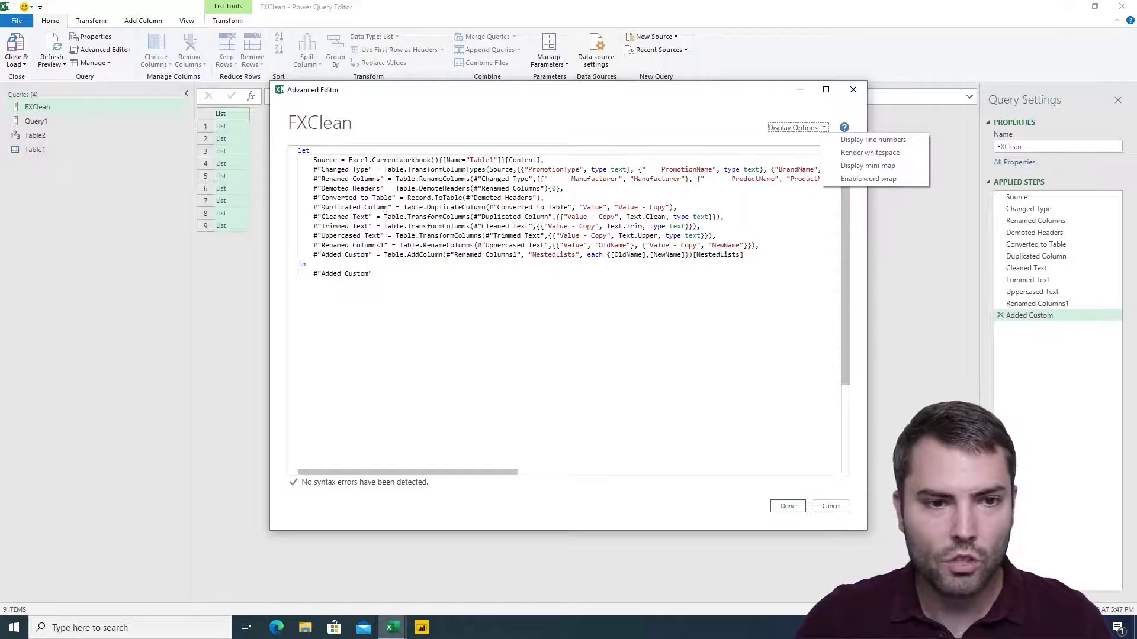
click(299, 151)
key(Return)
key(Return)
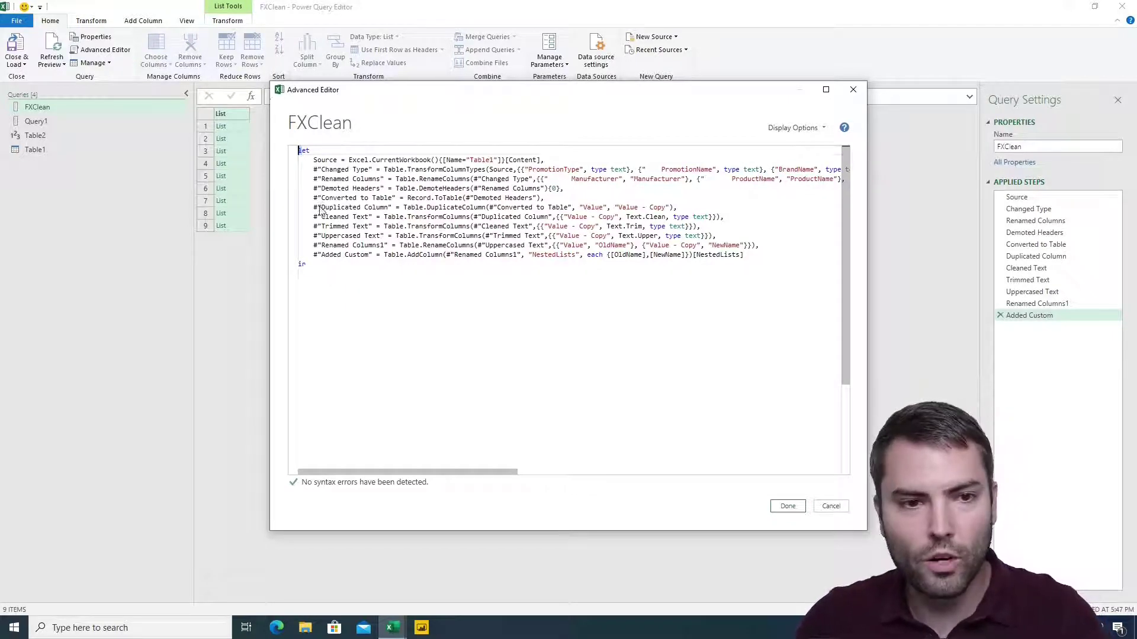
key(Up)
key(Up)
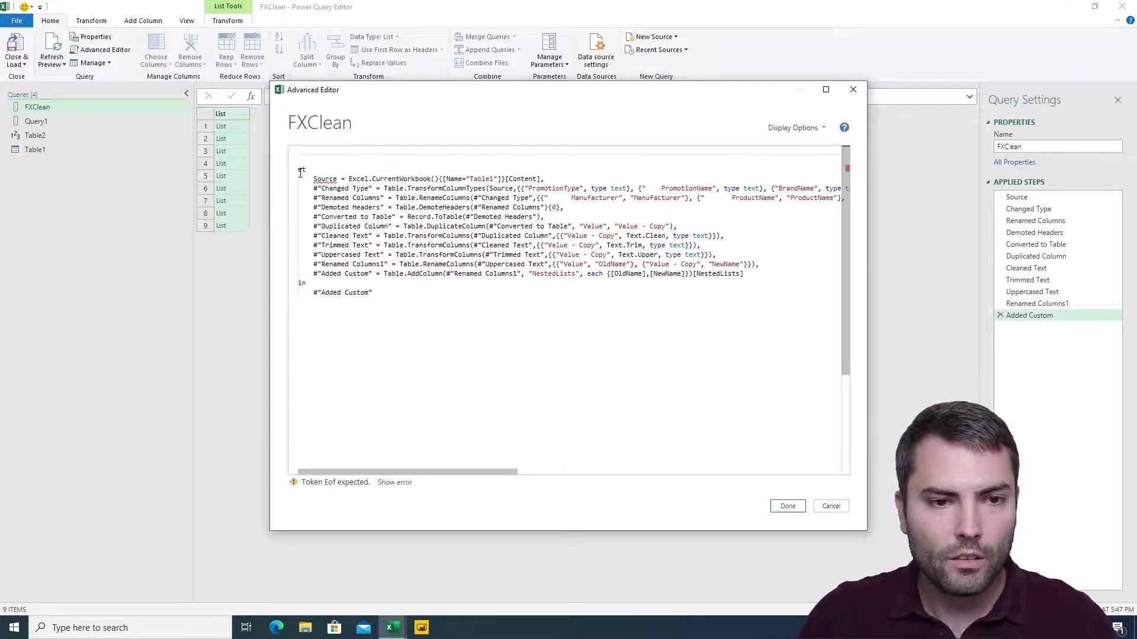
key(Down)
key(Down)
text(l)
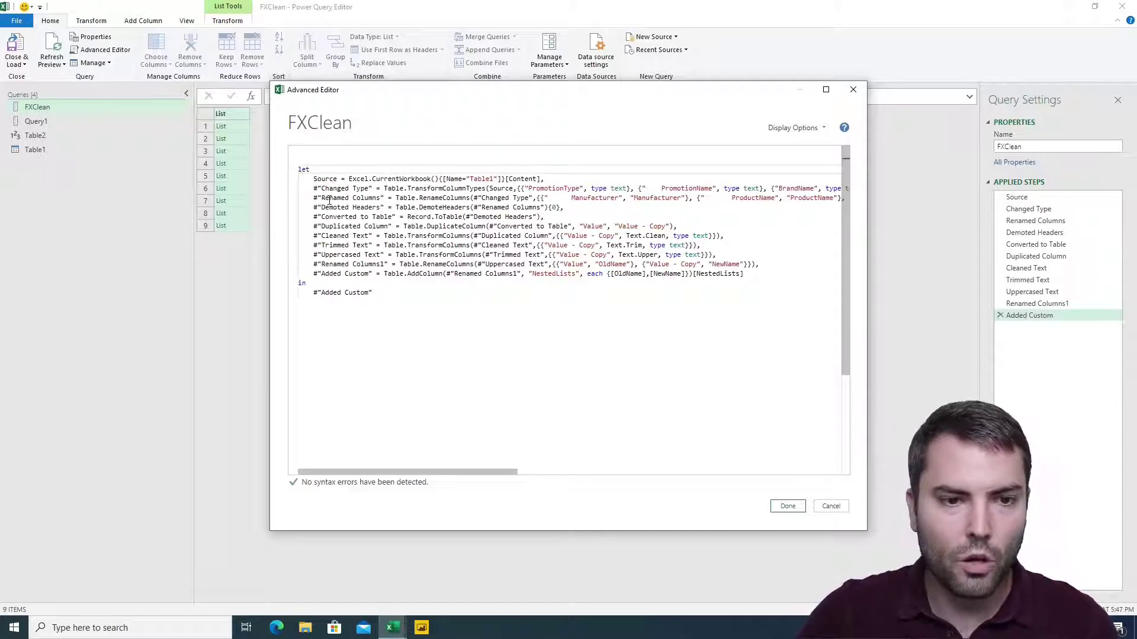
key(Up)
key(Up)
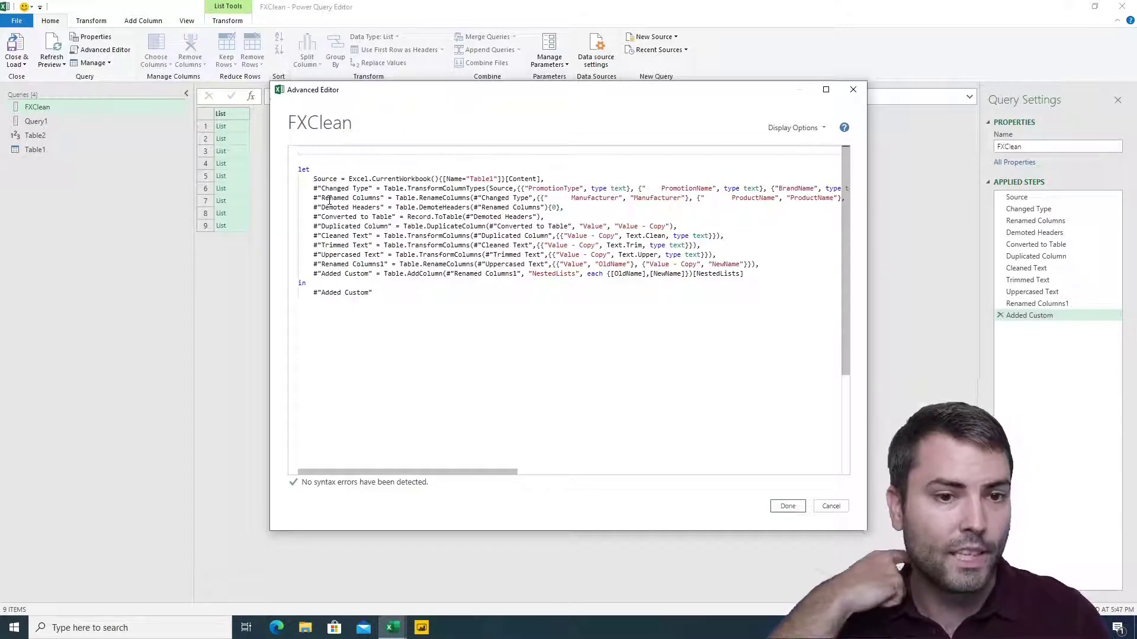
- Write the function signature (DirtyTable as table) as table=> on the first line of the FXClean code
text(()
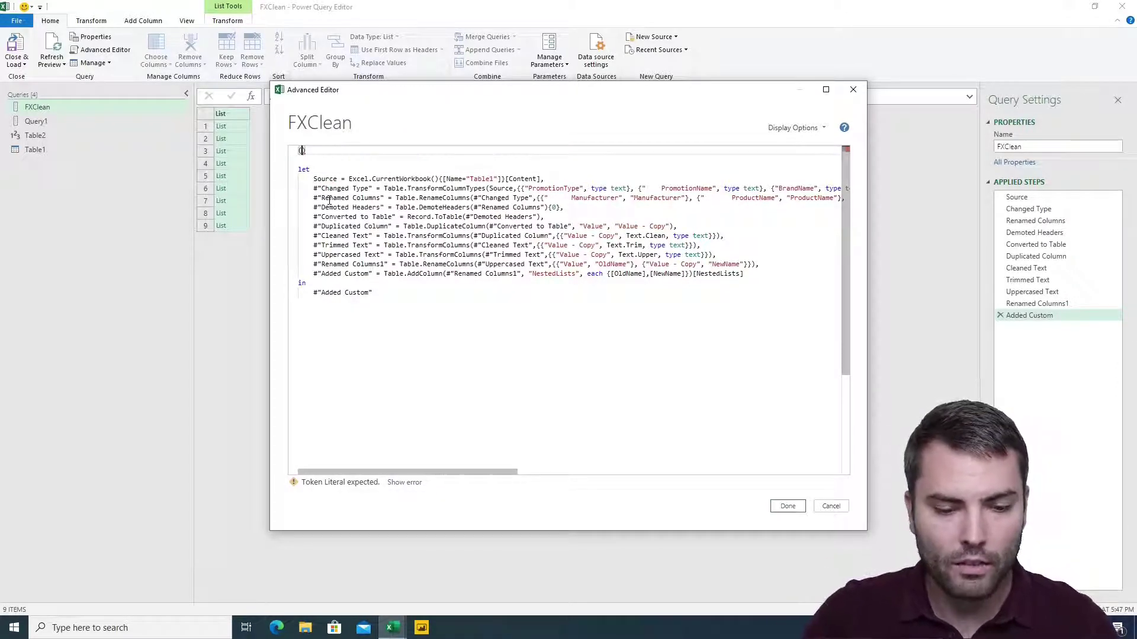
text(Dirt)
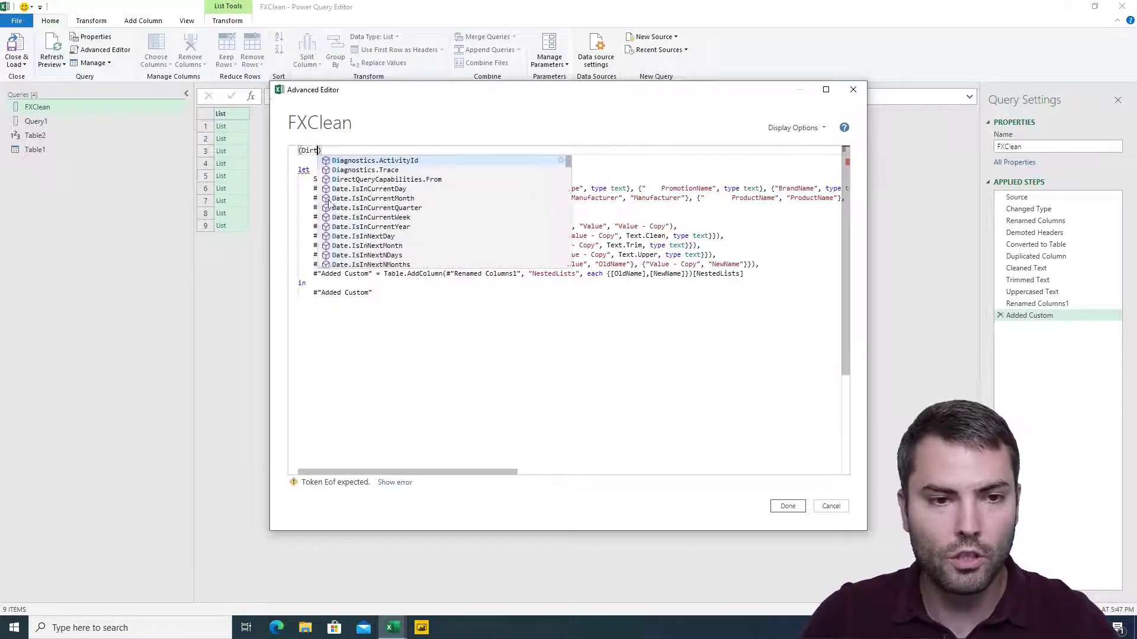
text(yTable)
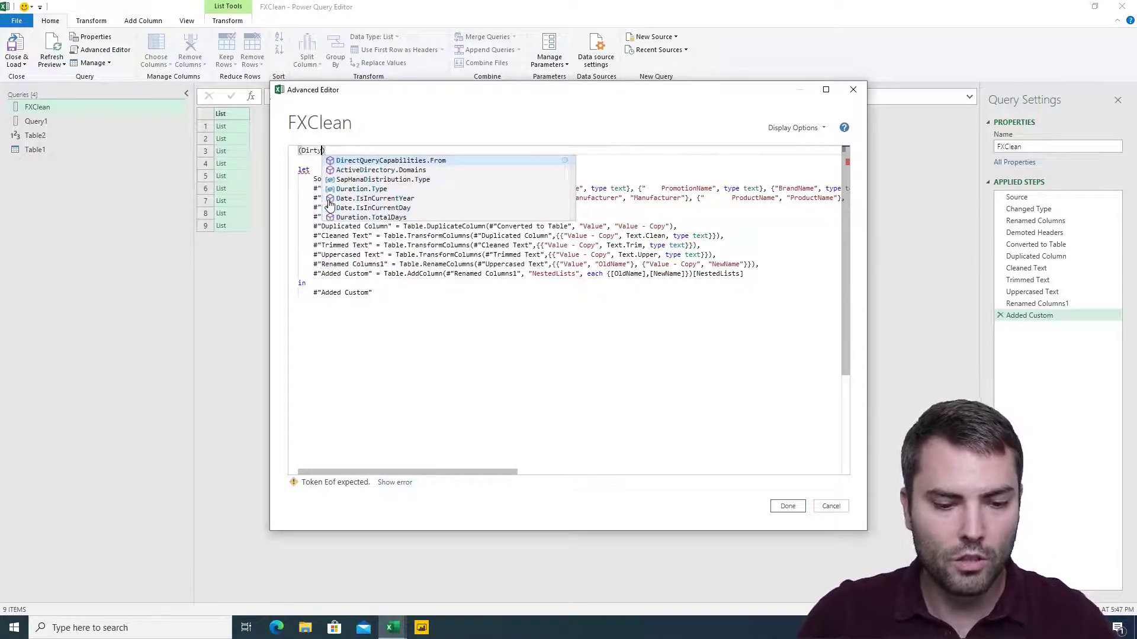
text( as)
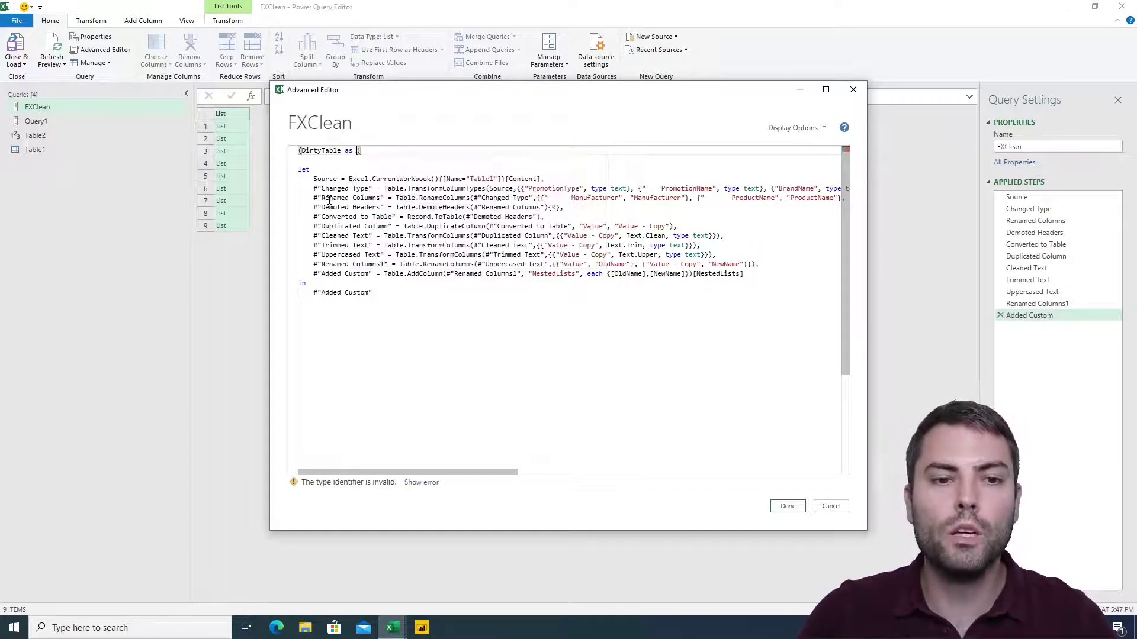
text( table)
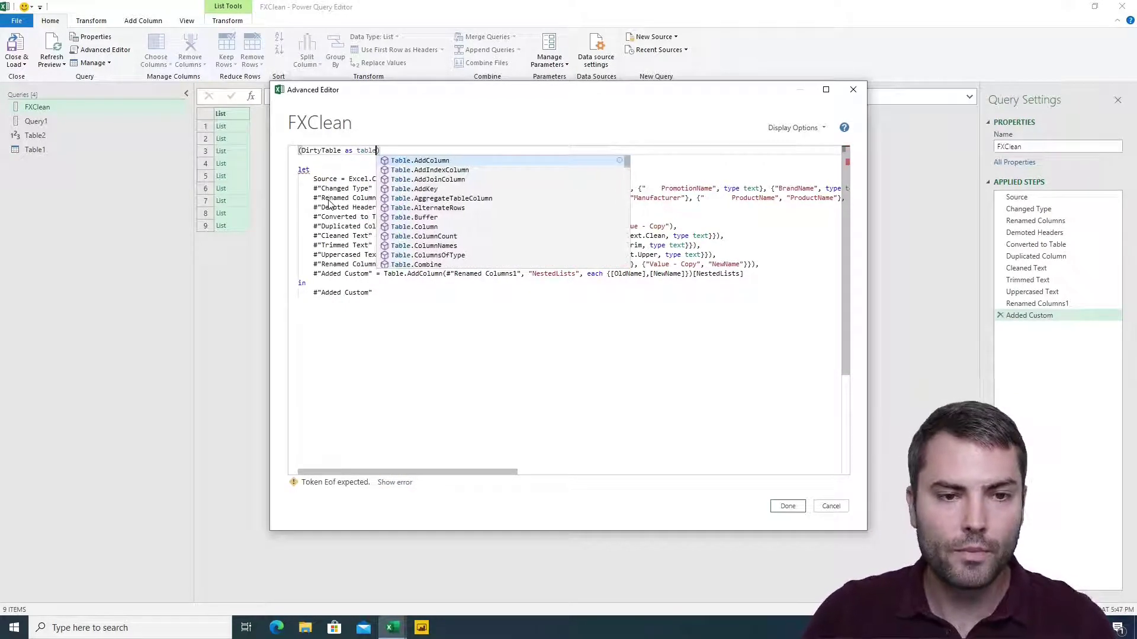
click(443, 151)
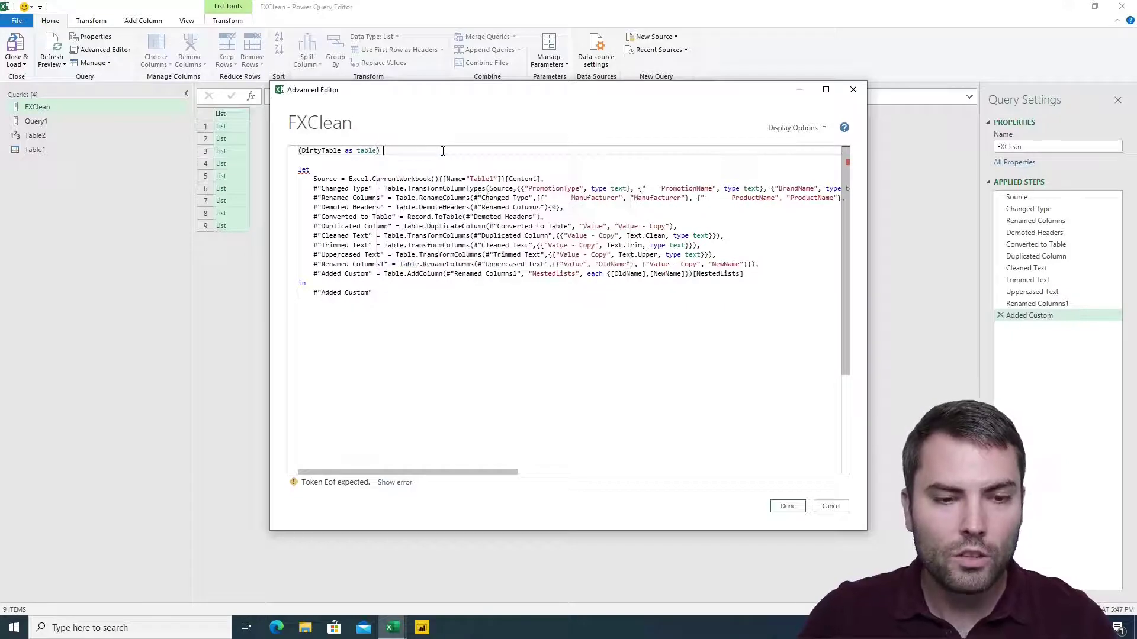
text(as )
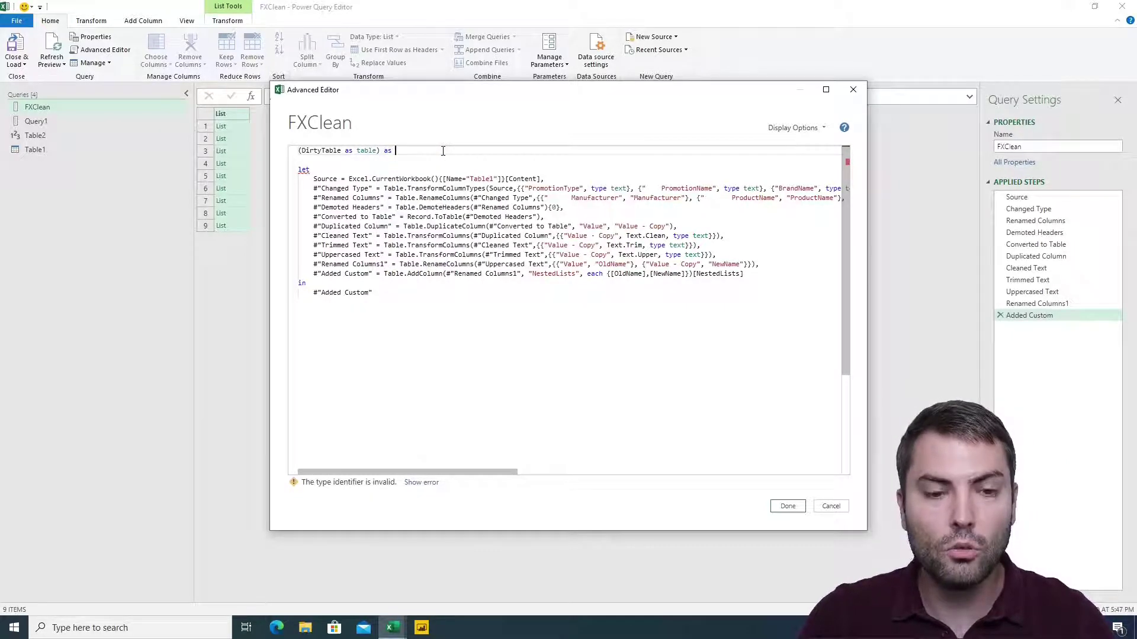
text(table)
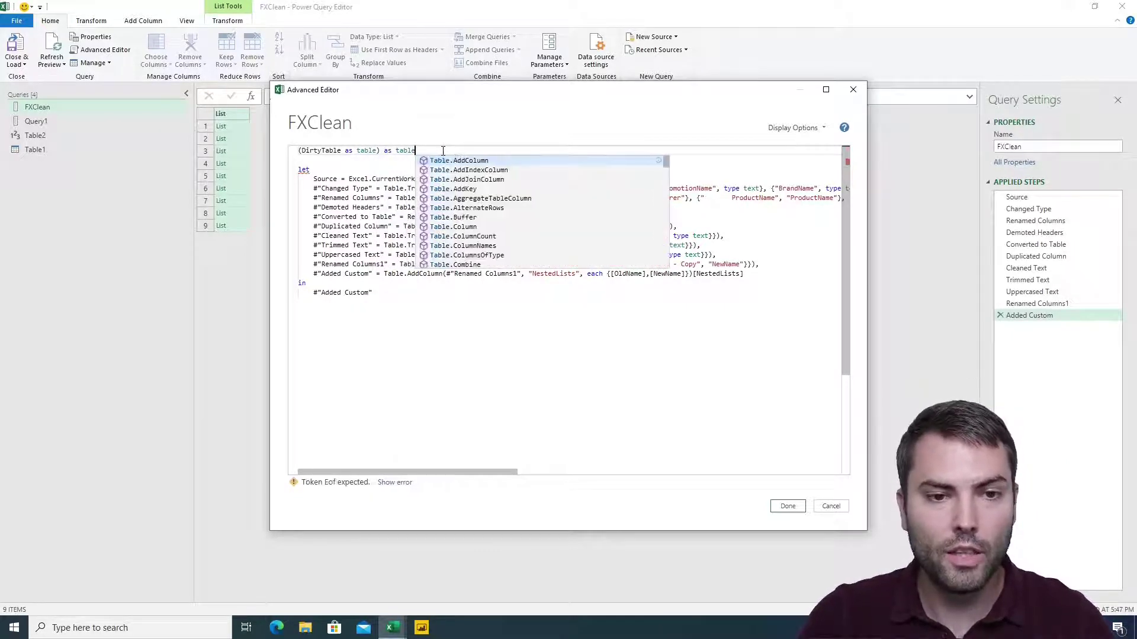
text(=>)
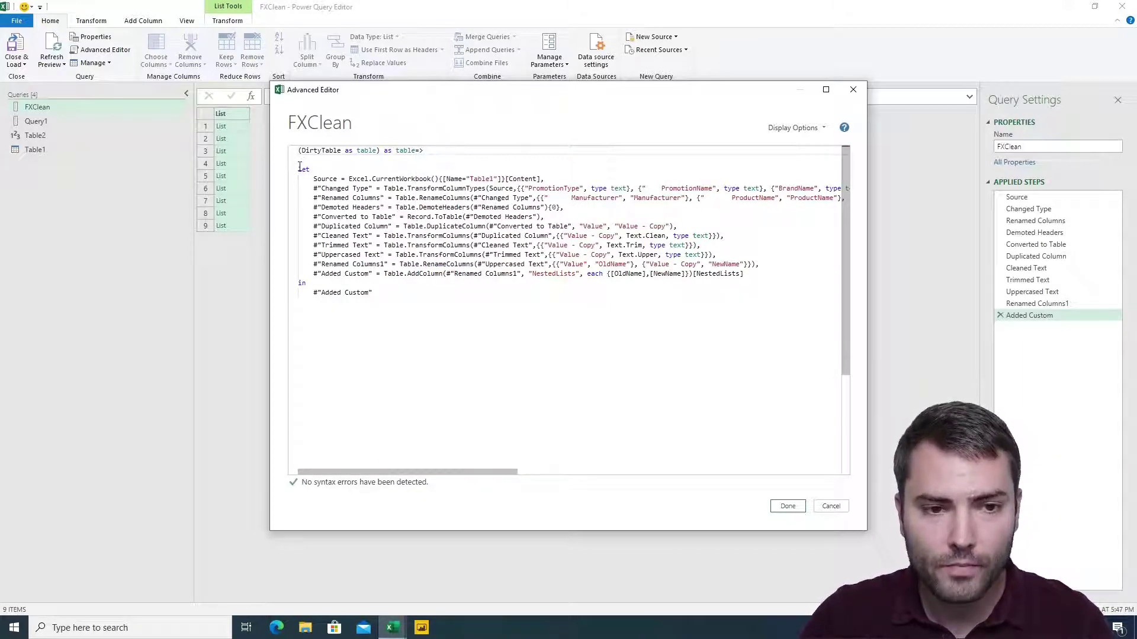
- Delete the #"Changed Type" and #"Renamed Columns" lines from the let block, leaving no empty line behind
drag(298, 169, 398, 297)
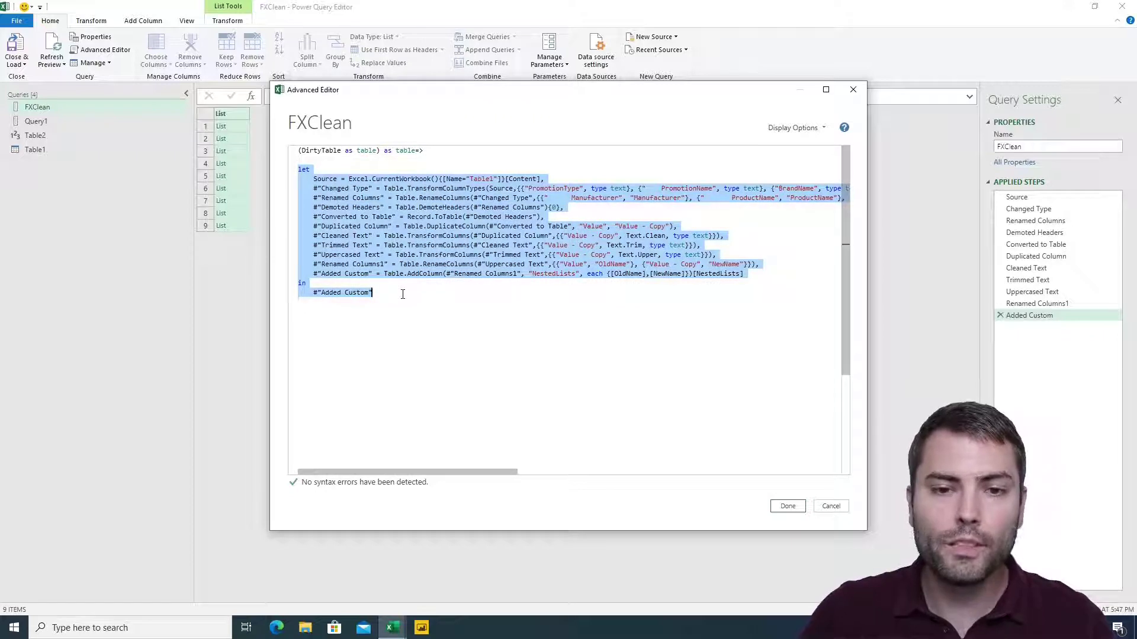
click(314, 187)
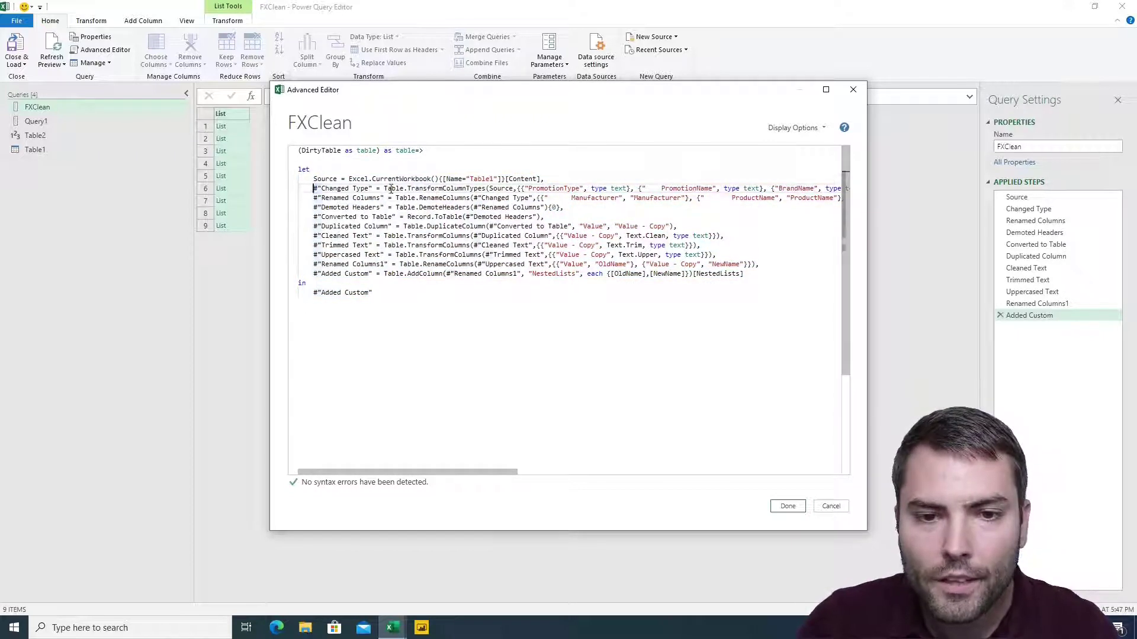
drag(314, 188, 832, 202)
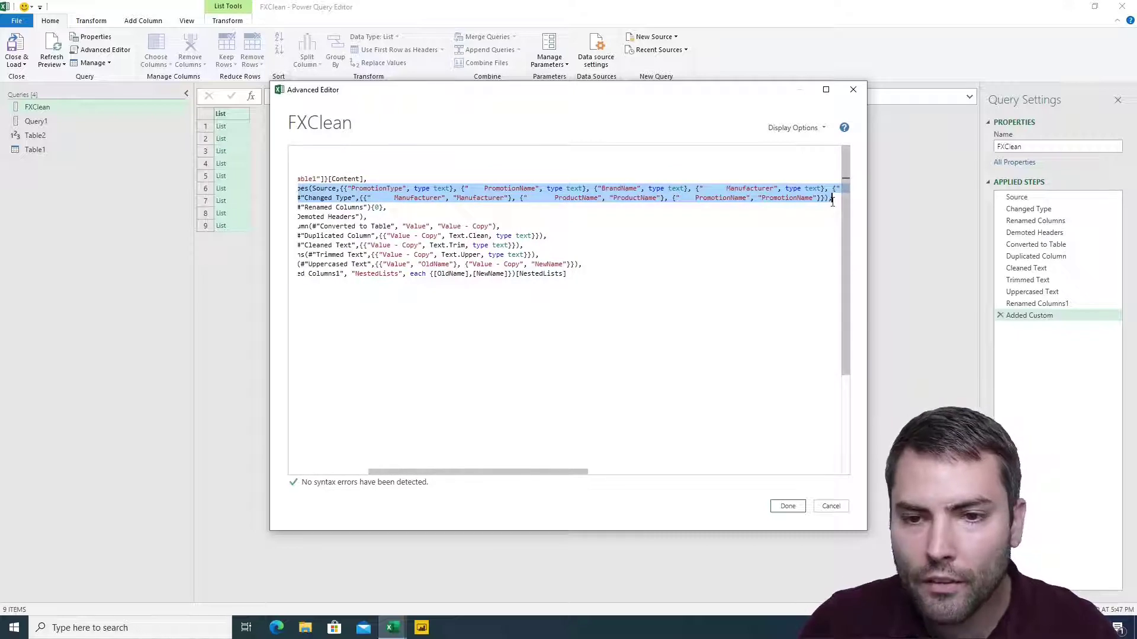
key(Delete)
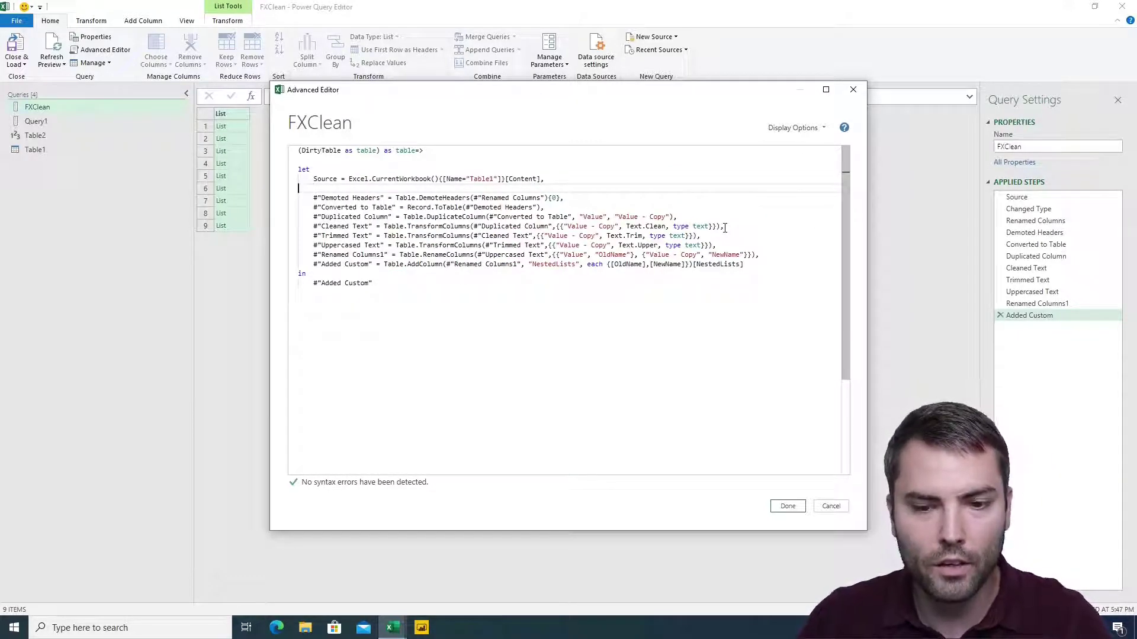
key(BackSpace)
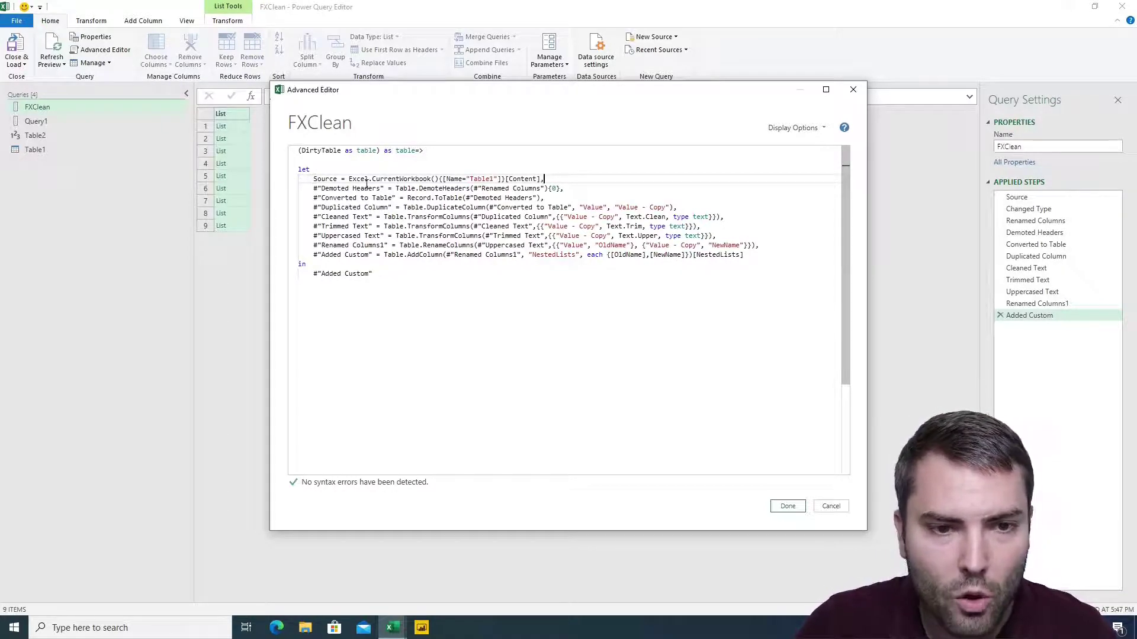
- Replace the #"Renamed Columns" reference inside Table.DemoteHeaders with Source
double_click(320, 181)
key(ctrl+c)
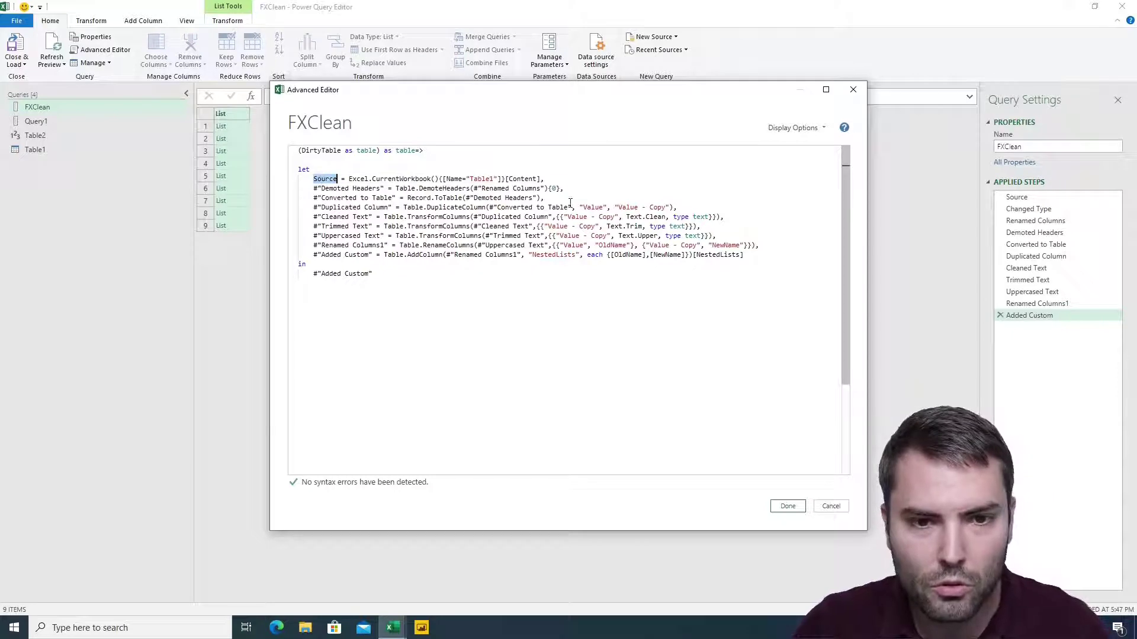
drag(544, 188, 473, 189)
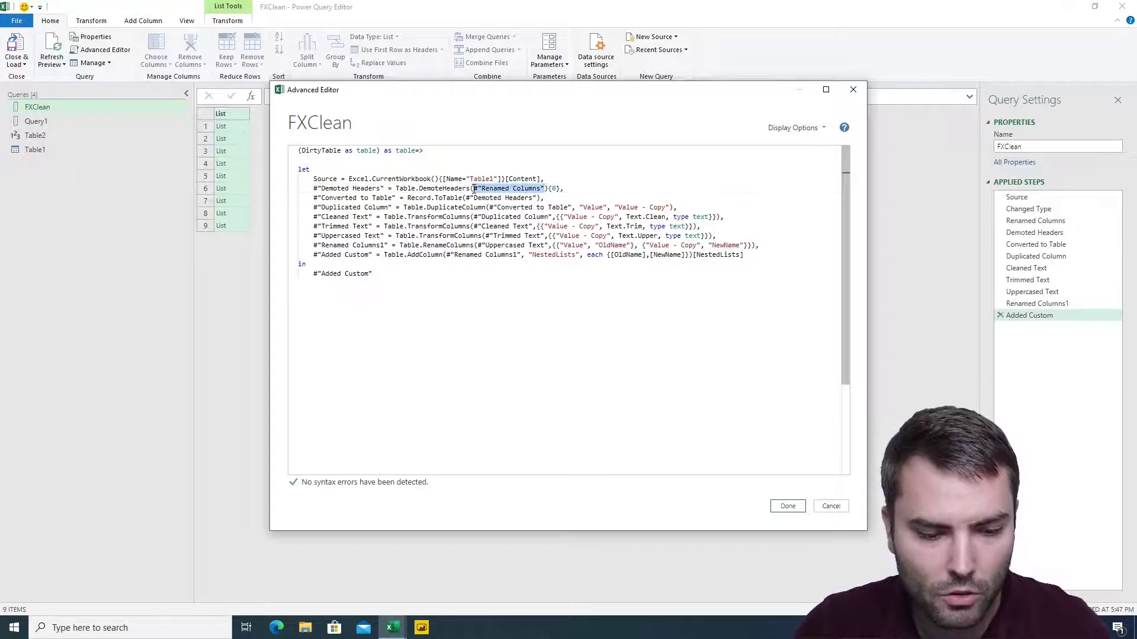
key(ctrl+v)
click(436, 296)
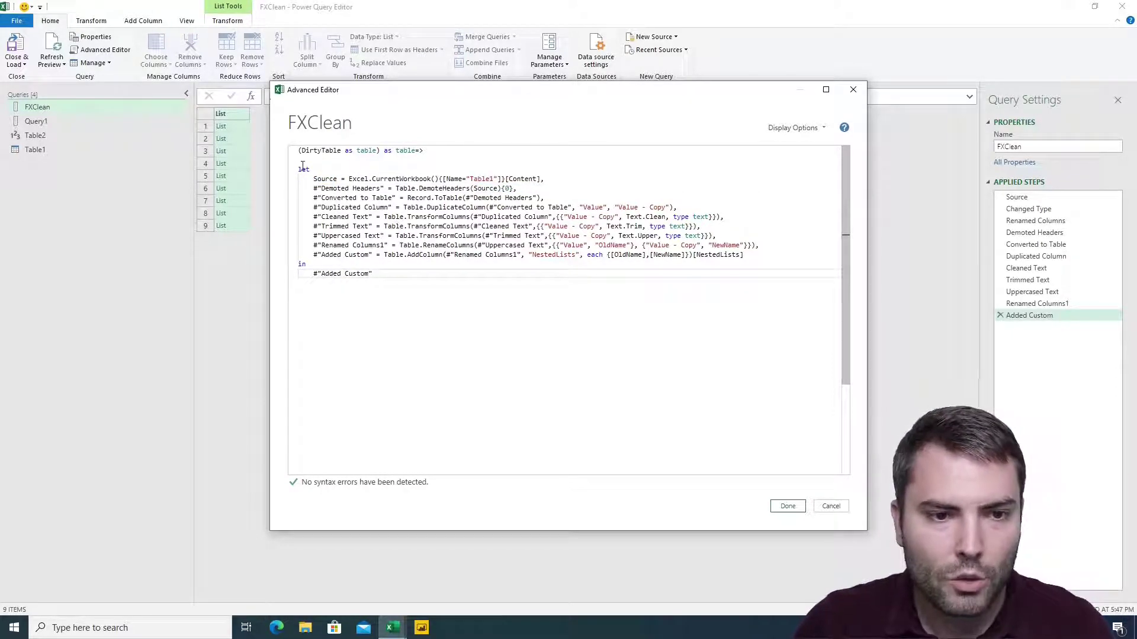
- Indent the entire let…in block below the function signature by three levels
drag(299, 169, 272, 168)
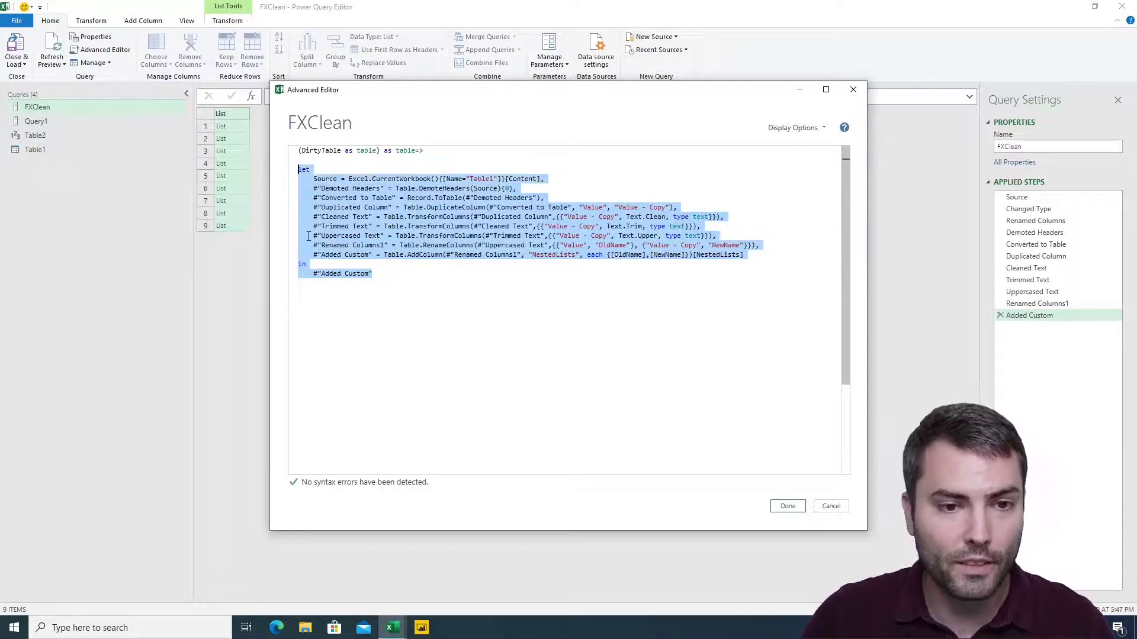
key(Tab)
key(Tab)
key(Tab)
- Assign the indented let block to a variable by writing ListOfLists= before its let, and remove the excess spacing between them
key(Left)
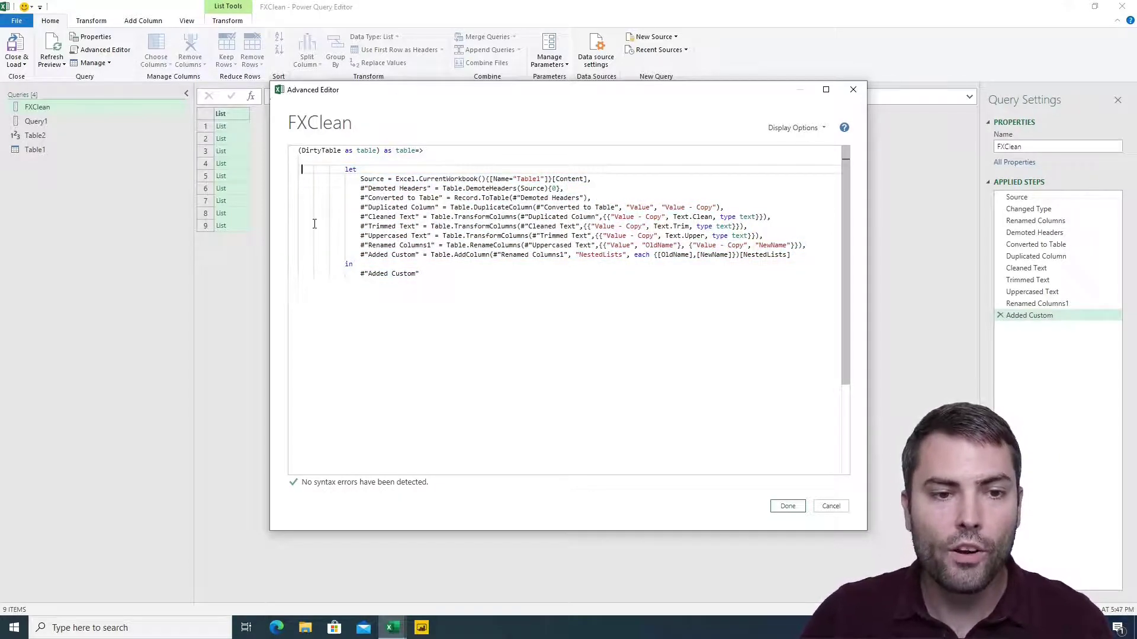
key(Left)
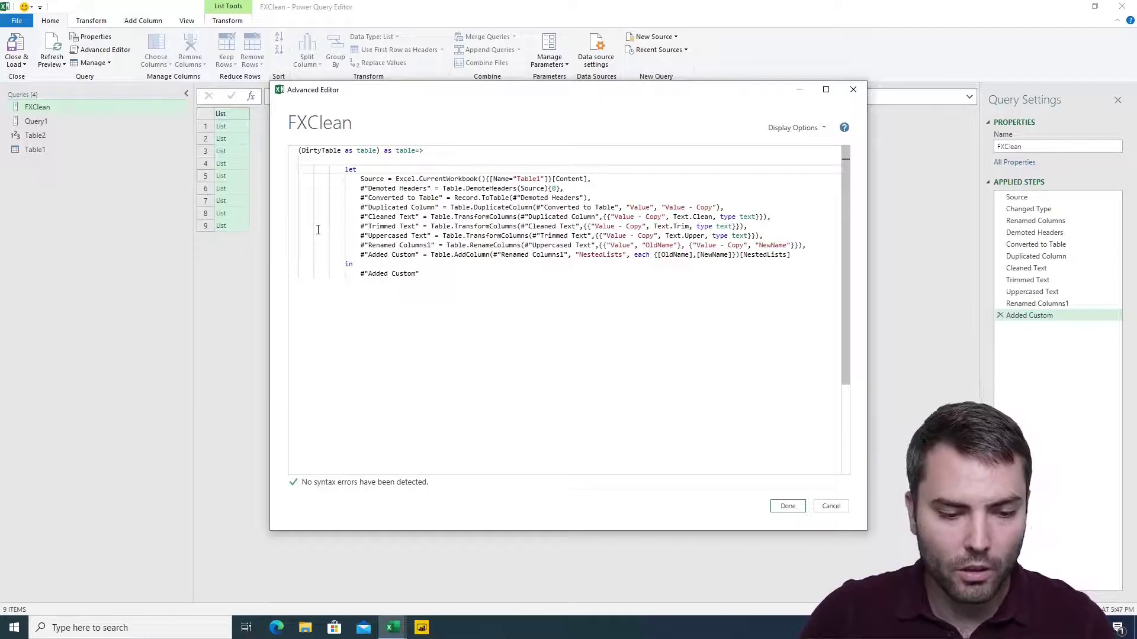
text(ListOf            )
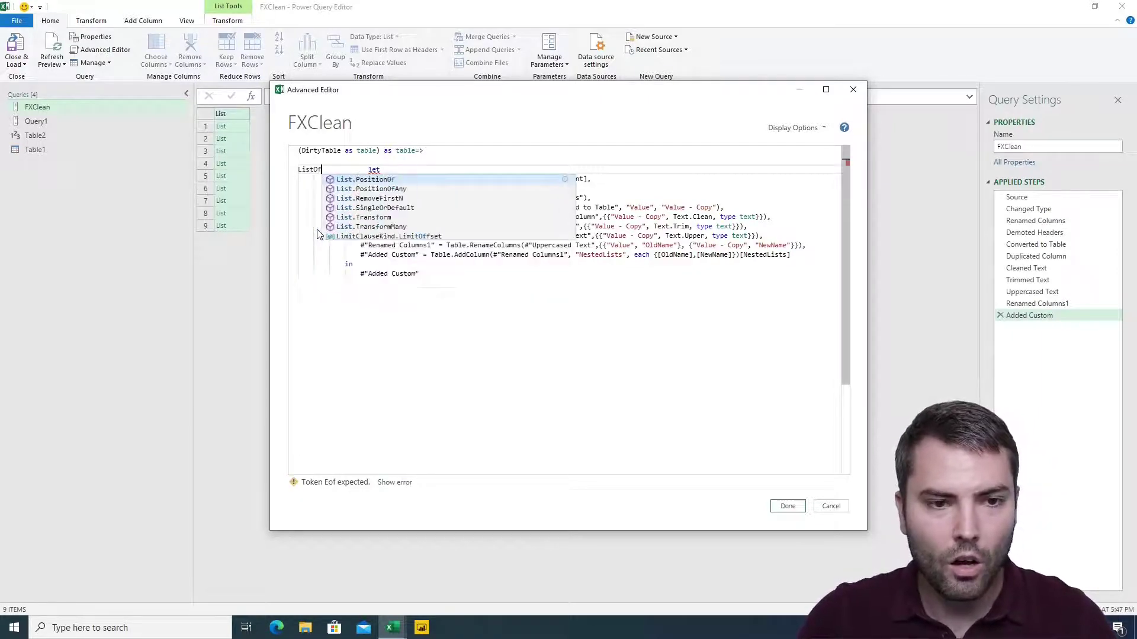
text(Lists)
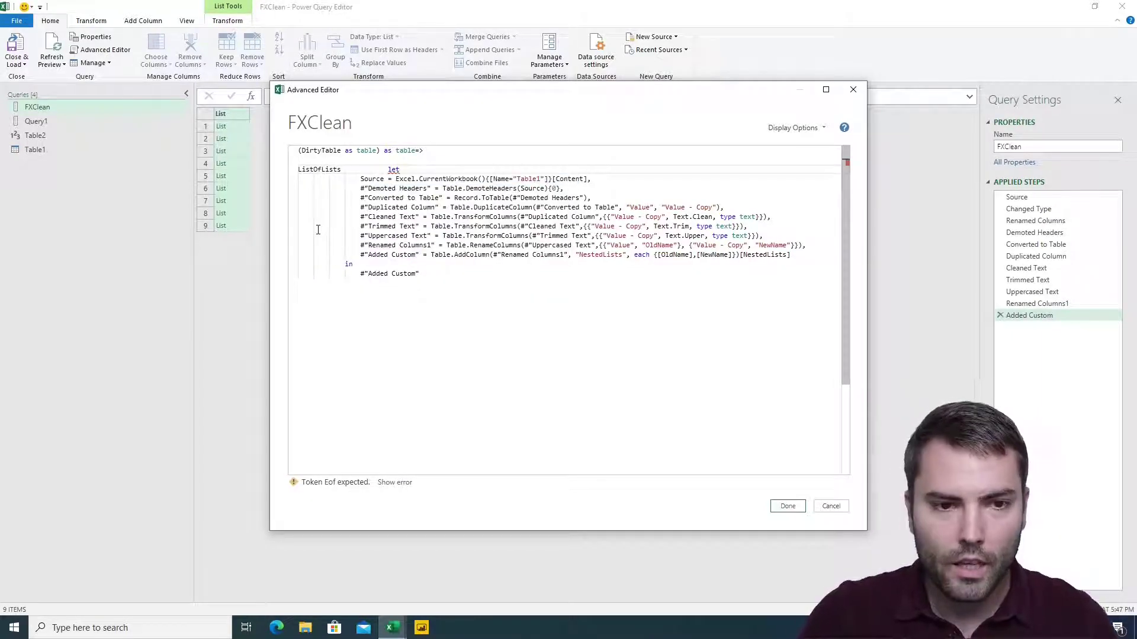
text(=)
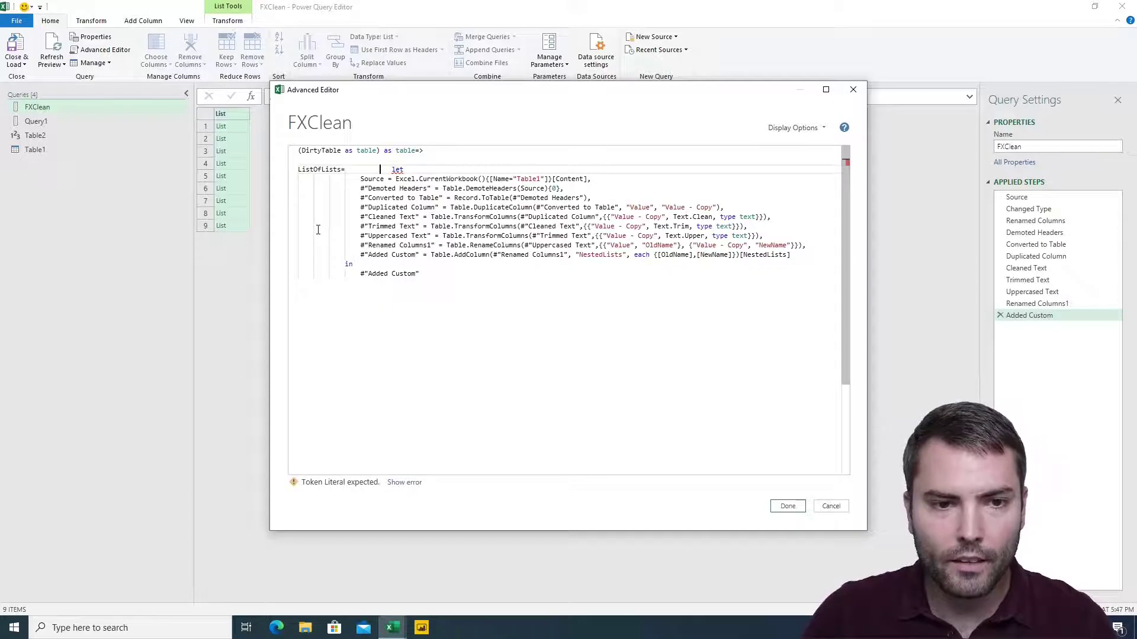
key(Right)
key(Right)
key(BackSpace)
key(BackSpace)
key(BackSpace)
key(BackSpace)
key(BackSpace)
key(BackSpace)
key(BackSpace)
key(BackSpace)
key(BackSpace)
key(BackSpace)
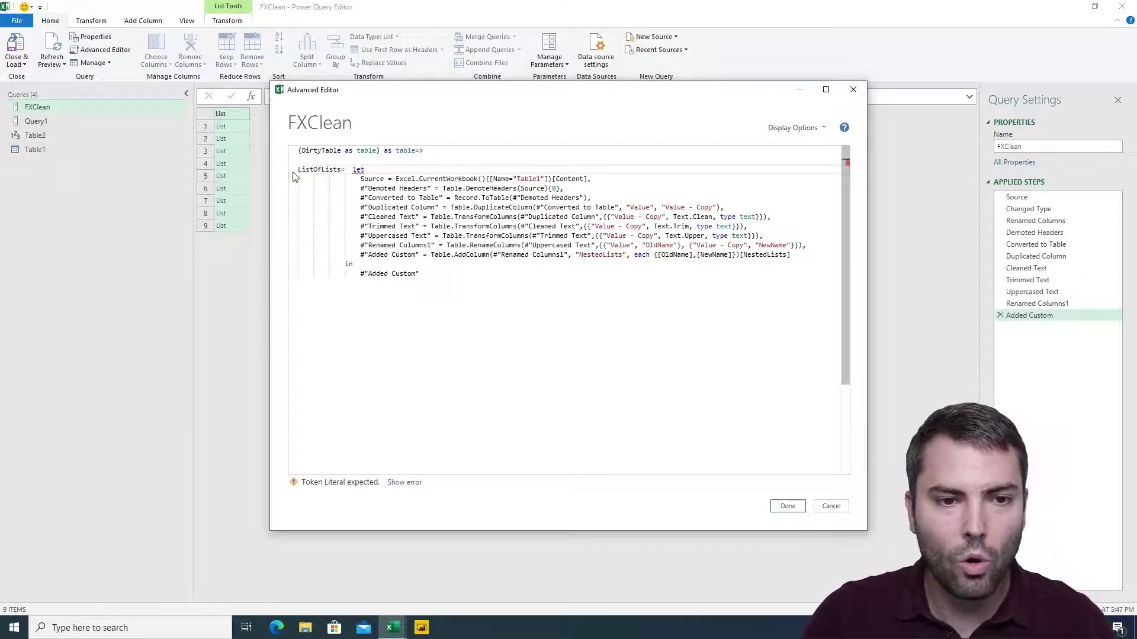
- Add an outer let on the line above ListOfLists, followed by a blank line
drag(452, 277, 338, 171)
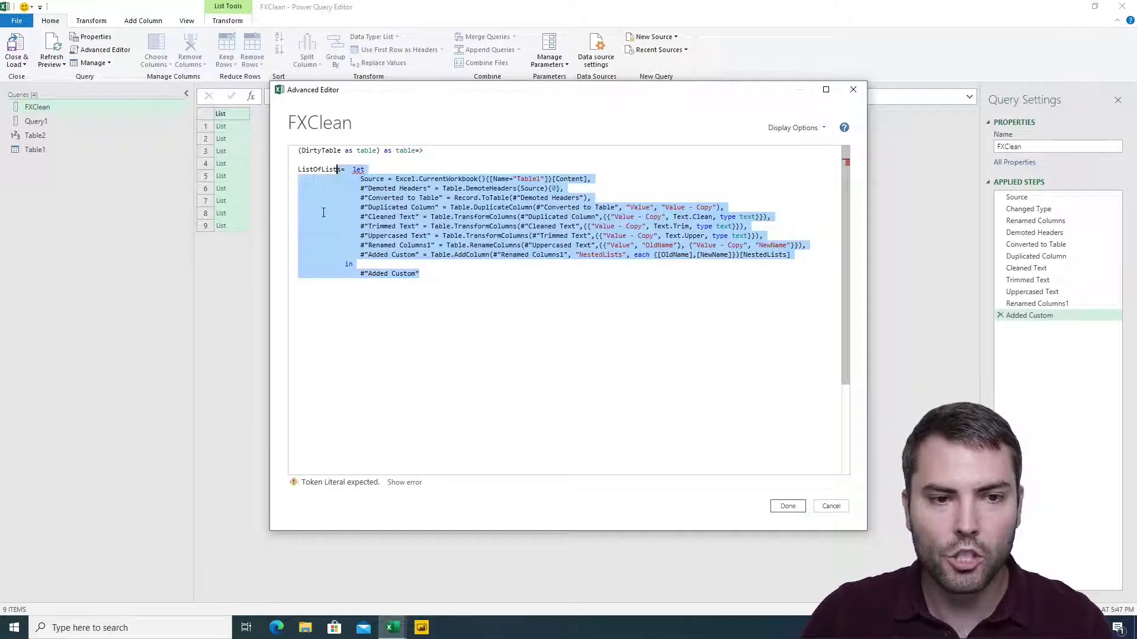
click(308, 162)
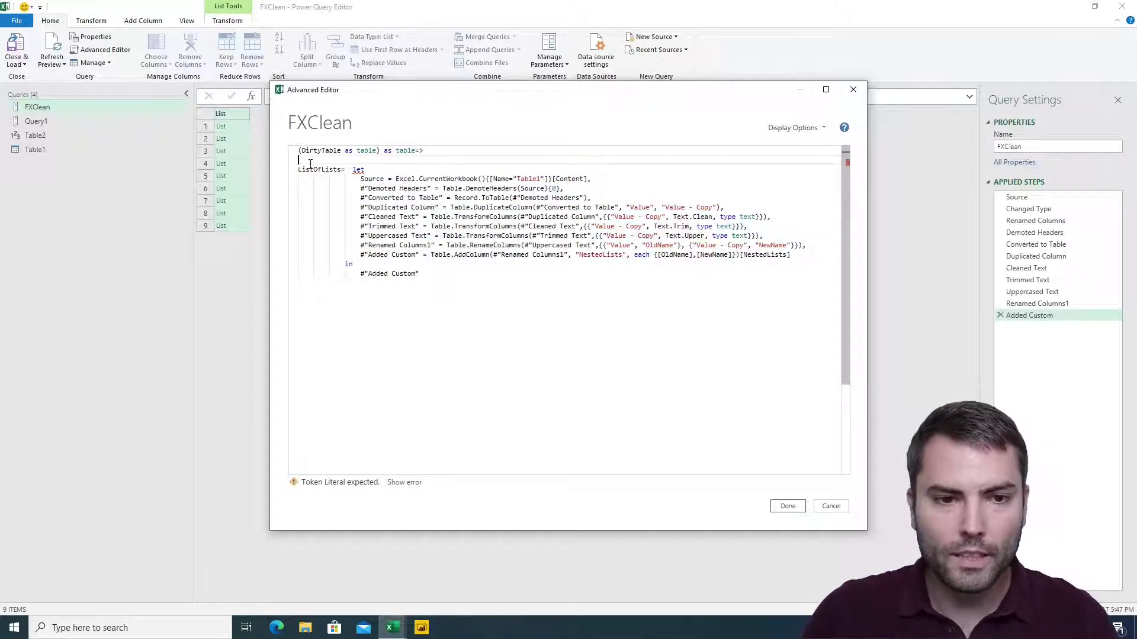
drag(441, 274, 298, 169)
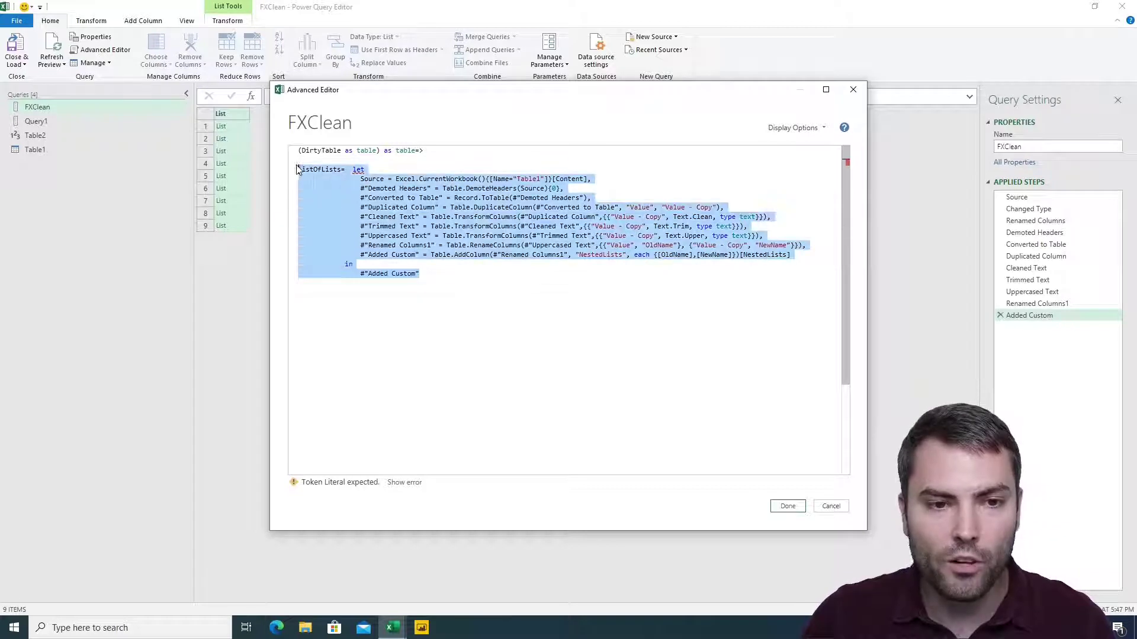
click(305, 160)
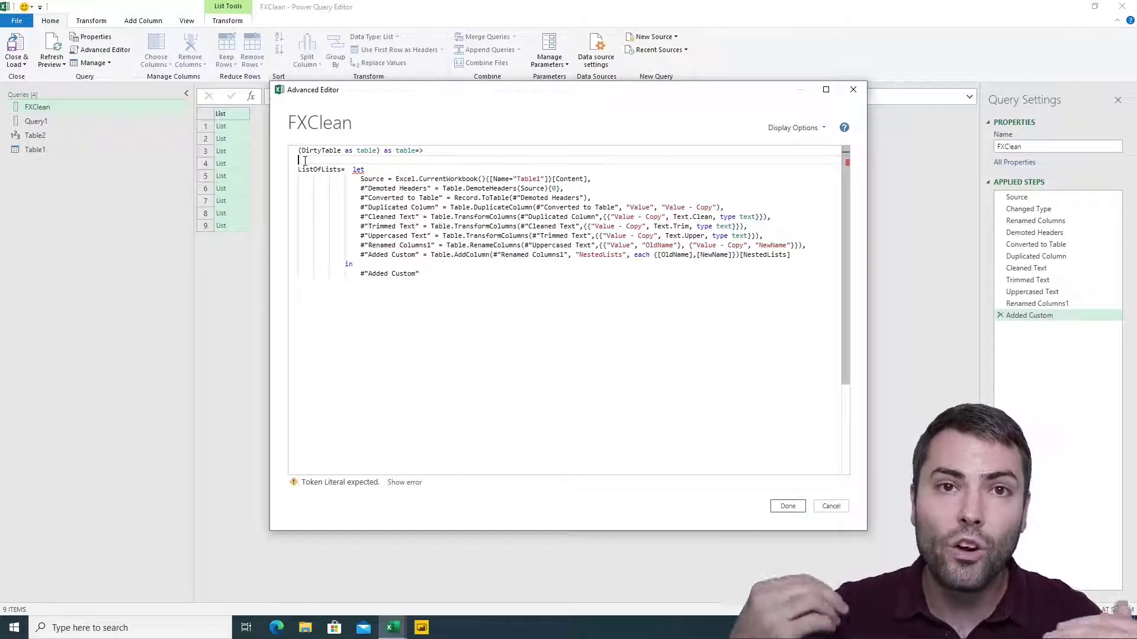
text(let)
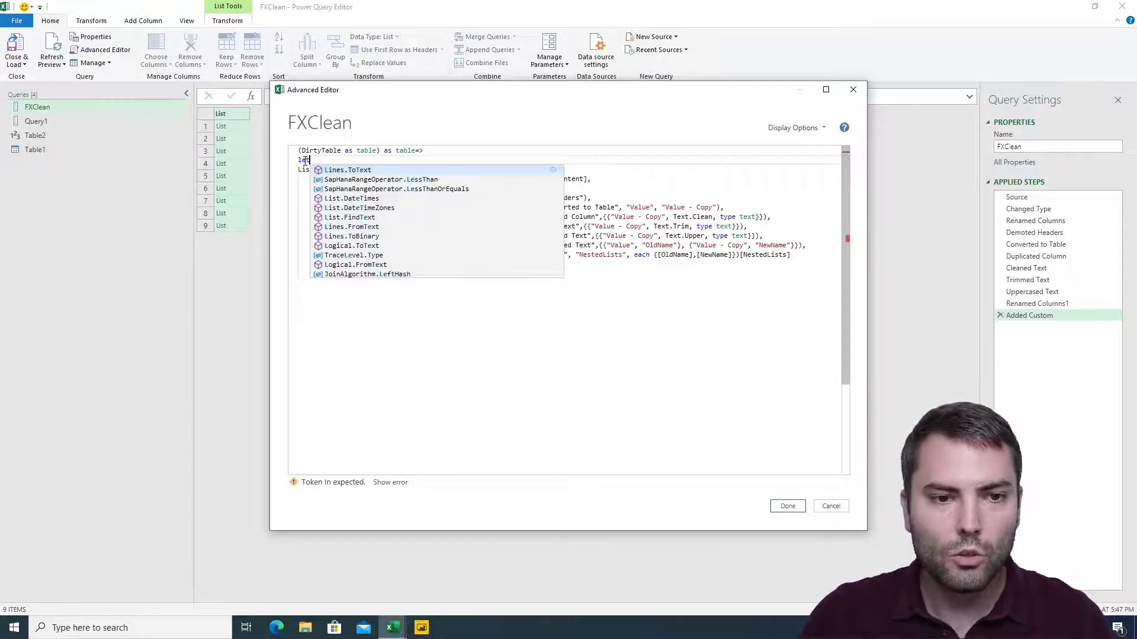
key(Escape)
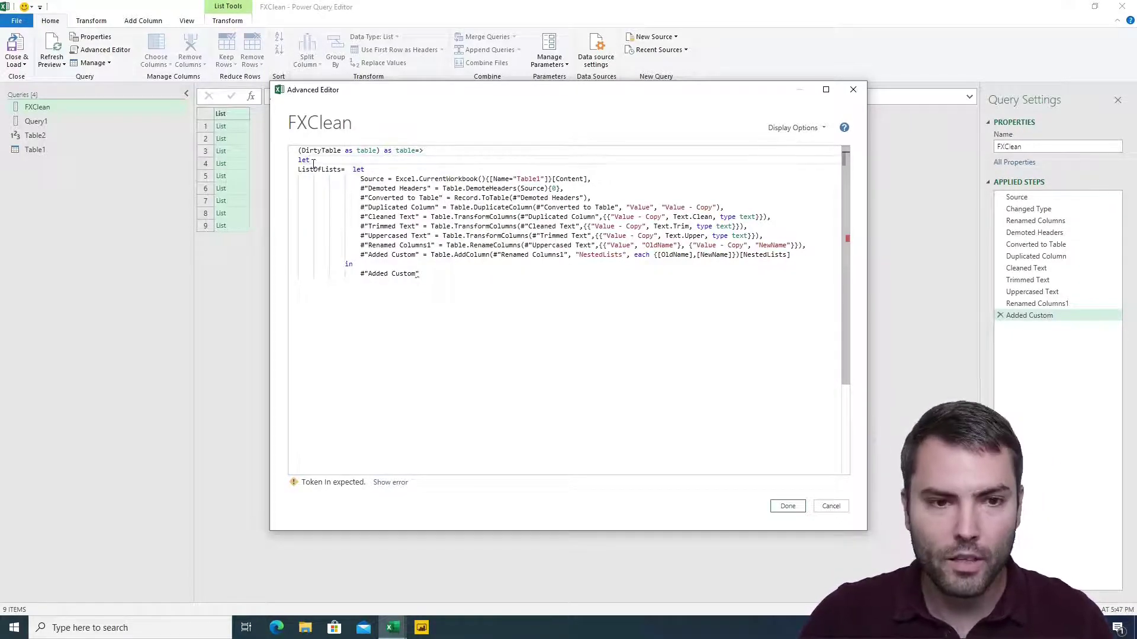
key(Return)
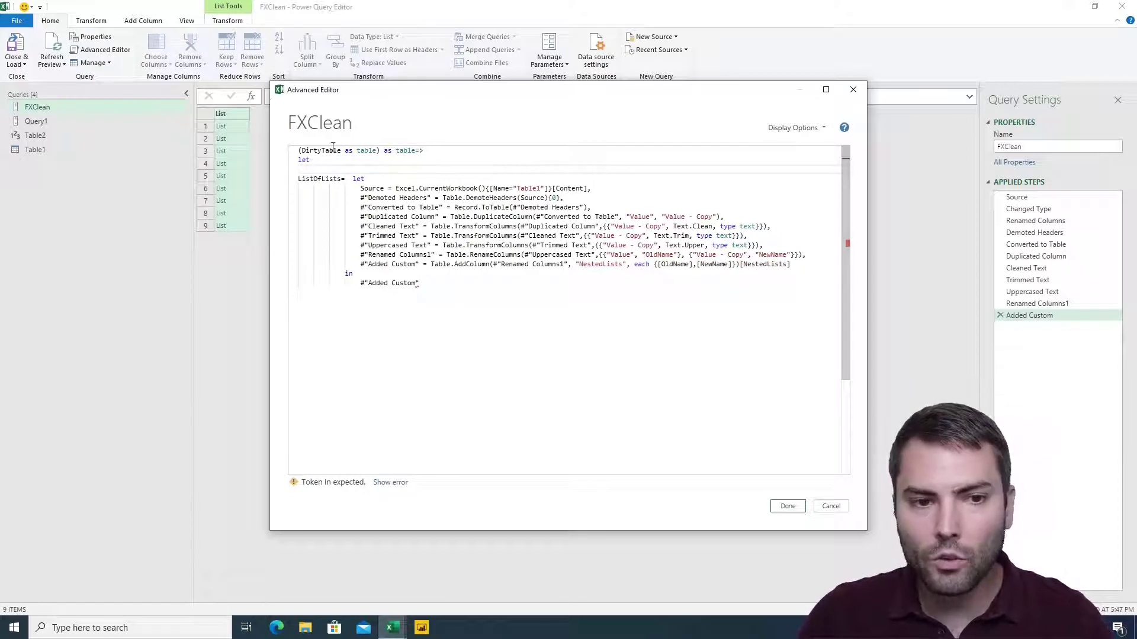
- Add a comma after the #"Added Custom" result that ends the ListOfLists block, and leave a blank line below it
double_click(313, 179)
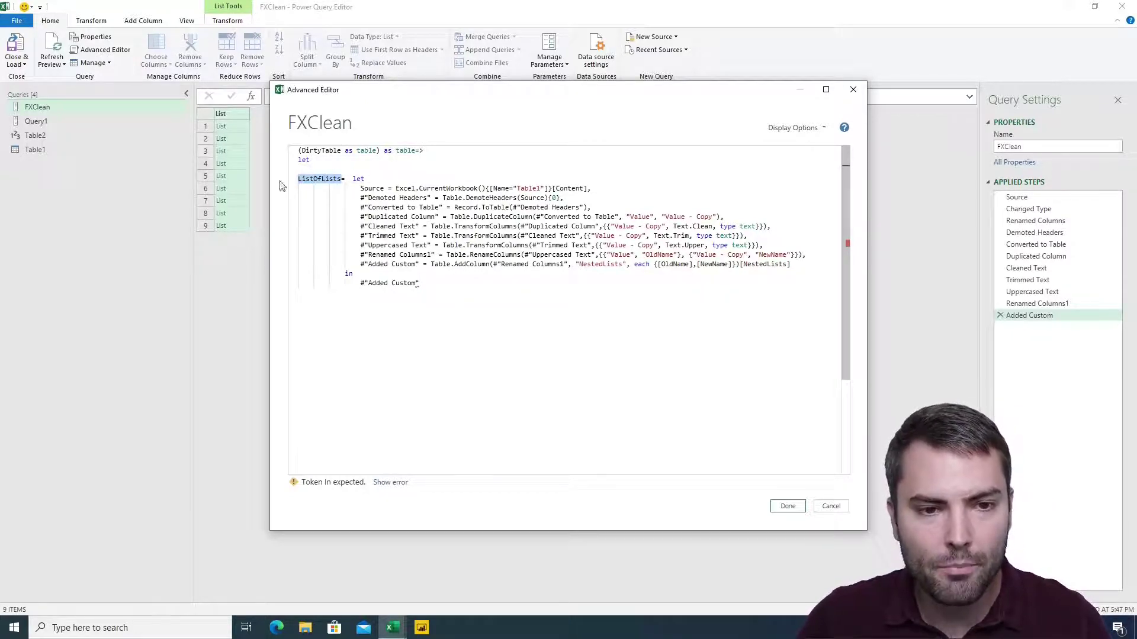
click(463, 295)
text(,)
key(Return)
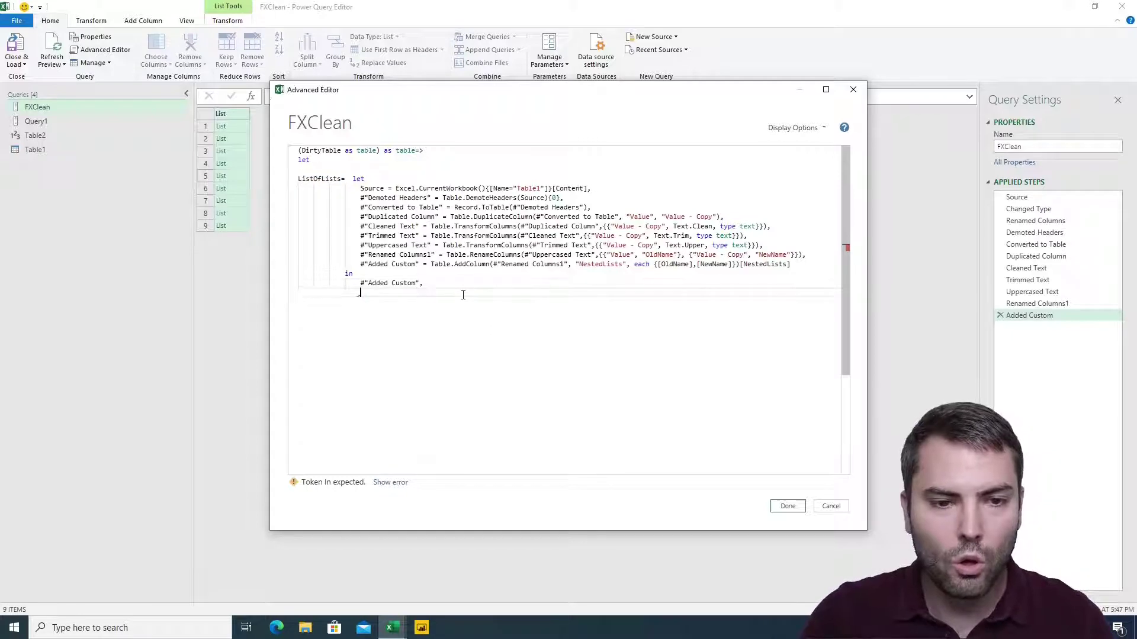
key(Return)
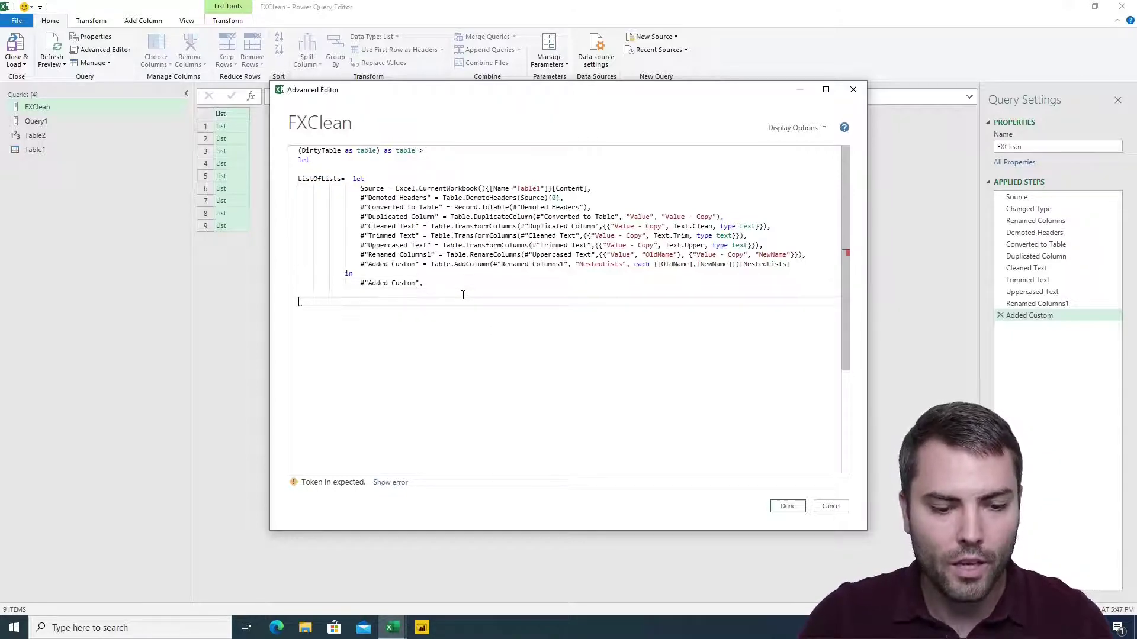
- Begin a second outer variable below the ListOfLists block by writing CleanedColumnNames =
text(Clea)
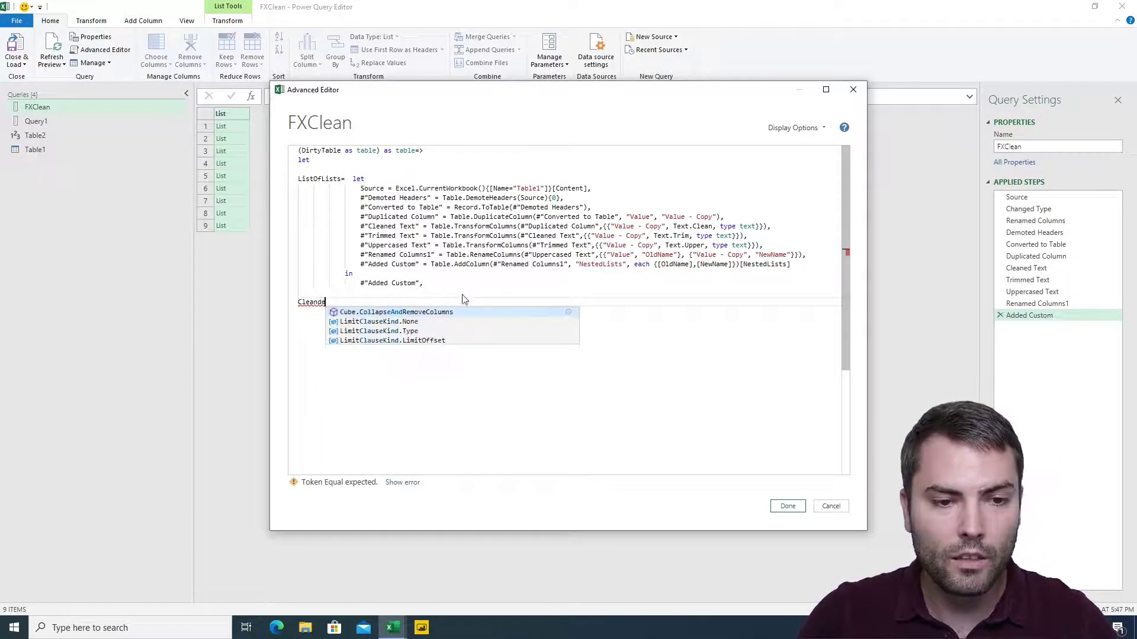
text(nedCOLUMN)
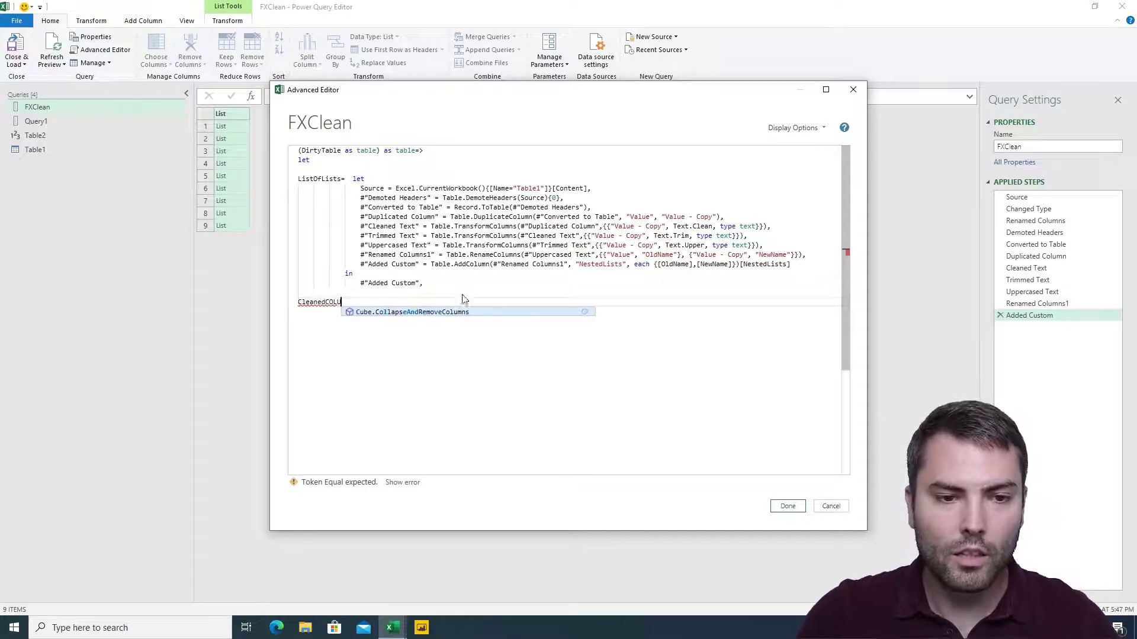
key(BackSpace)
key(BackSpace)
key(BackSpace)
key(BackSpace)
key(BackSpace)
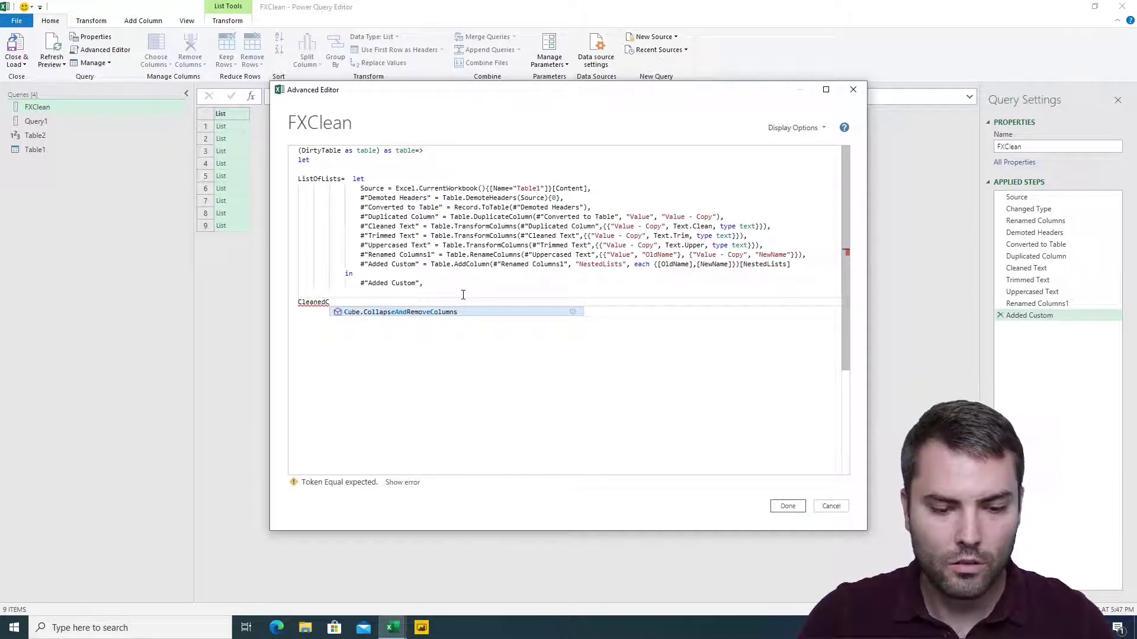
text(olumnNm)
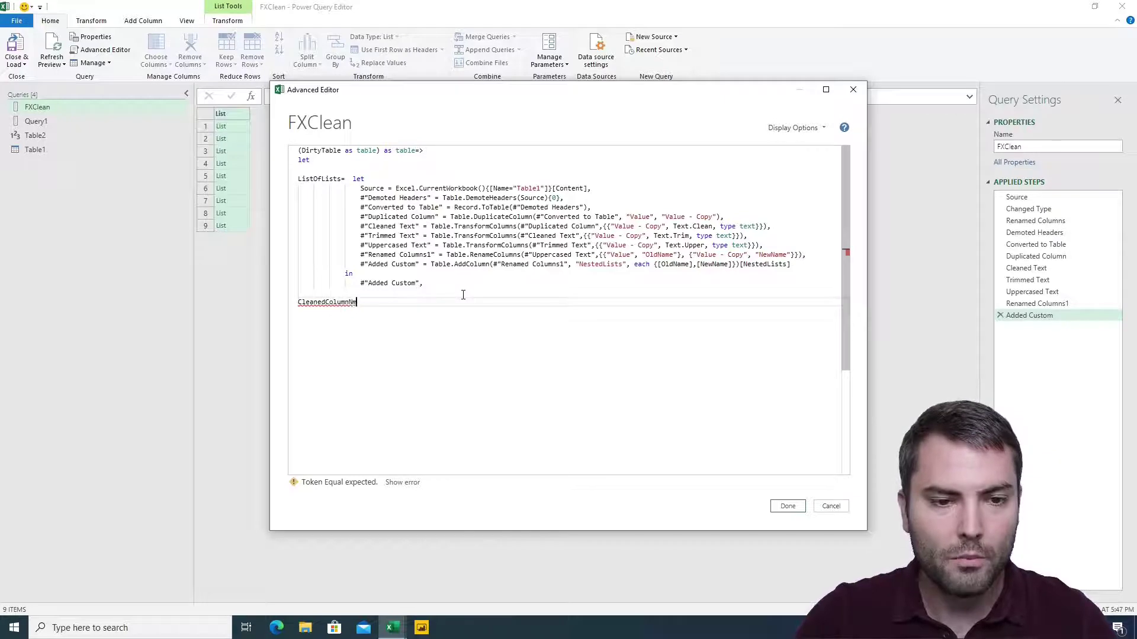
key(BackSpace)
text(ames =)
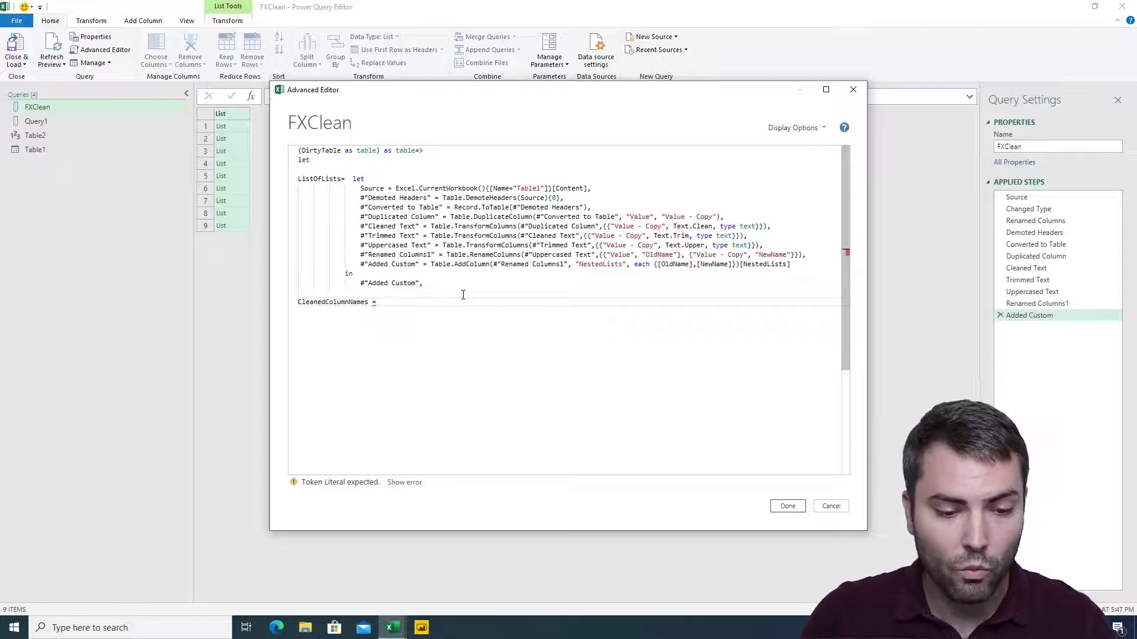
- Assign a Table.RenameColumns() call to CleanedColumnNames, removing the duplicated Table text in front of the function name
text( Table.ren)
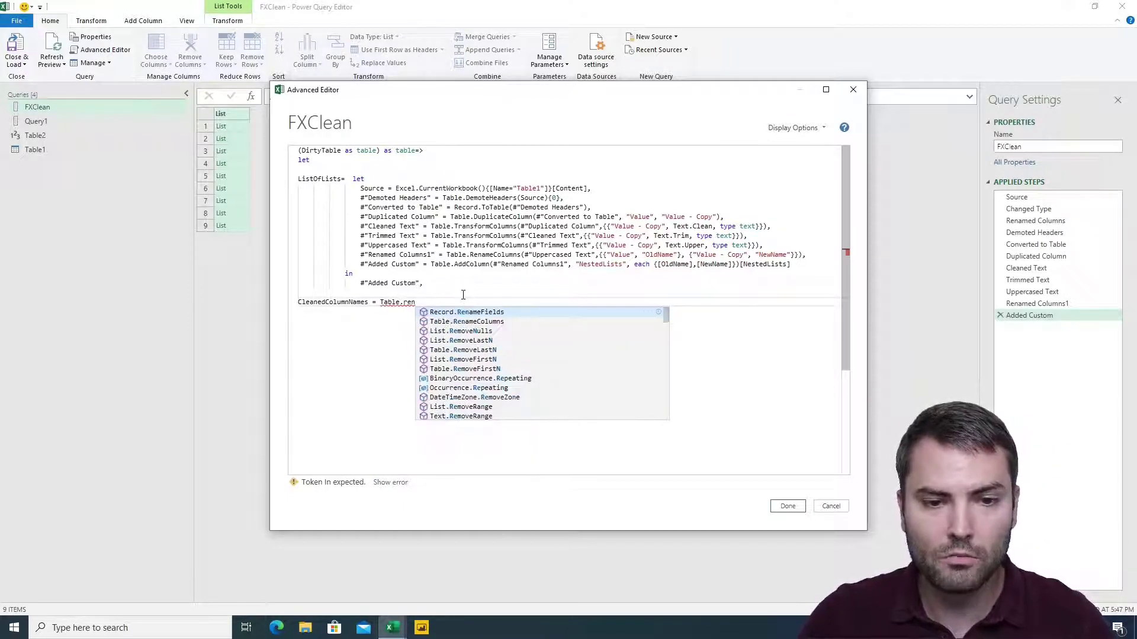
key(Tab)
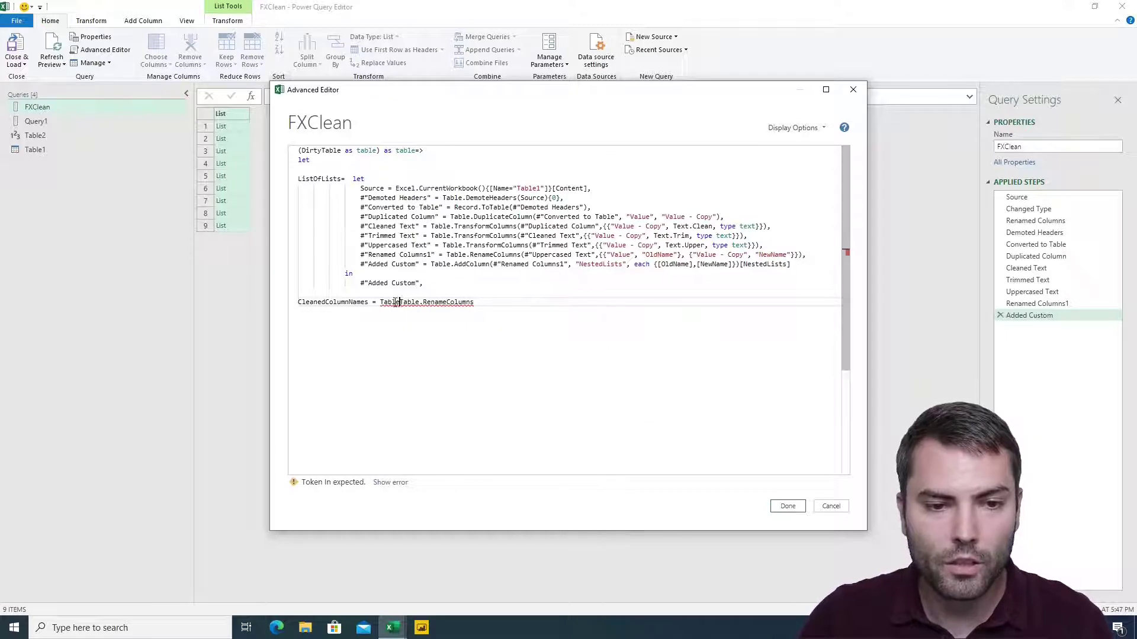
drag(398, 302, 383, 303)
key(BackSpace)
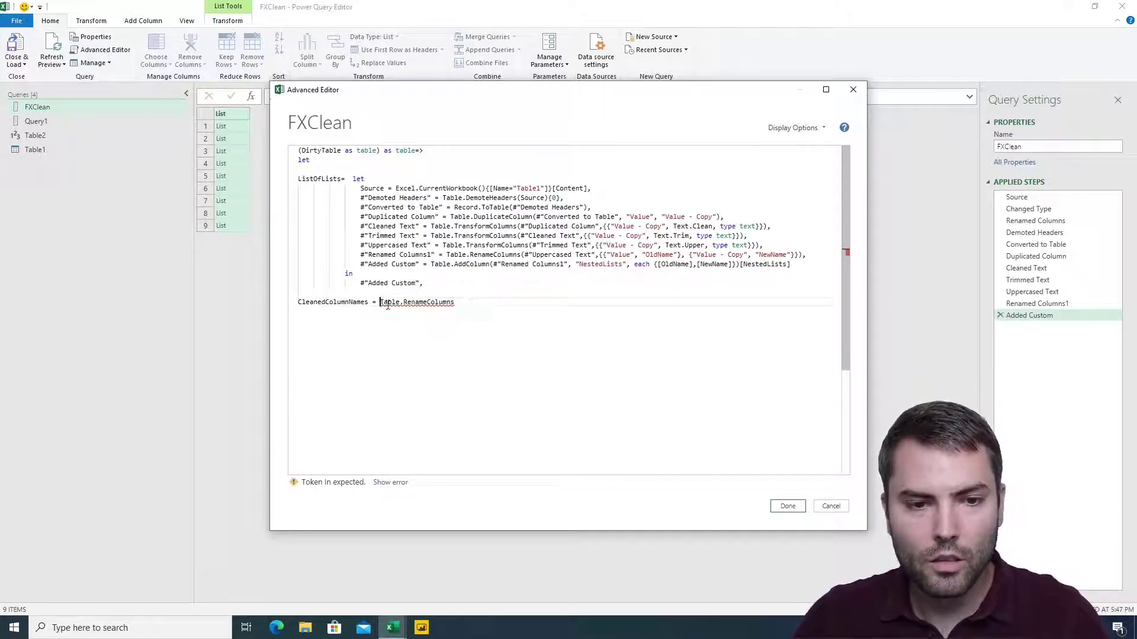
click(470, 303)
text(()
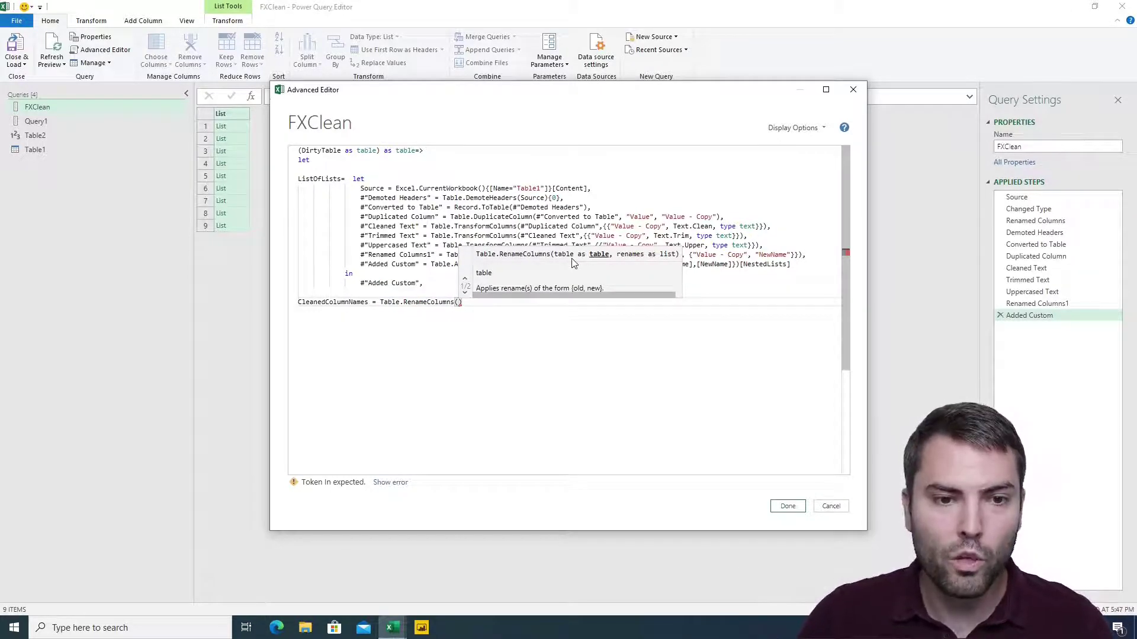
- Fill in the Table.RenameColumns arguments with DirtyTable as the table and ListOfLists as the renames
double_click(336, 150)
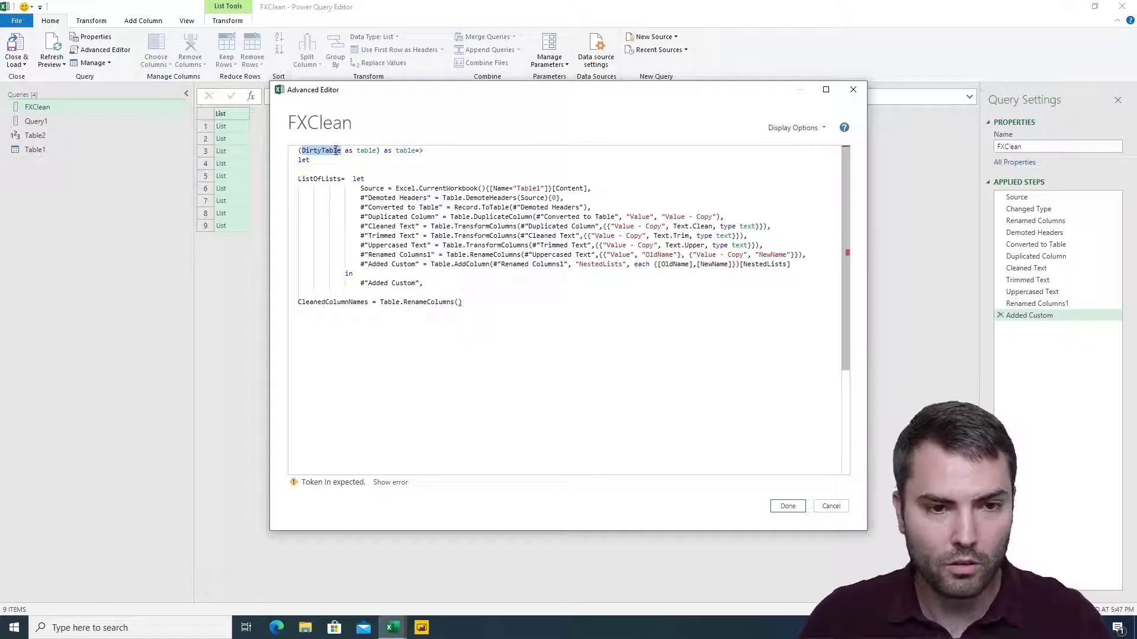
key(ctrl+c)
click(458, 302)
key(ctrl+v)
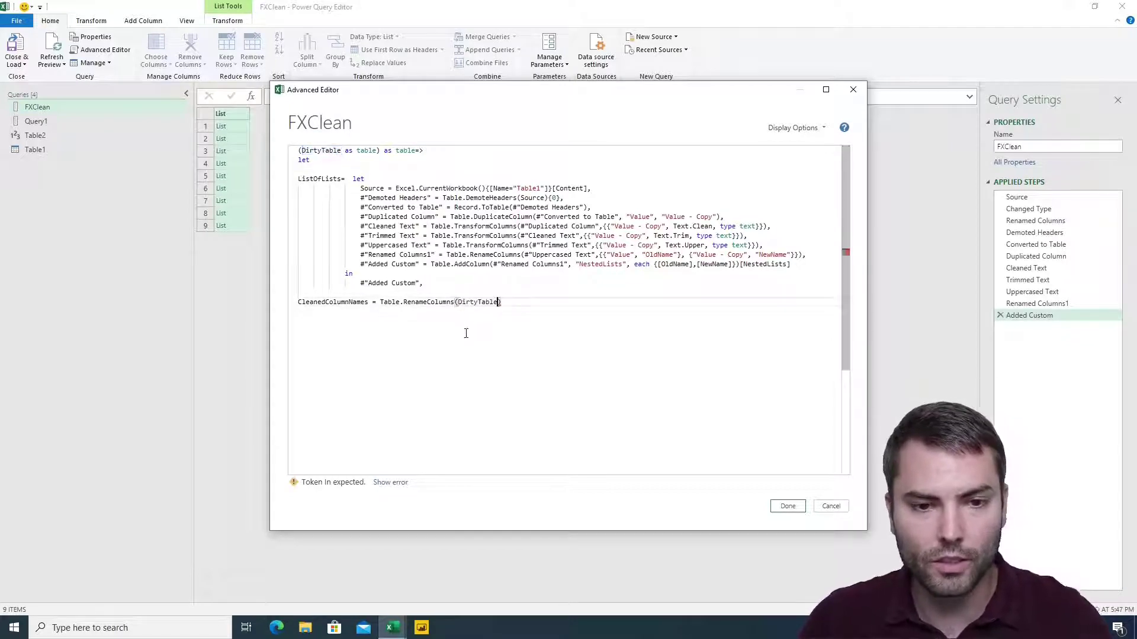
text(,)
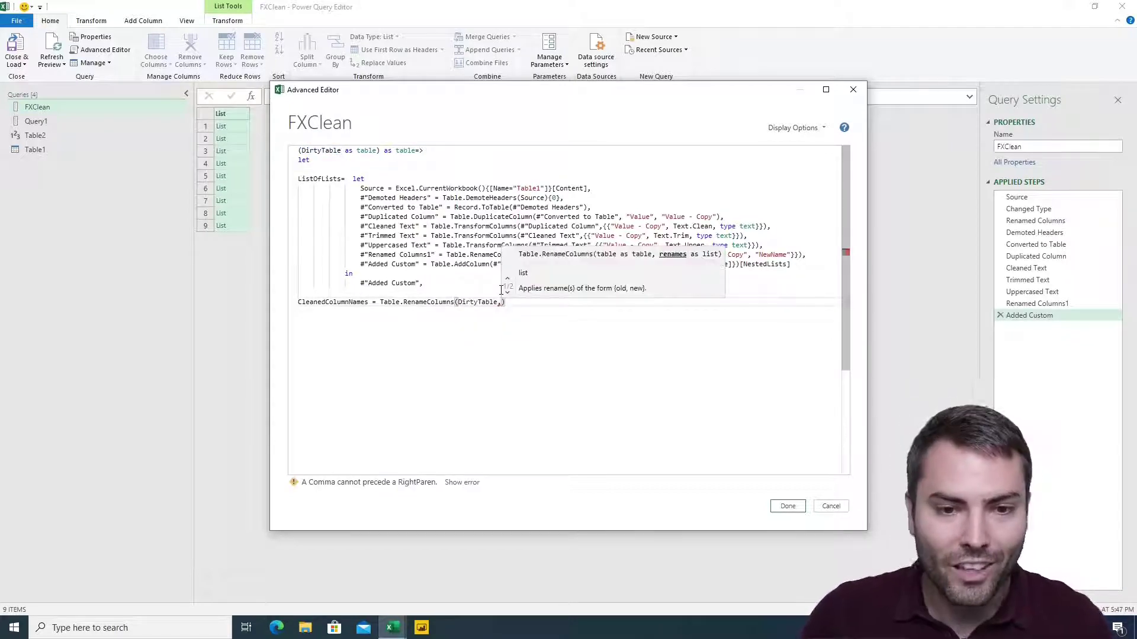
double_click(307, 179)
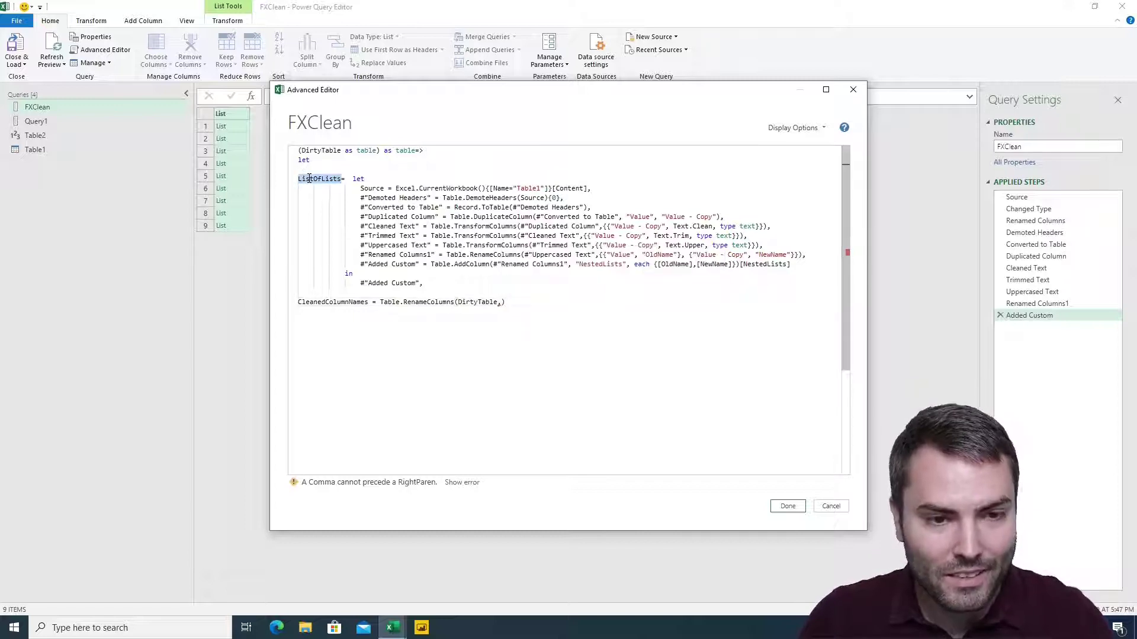
click(504, 302)
key(ctrl+v)
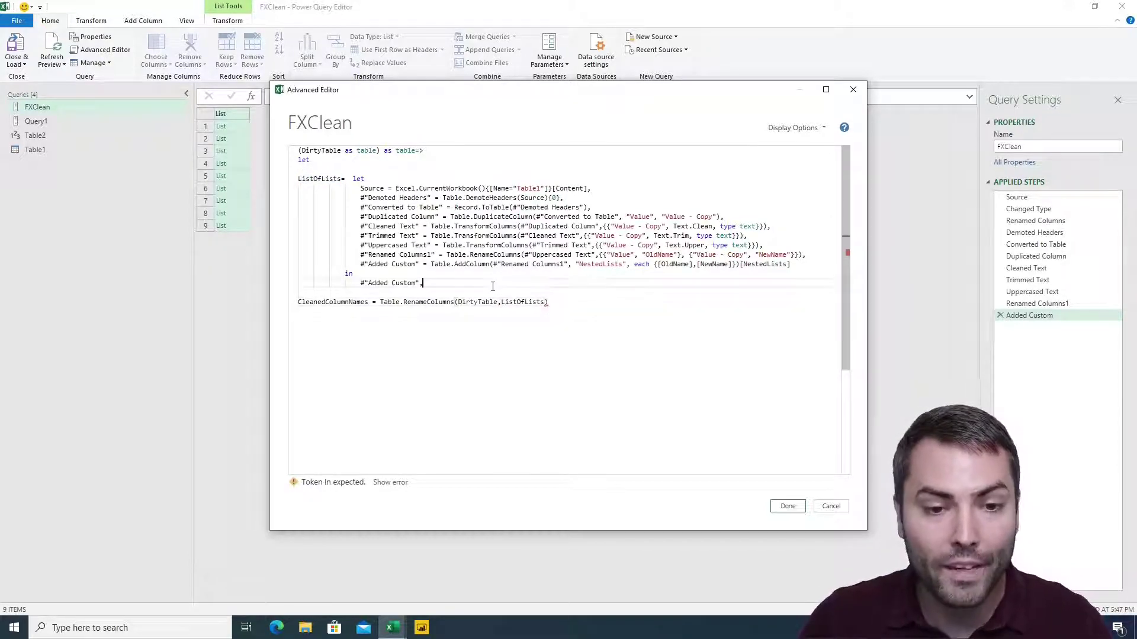
- Close the outer let with an in clause that returns CleanedColumnNames, separated from the assignment by a blank line
drag(492, 285, 294, 182)
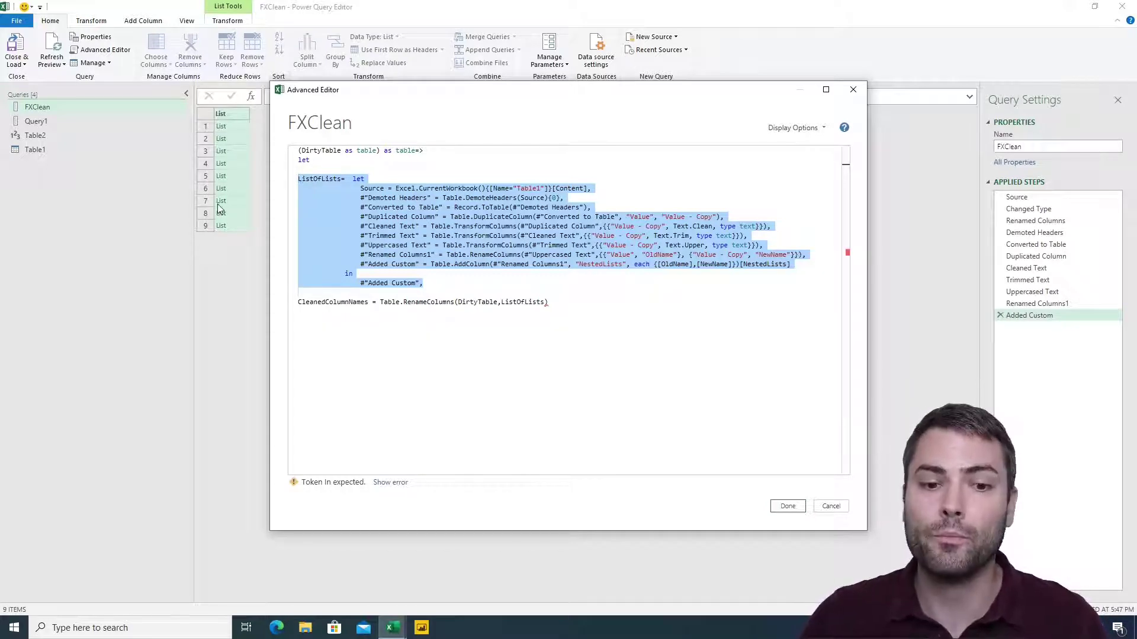
click(573, 309)
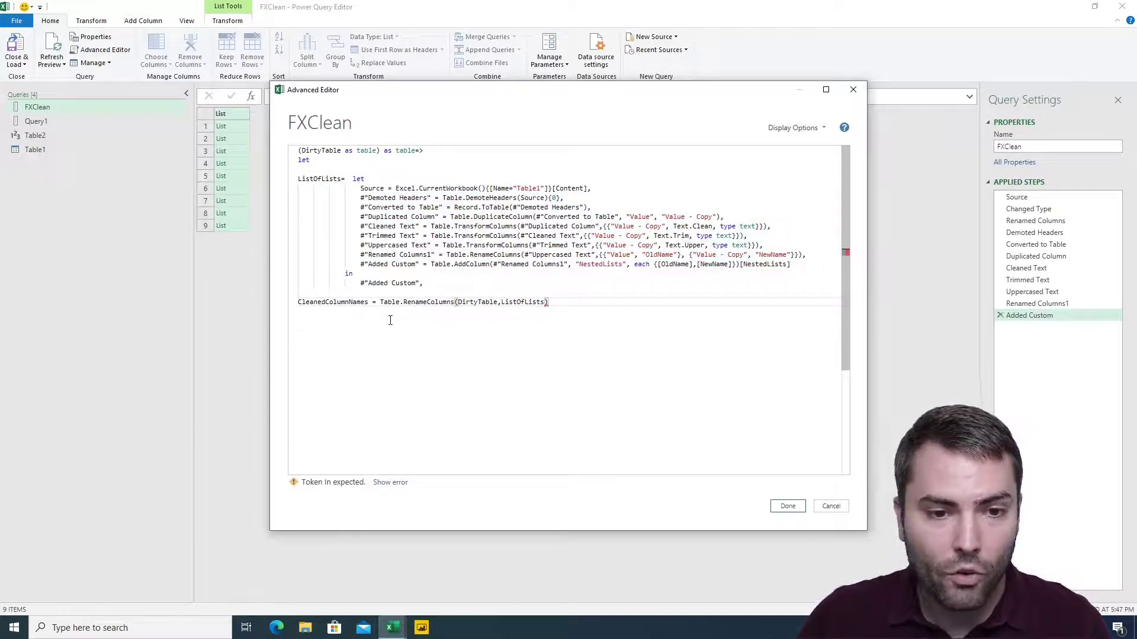
key(Return)
key(Return)
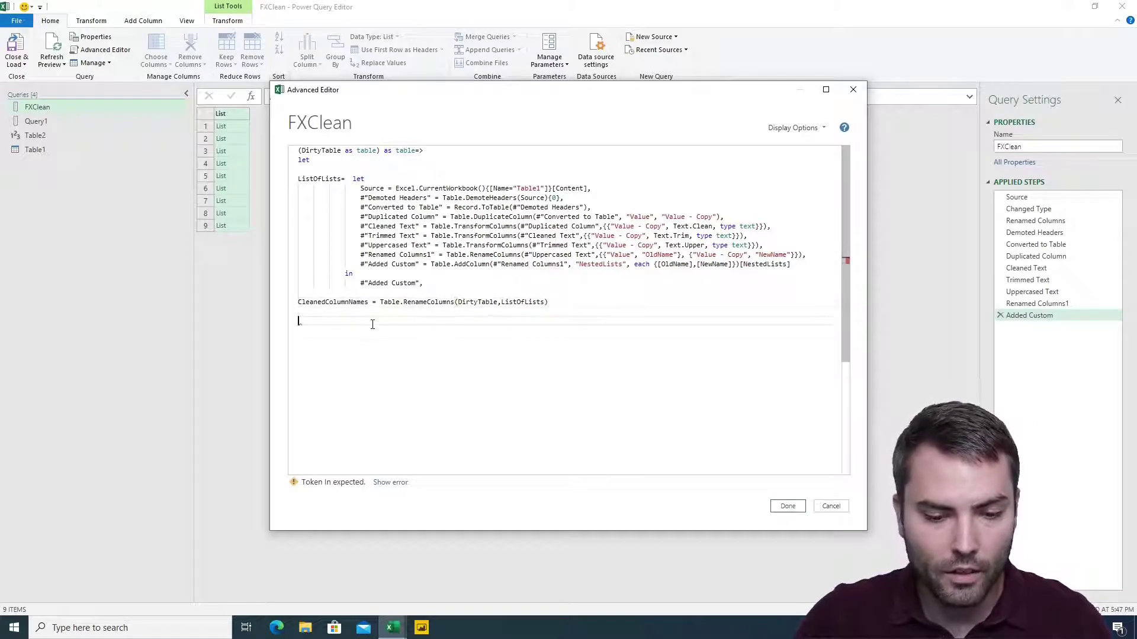
text(in)
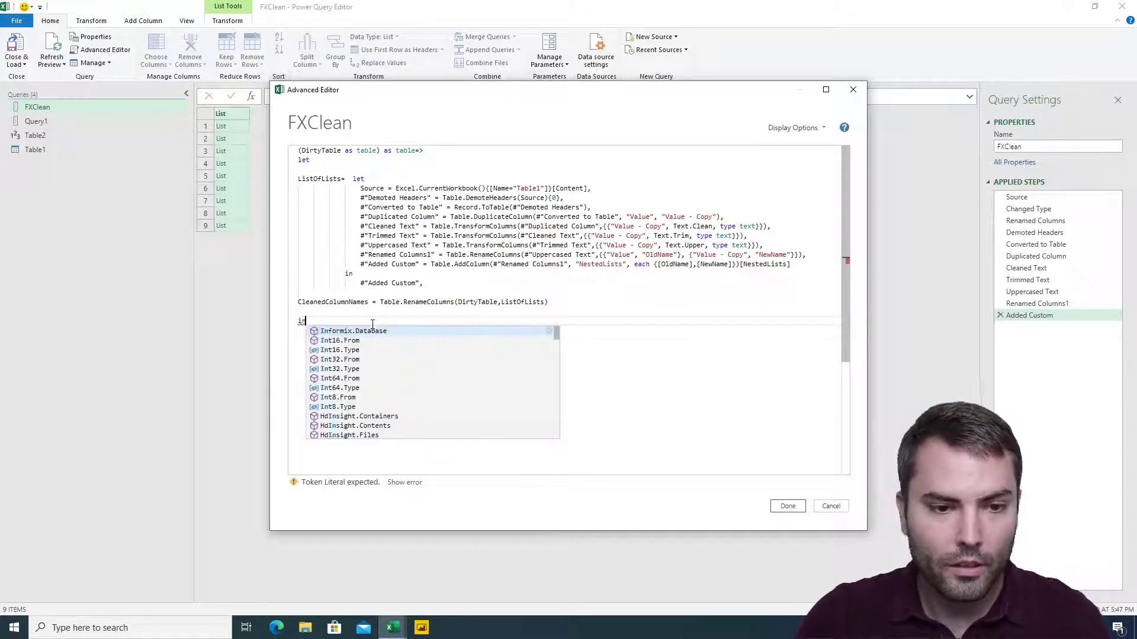
key(Escape)
key(Return)
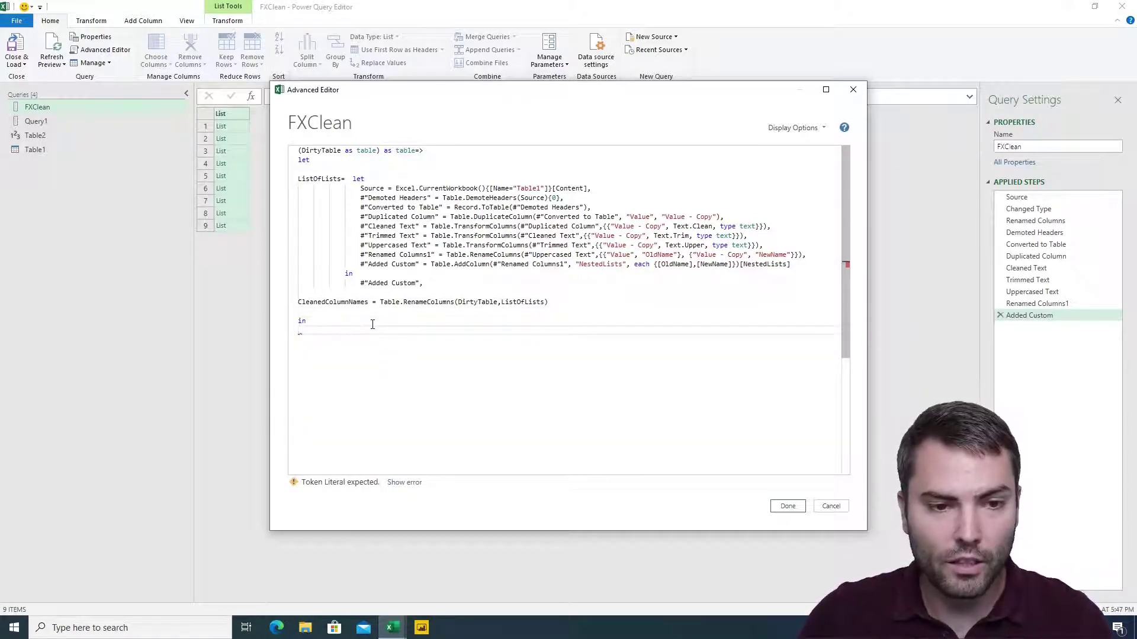
double_click(344, 302)
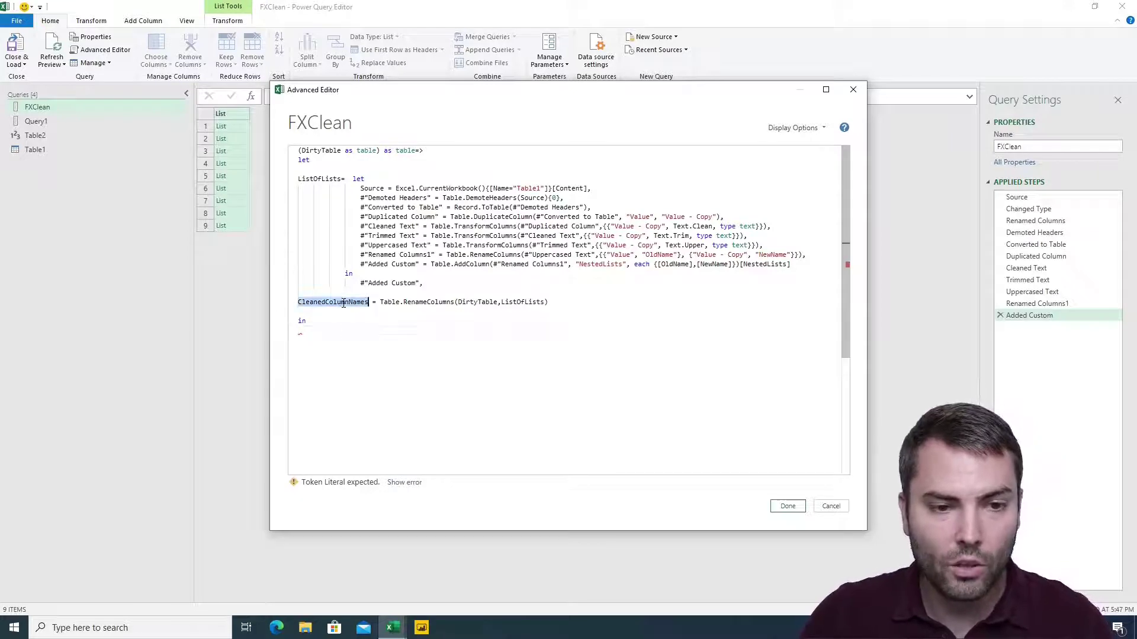
key(ctrl+c)
click(311, 335)
key(ctrl+v)
- Replace the Excel.CurrentWorkbook(){[Name="Table1"]}[Content] expression in the Source step with the DirtyTable parameter
click(333, 272)
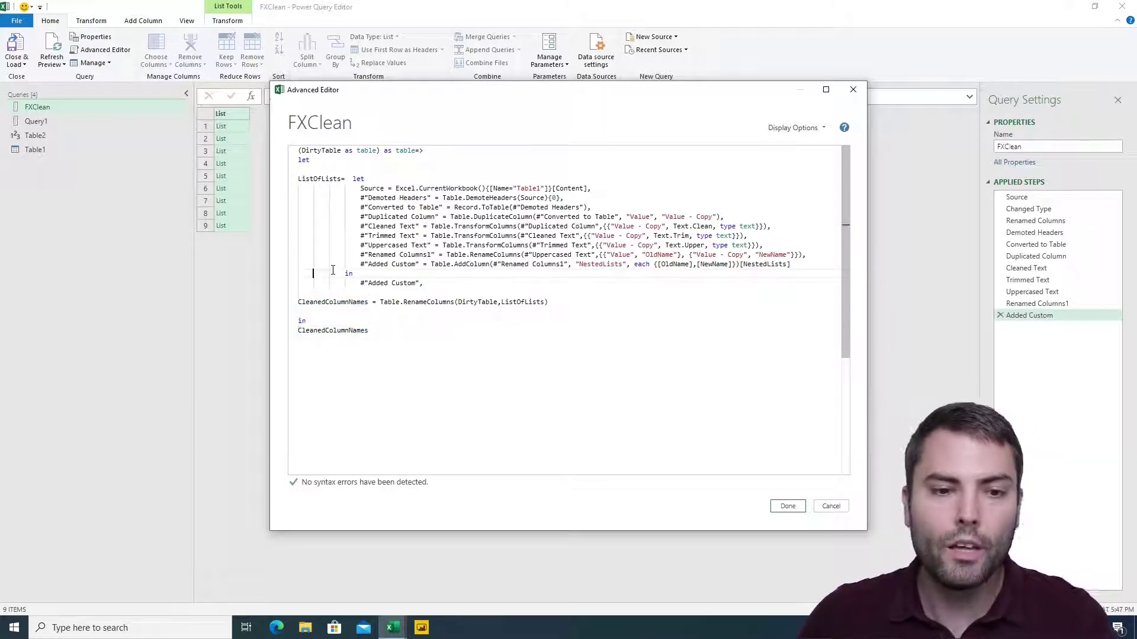
click(300, 170)
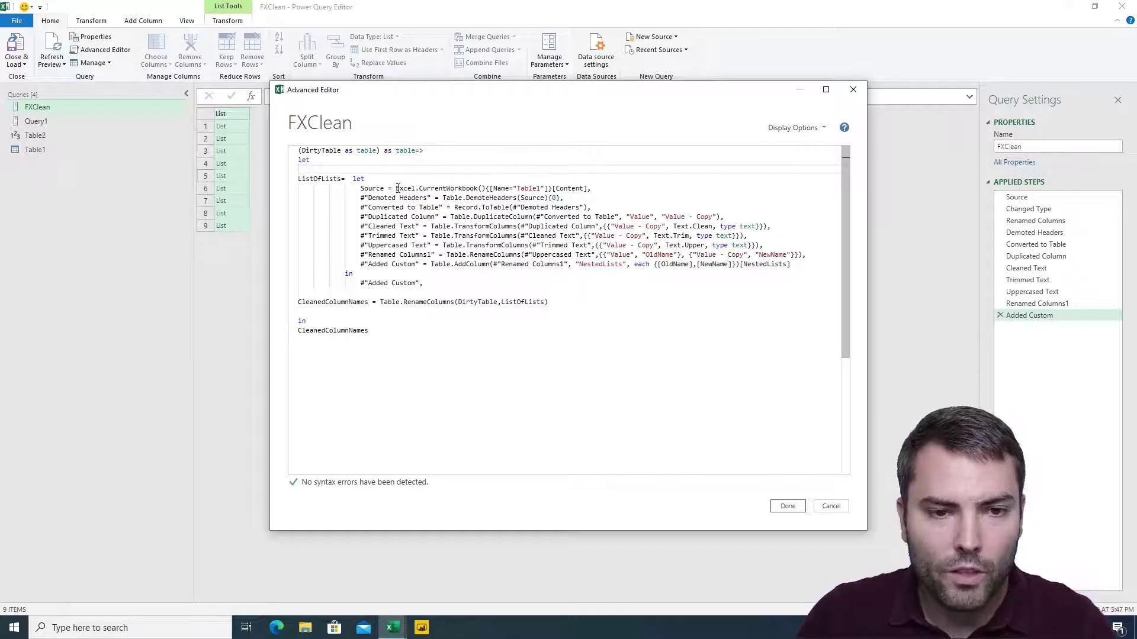
double_click(325, 150)
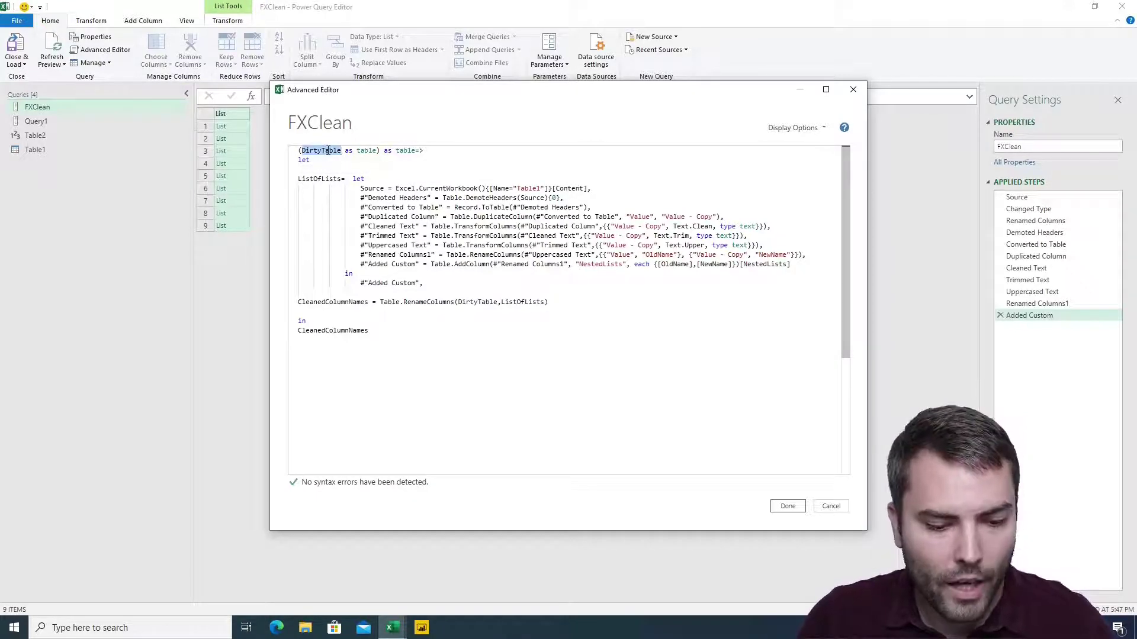
drag(396, 189, 590, 188)
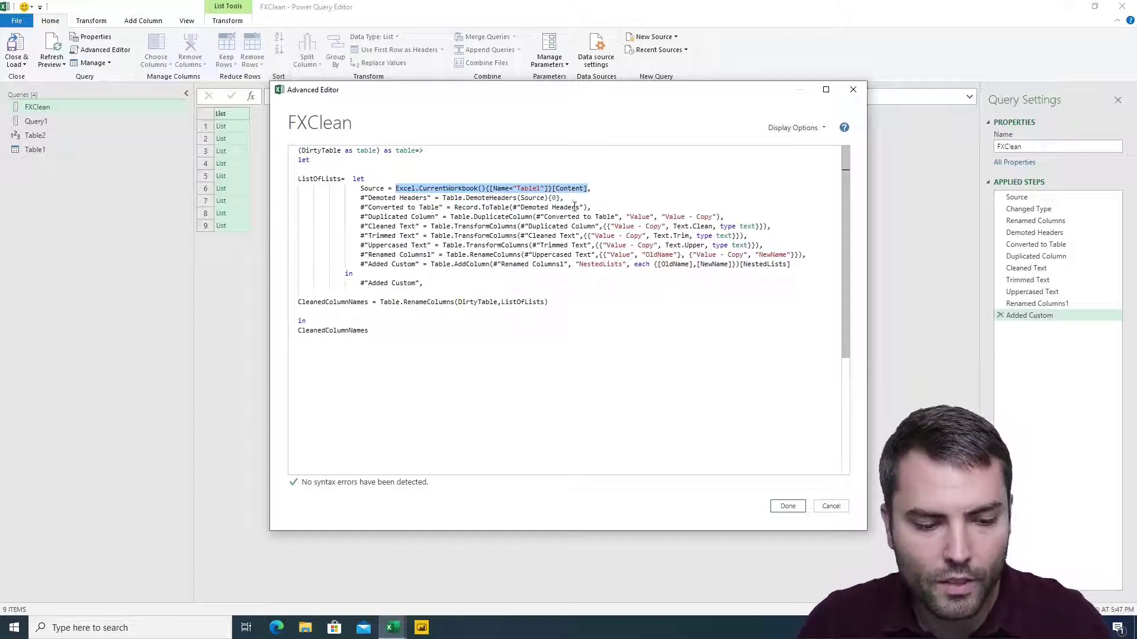
key(ctrl+v)
click(407, 180)
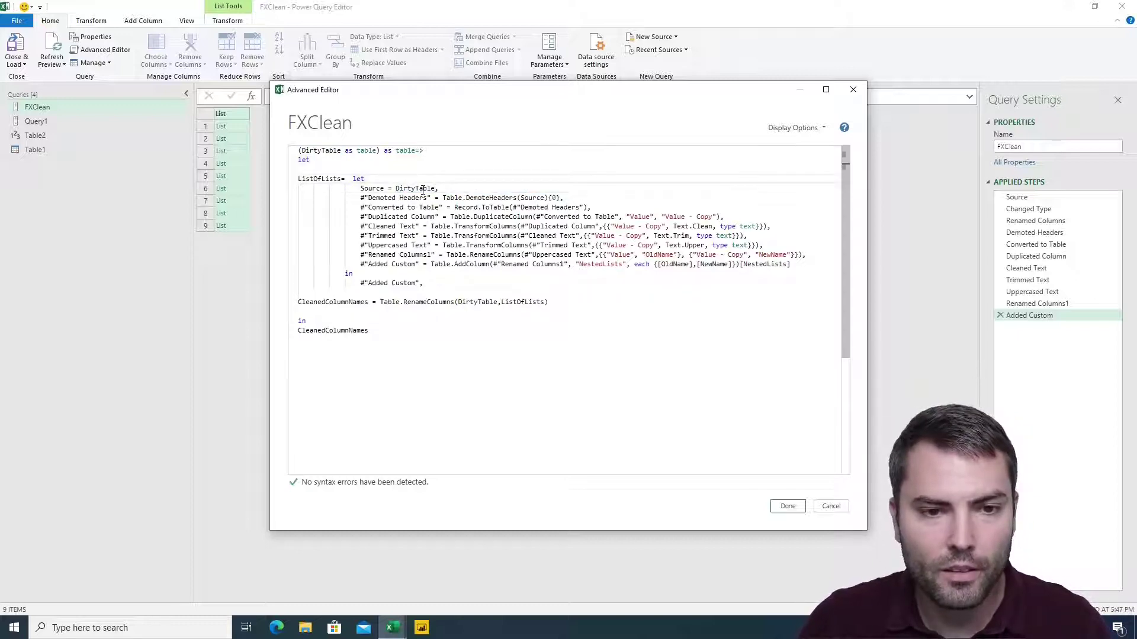
- Review how the DirtyTable parameter feeds Source, the ListOfLists block and the CleanedColumnNames rename in the finished function
double_click(417, 188)
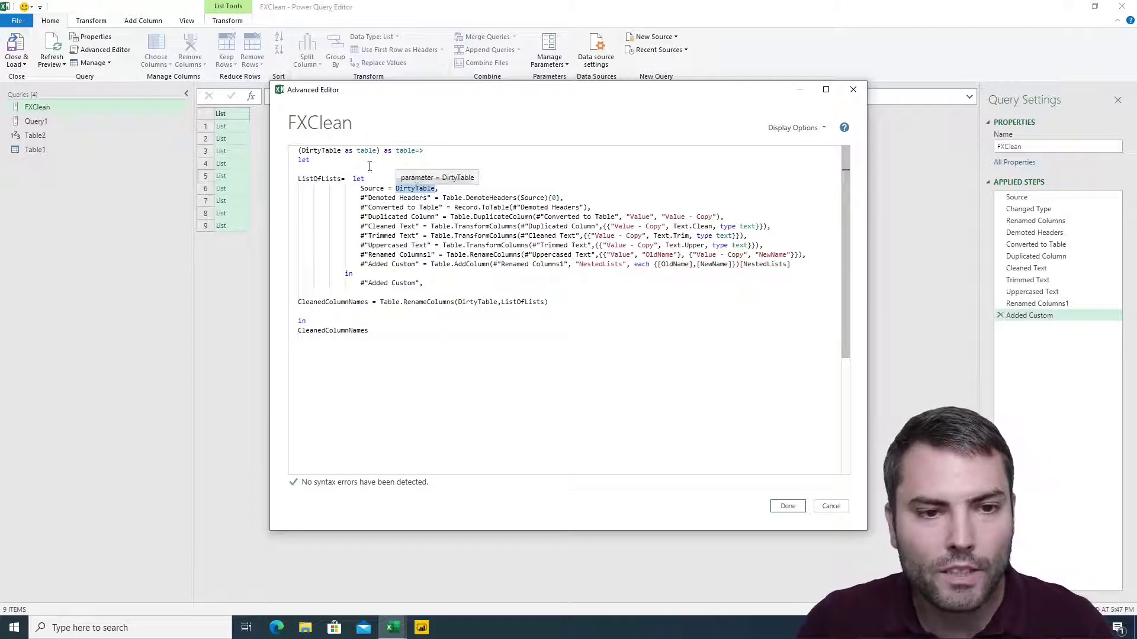
double_click(341, 151)
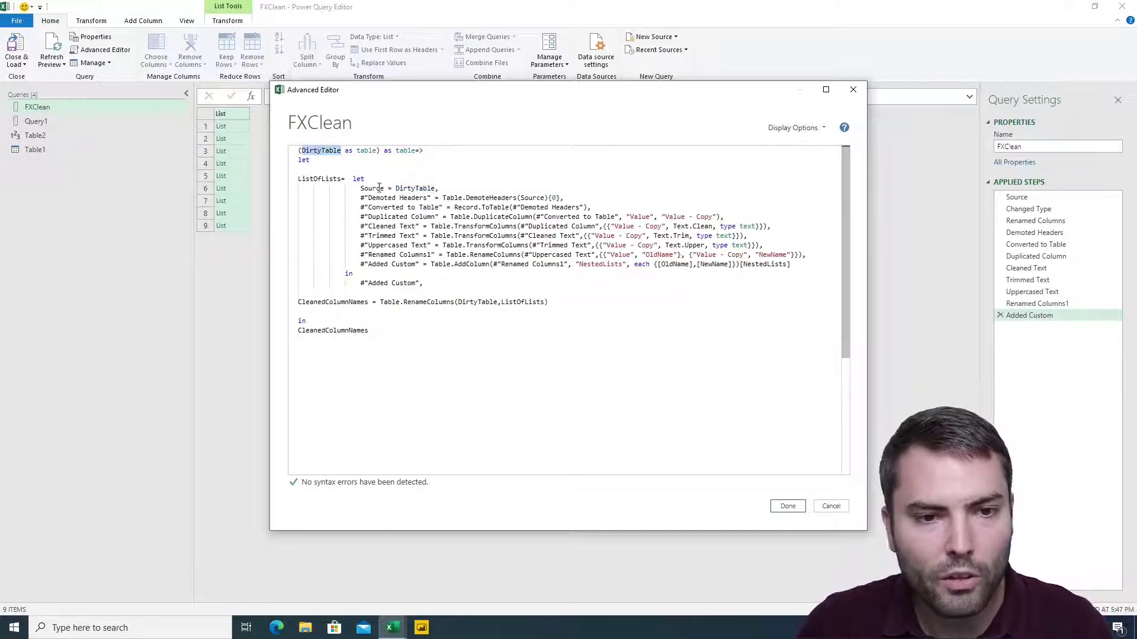
mouse_move(418, 188)
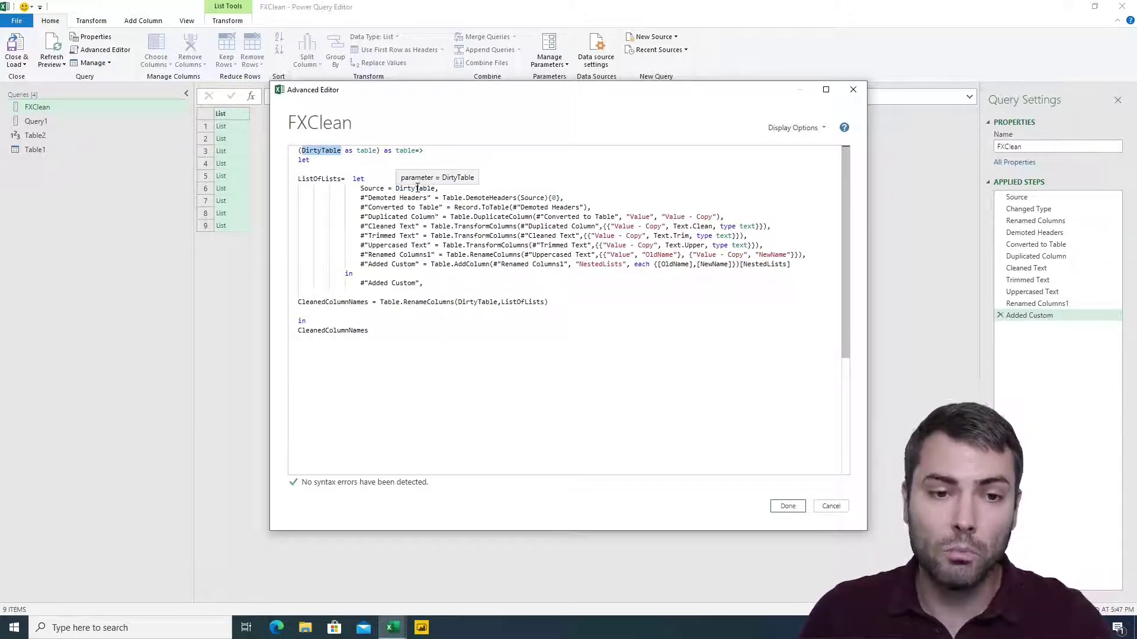
click(417, 188)
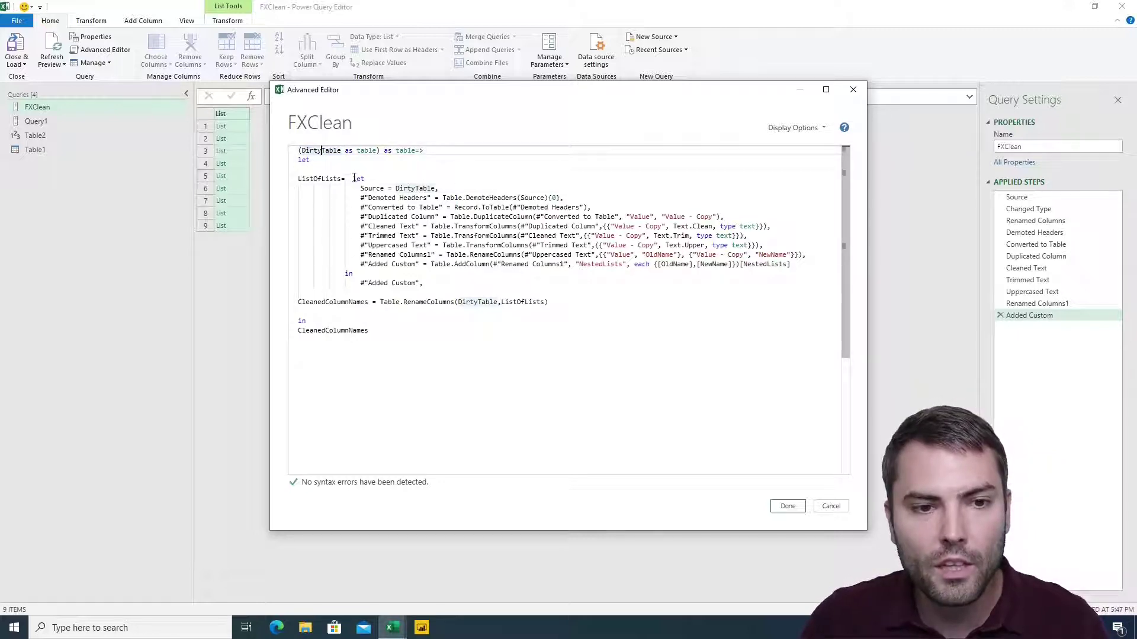
drag(353, 178, 444, 286)
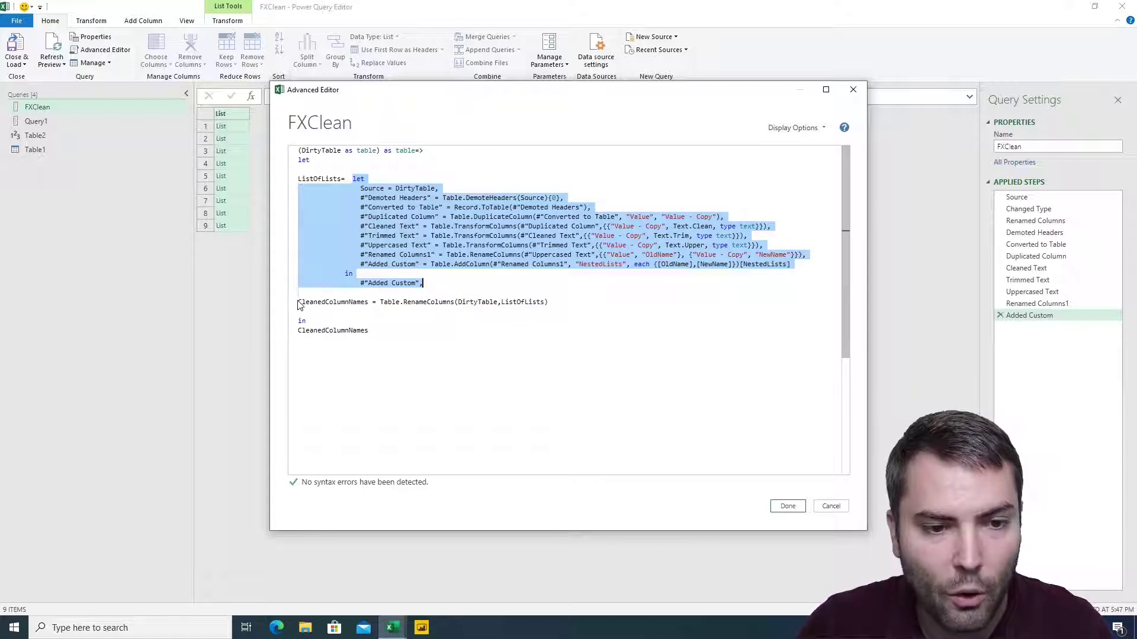
drag(299, 302, 367, 304)
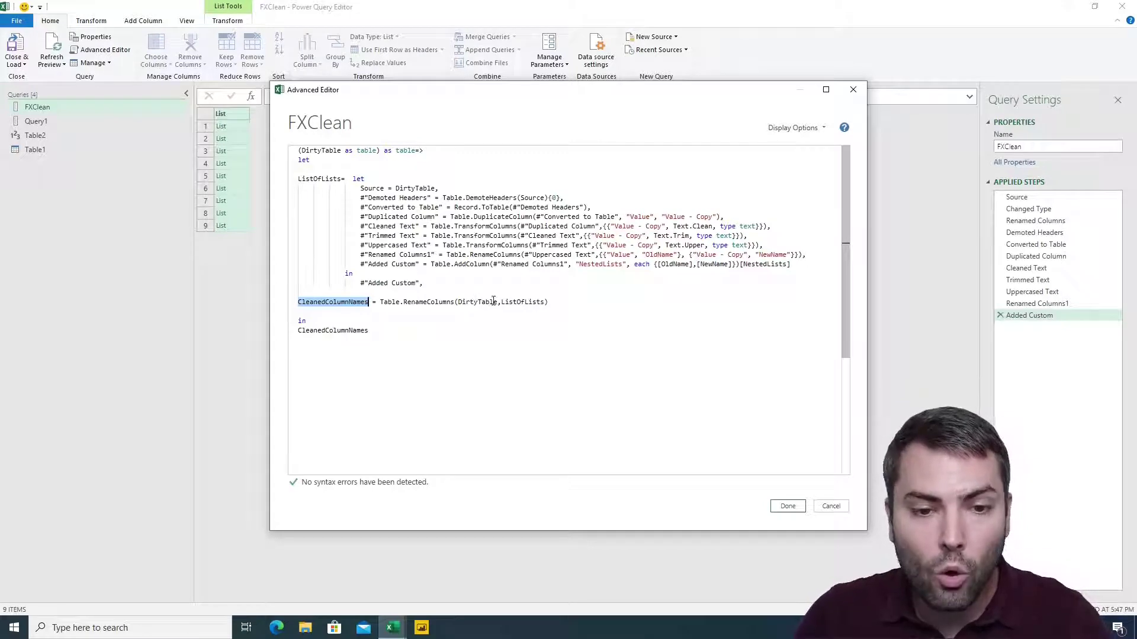
mouse_move(362, 236)
mouse_down()
mouse_move(432, 236)
mouse_move(370, 236)
mouse_up()
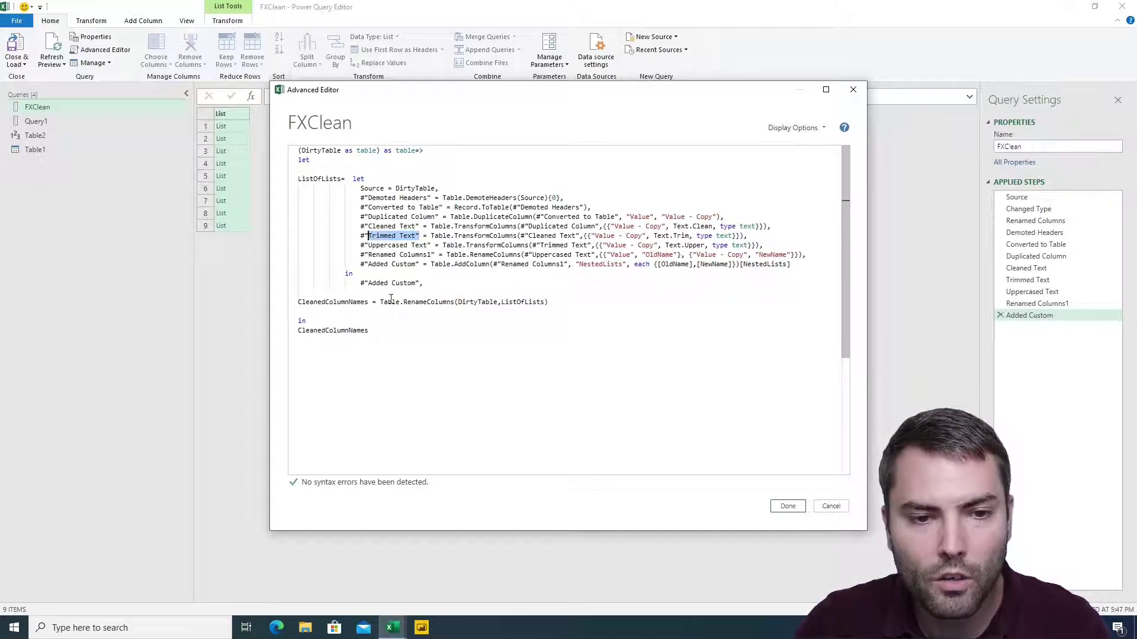
- Check the ListOfLists argument in the CleanedColumnNames rename and save the FXClean code as a function
drag(548, 302, 516, 302)
double_click(513, 301)
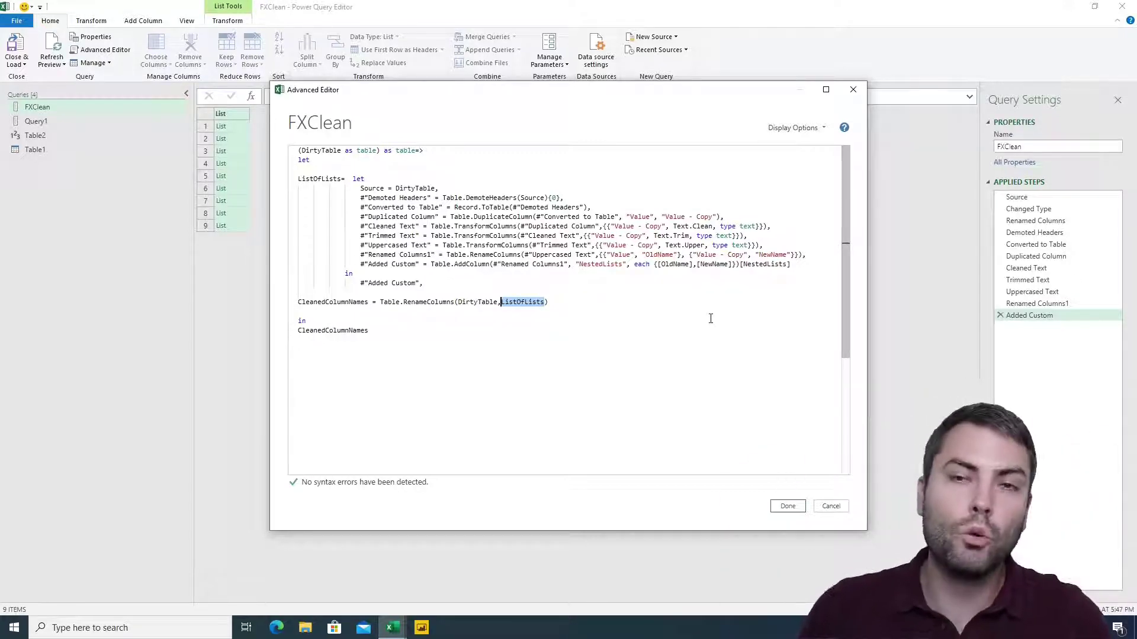
click(391, 293)
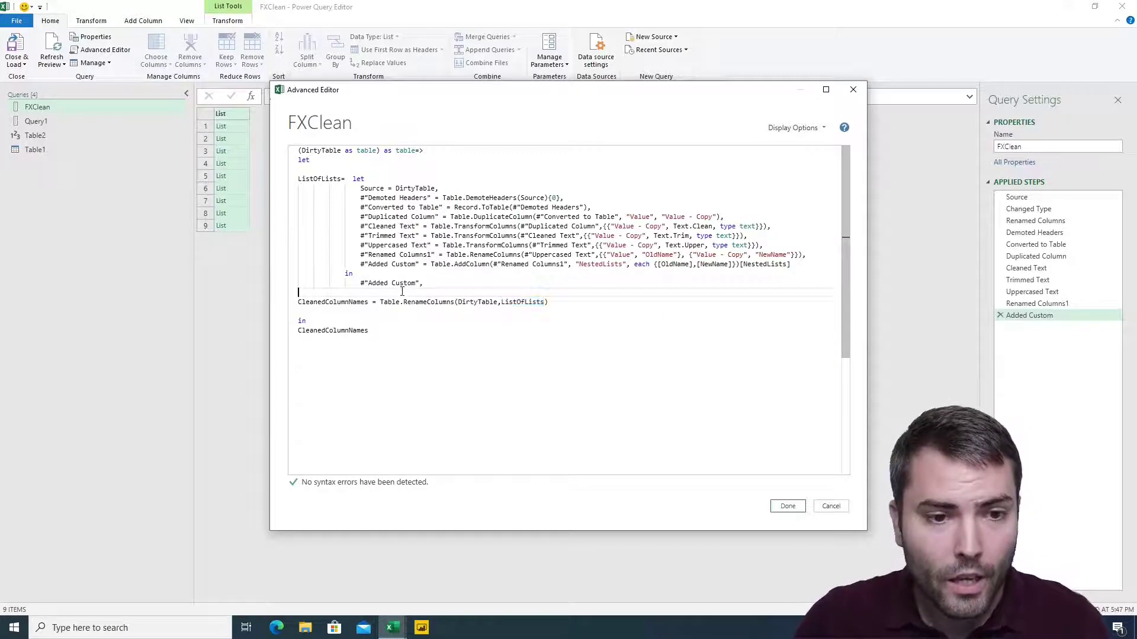
click(787, 507)
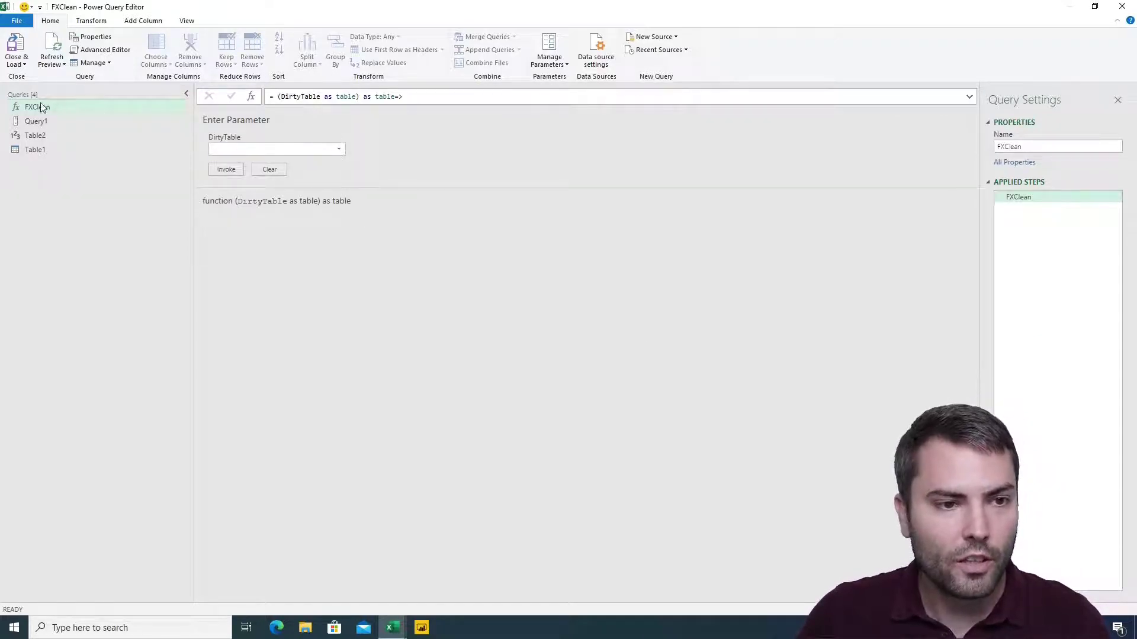
- Invoke the FXClean function with Table1 as the DirtyTable parameter
click(332, 153)
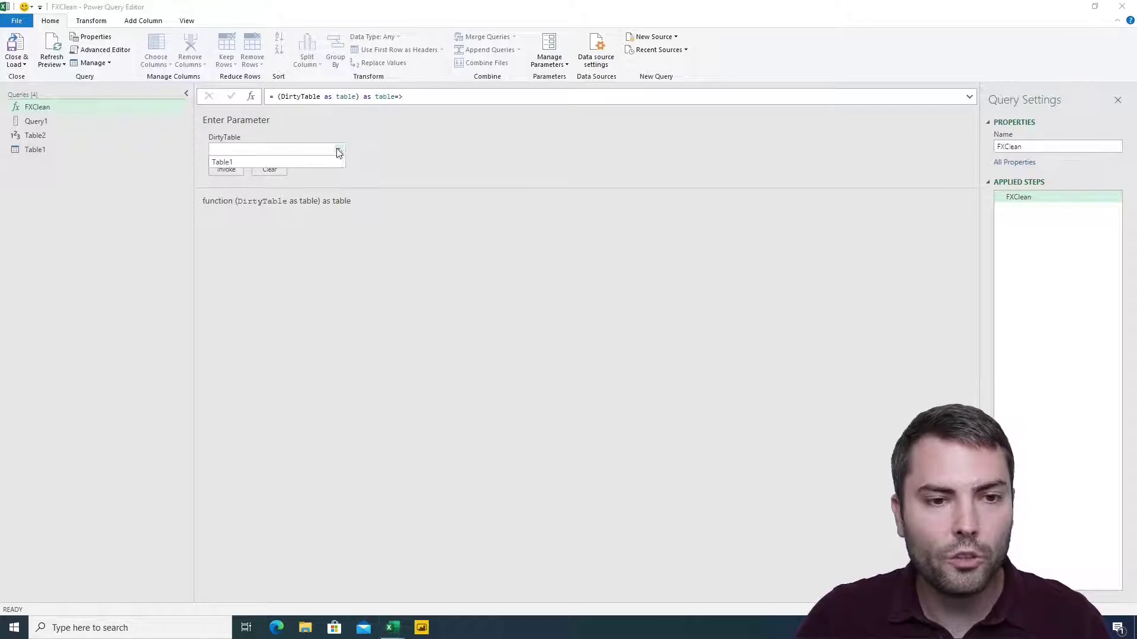
click(282, 161)
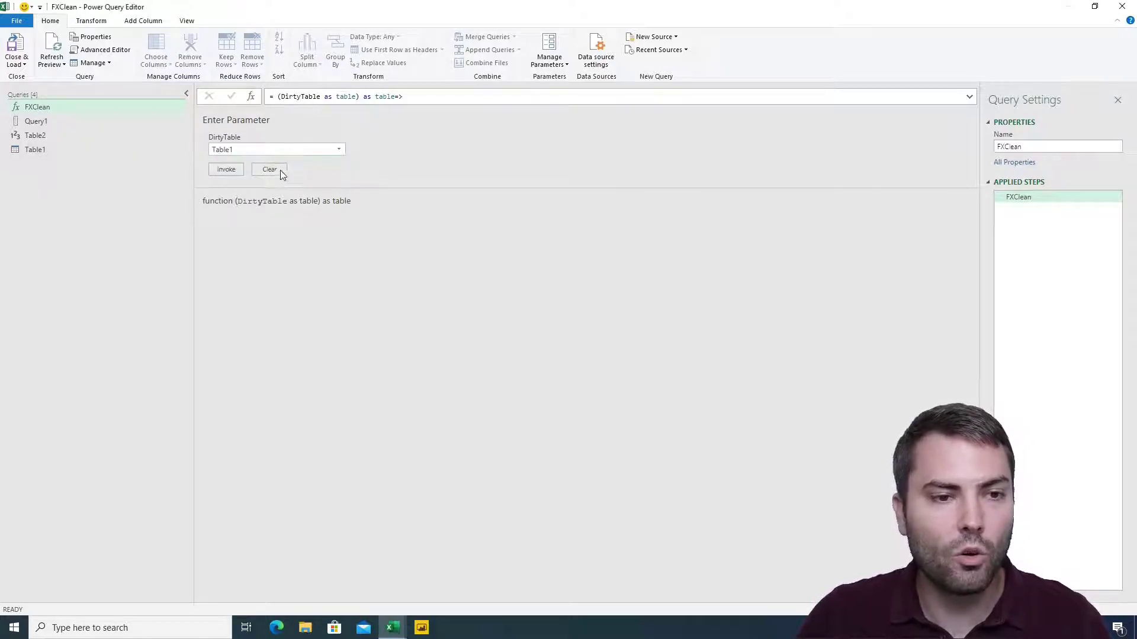
click(223, 170)
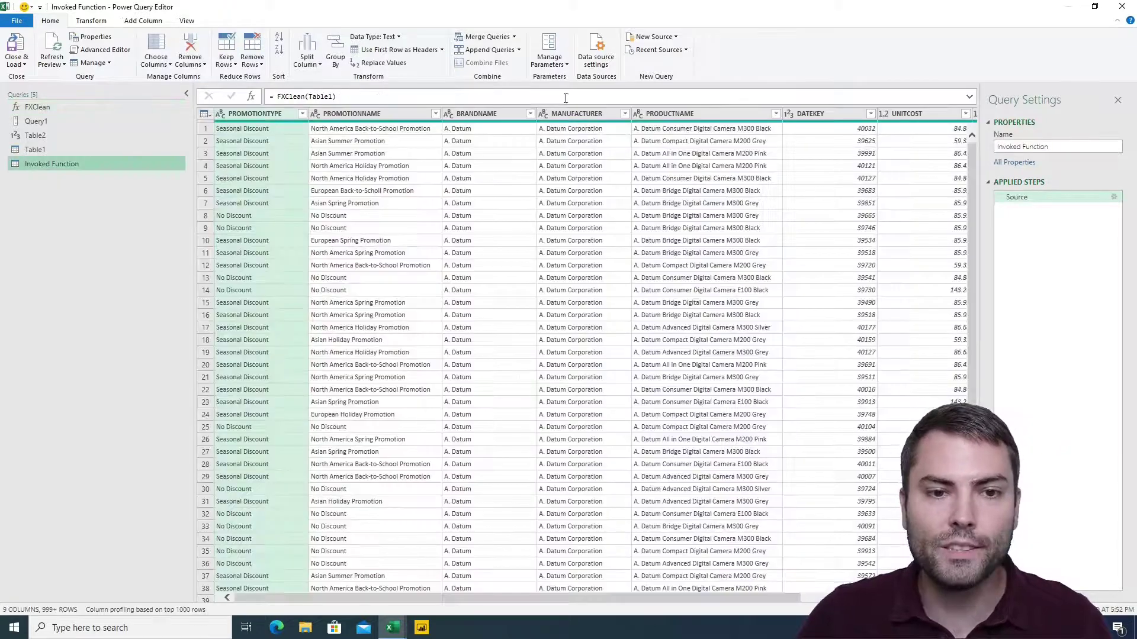
- Examine the column headers of the invoked function's table, from PROMOTIONTYPE across to SALESQUANTITY, to check the renaming
click(355, 114)
click(489, 117)
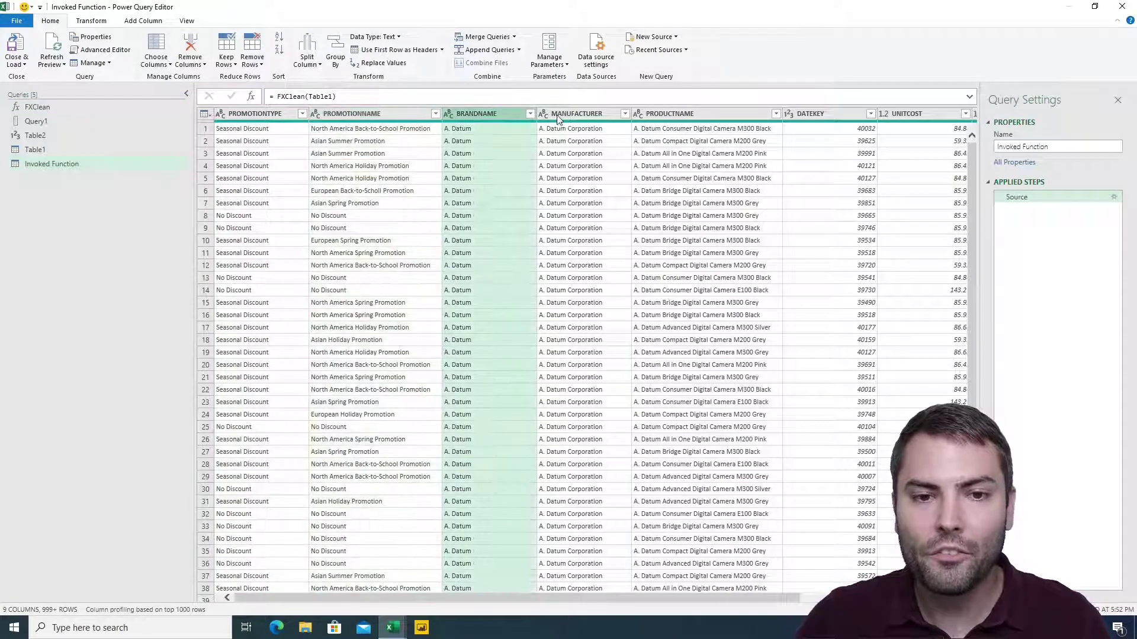
click(560, 118)
click(684, 119)
click(834, 119)
click(908, 116)
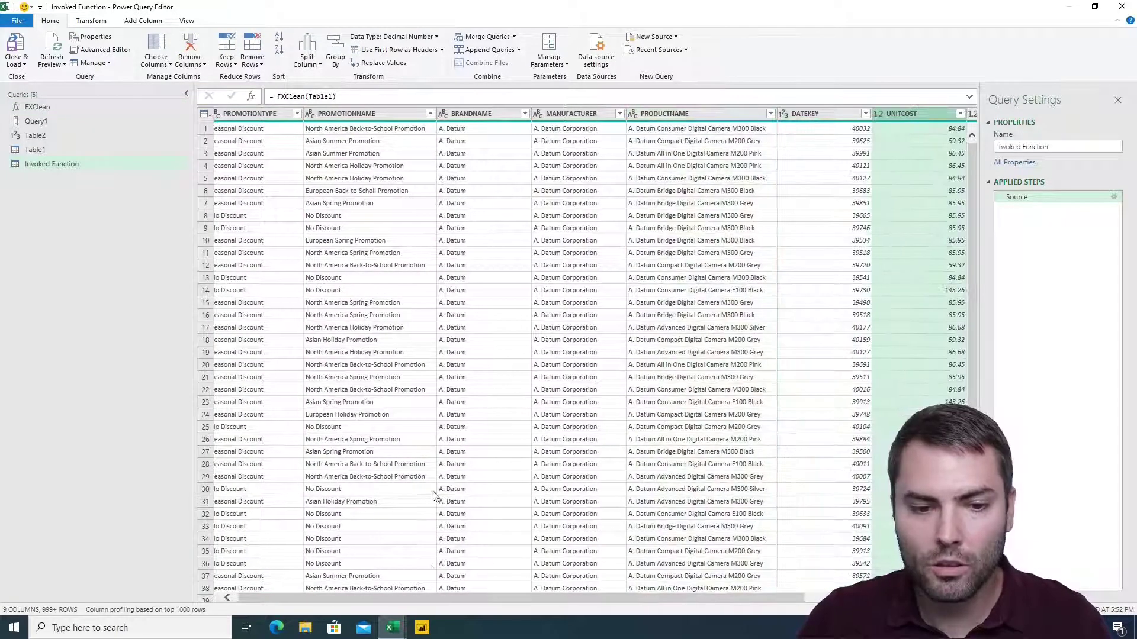
scroll(907, 119, right, 3)
click(905, 116)
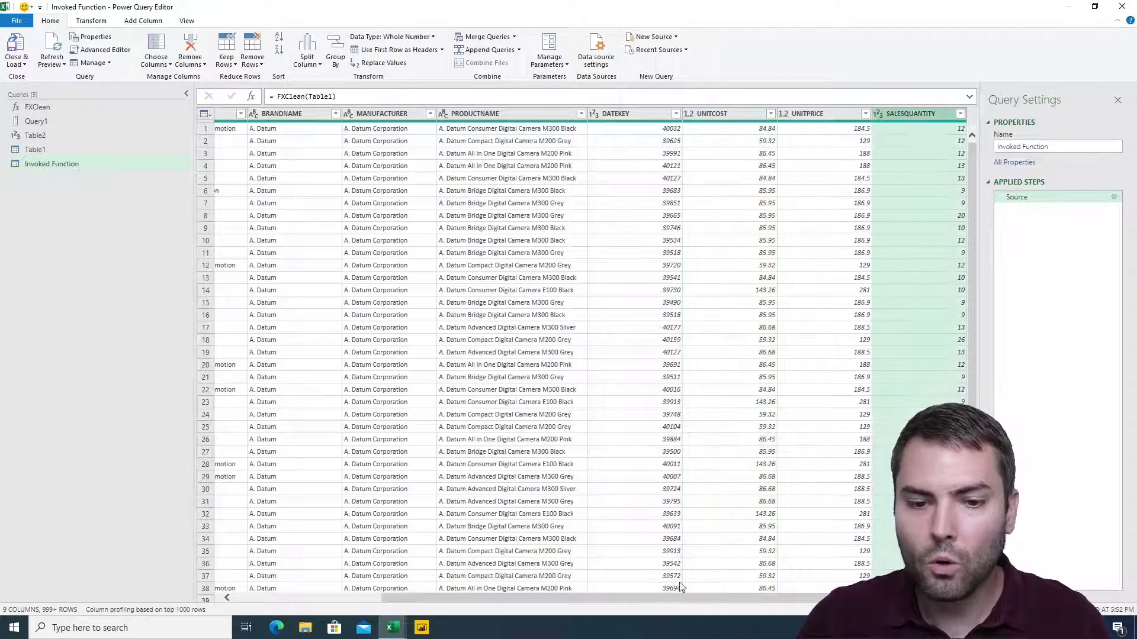
drag(668, 596, 521, 597)
click(247, 116)
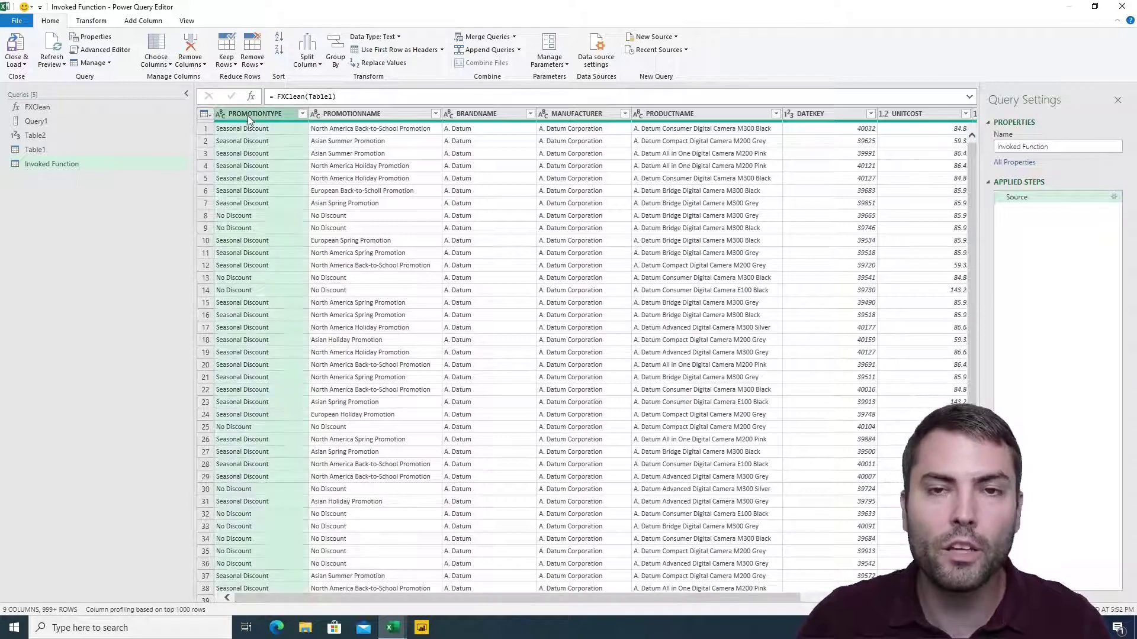
- Reopen the FXClean function's code and make room for a new line between the #"Uppercased Text" and #"Renamed Columns1" steps
click(54, 108)
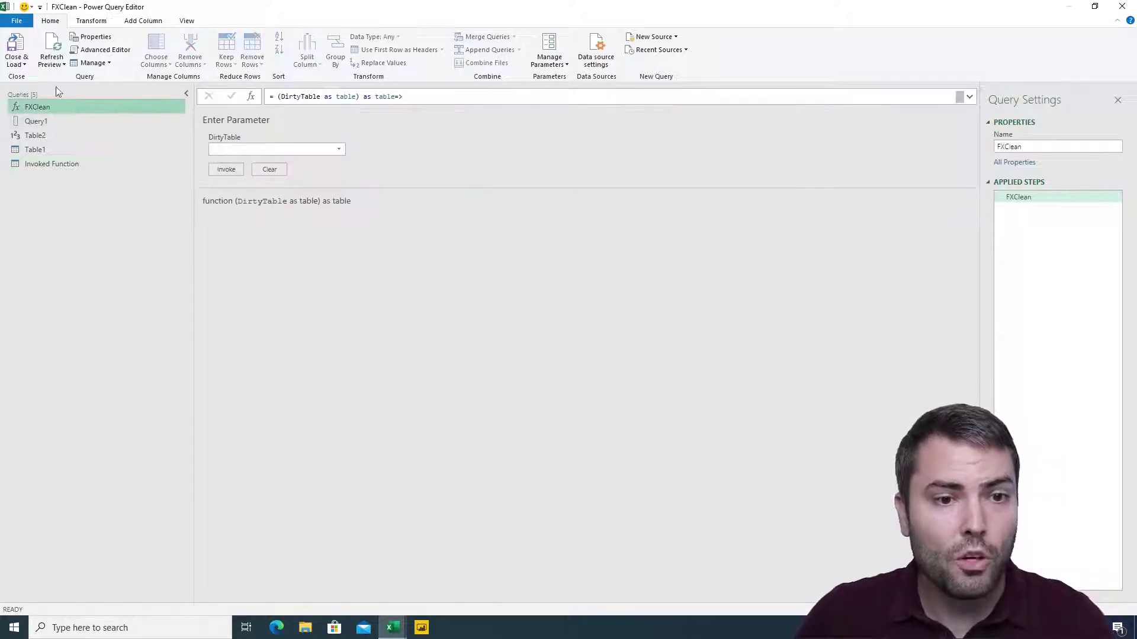
click(95, 50)
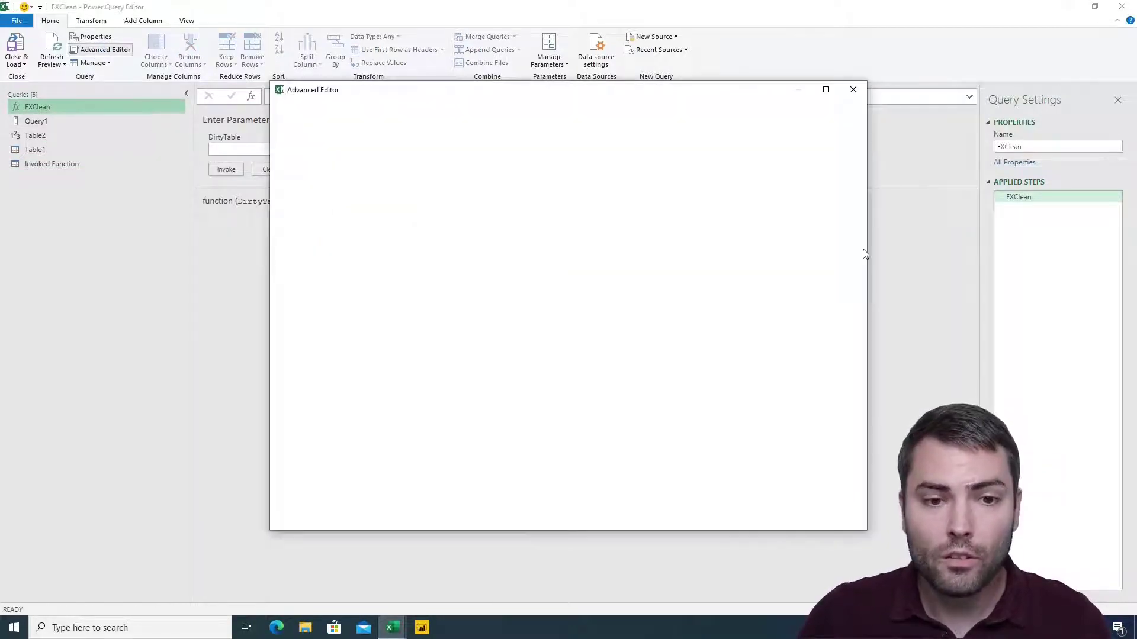
click(811, 255)
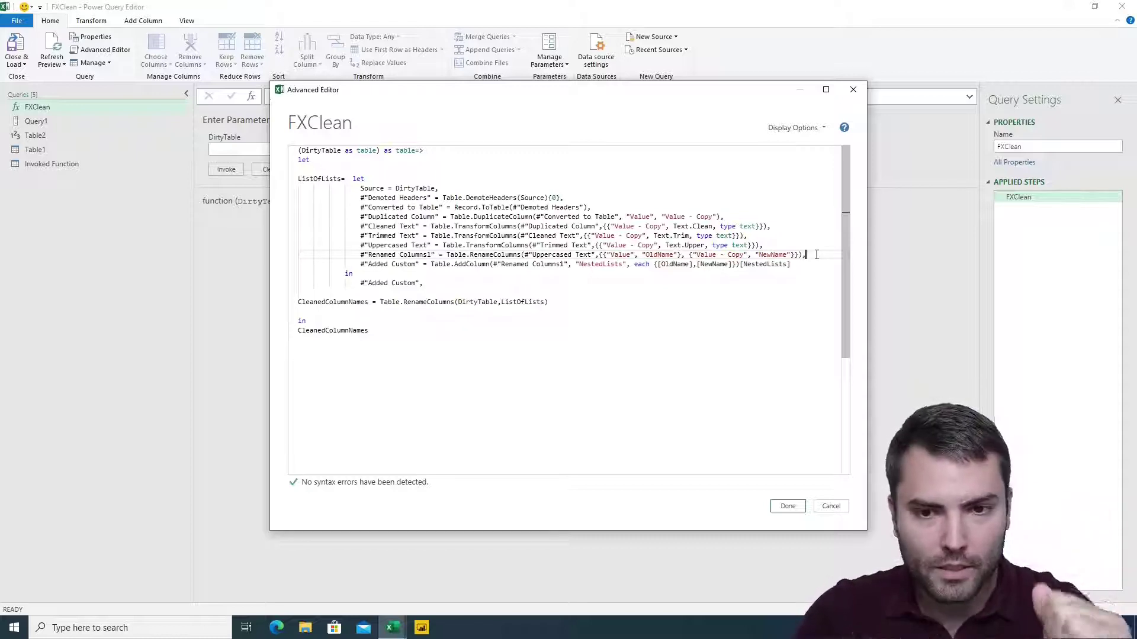
key(Return)
key(Return)
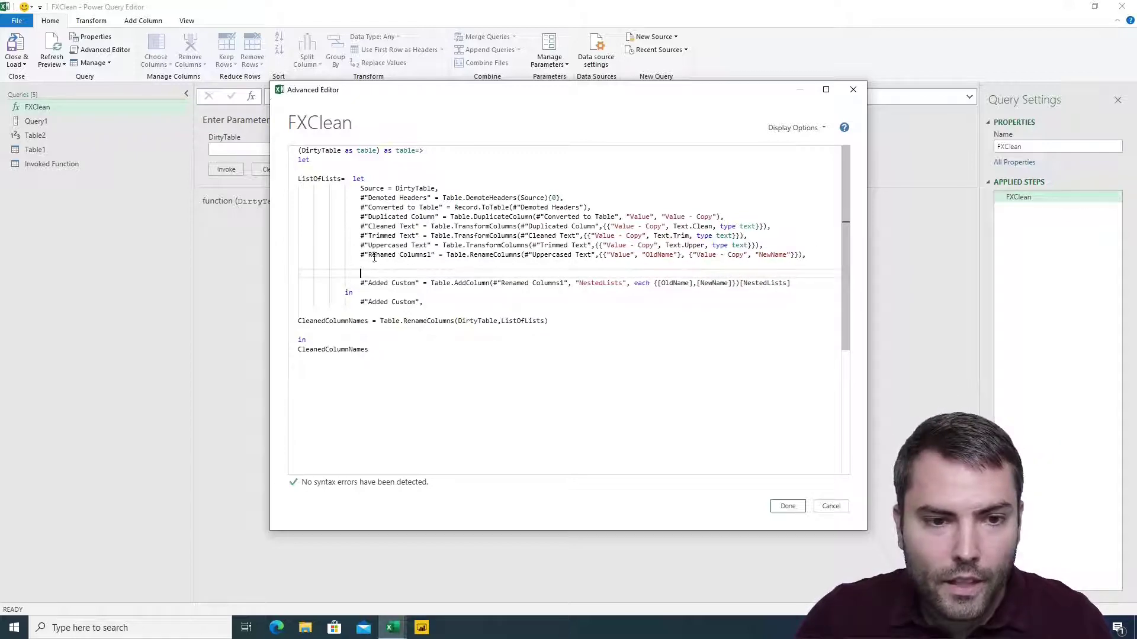
click(798, 246)
key(Return)
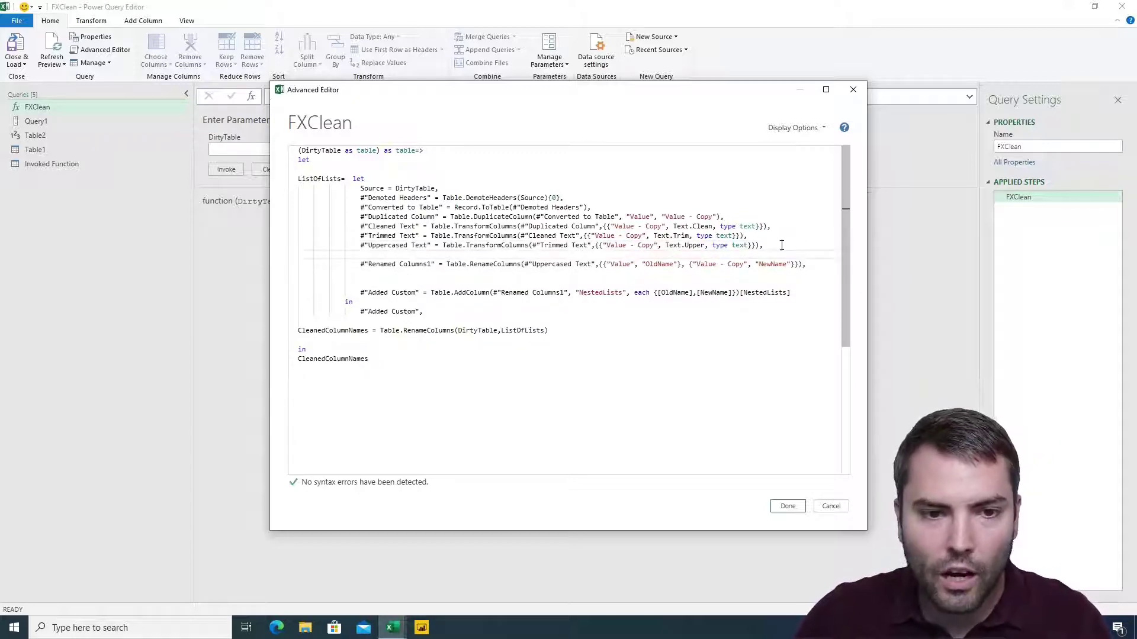
click(298, 273)
key(Delete)
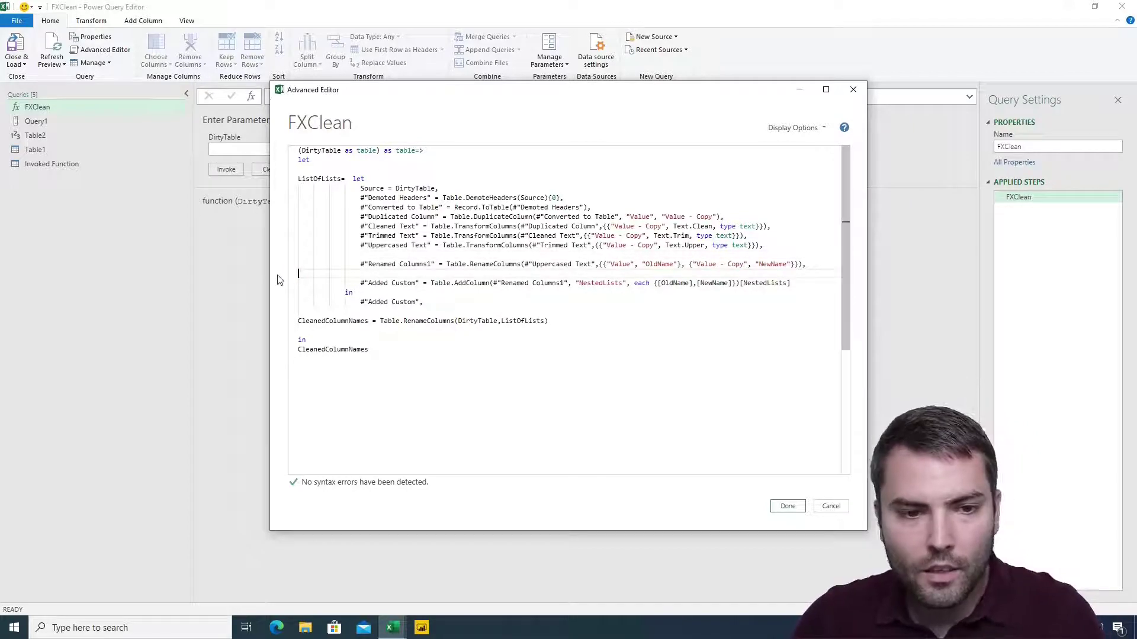
key(BackSpace)
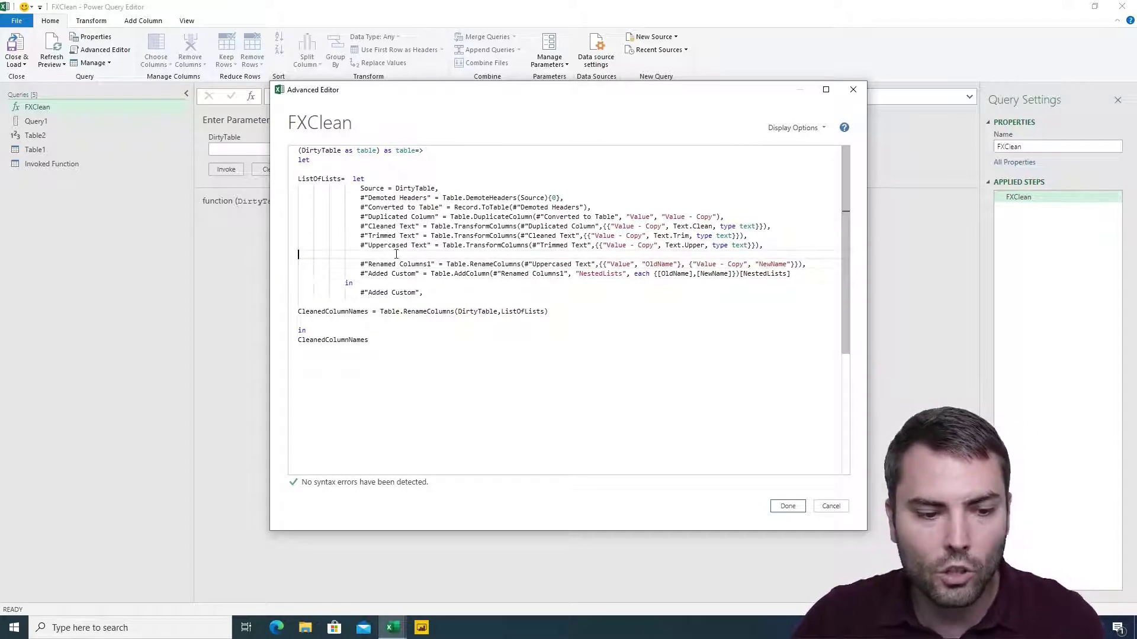